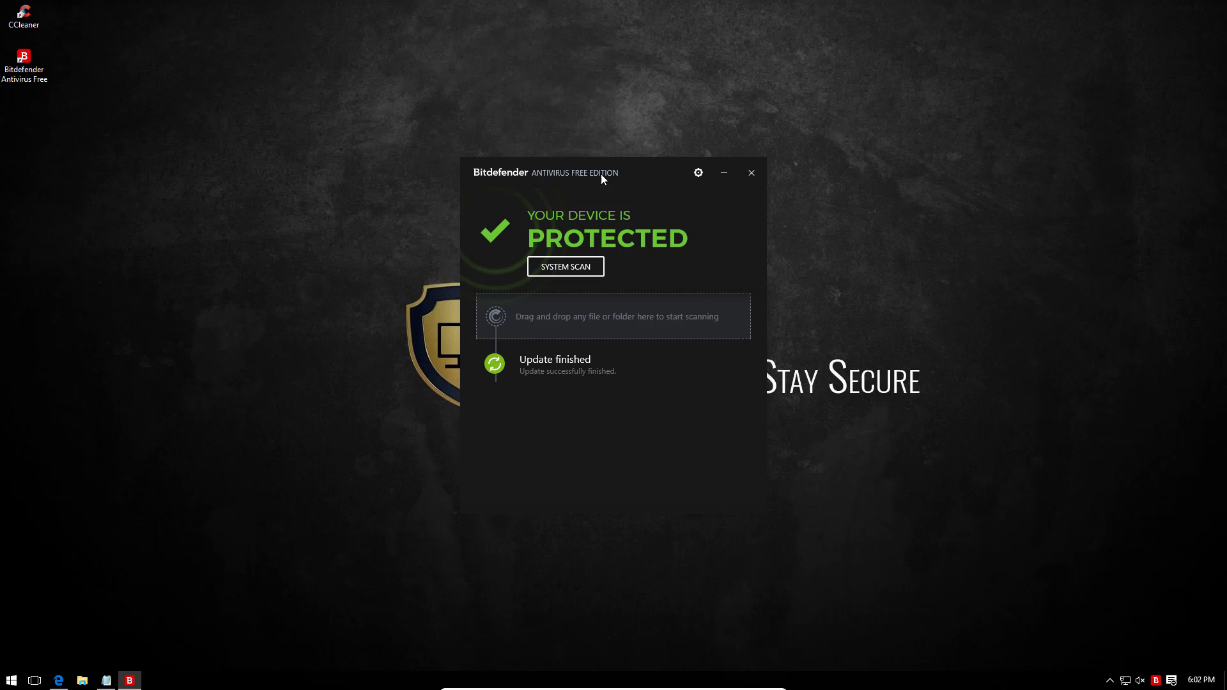
Look through Bitdefender's protection settings and its list of exclusions
left_click_drag(619, 169, 627, 166)
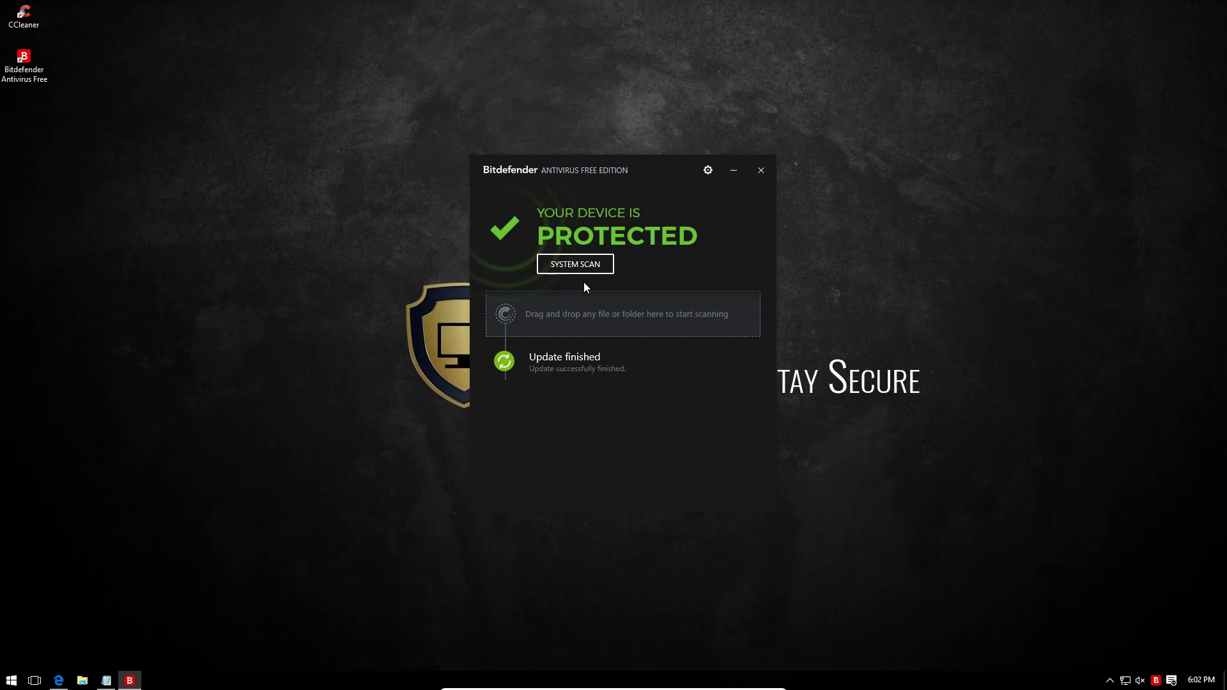
left_click(708, 170)
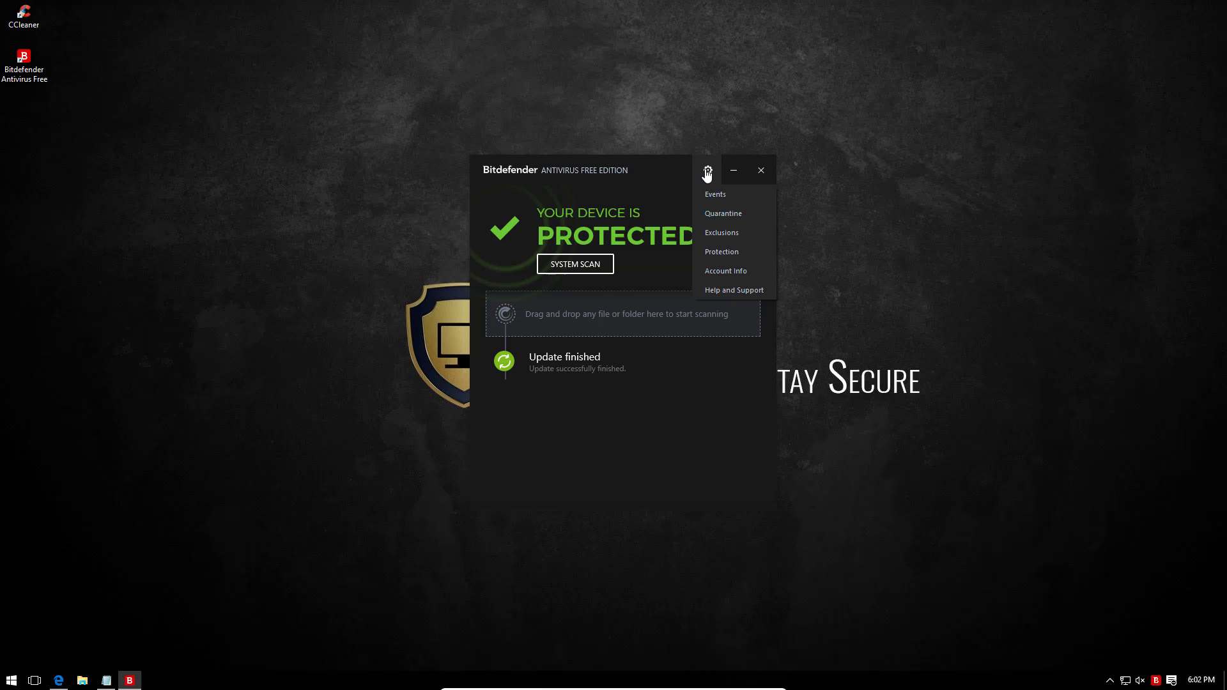
left_click(714, 253)
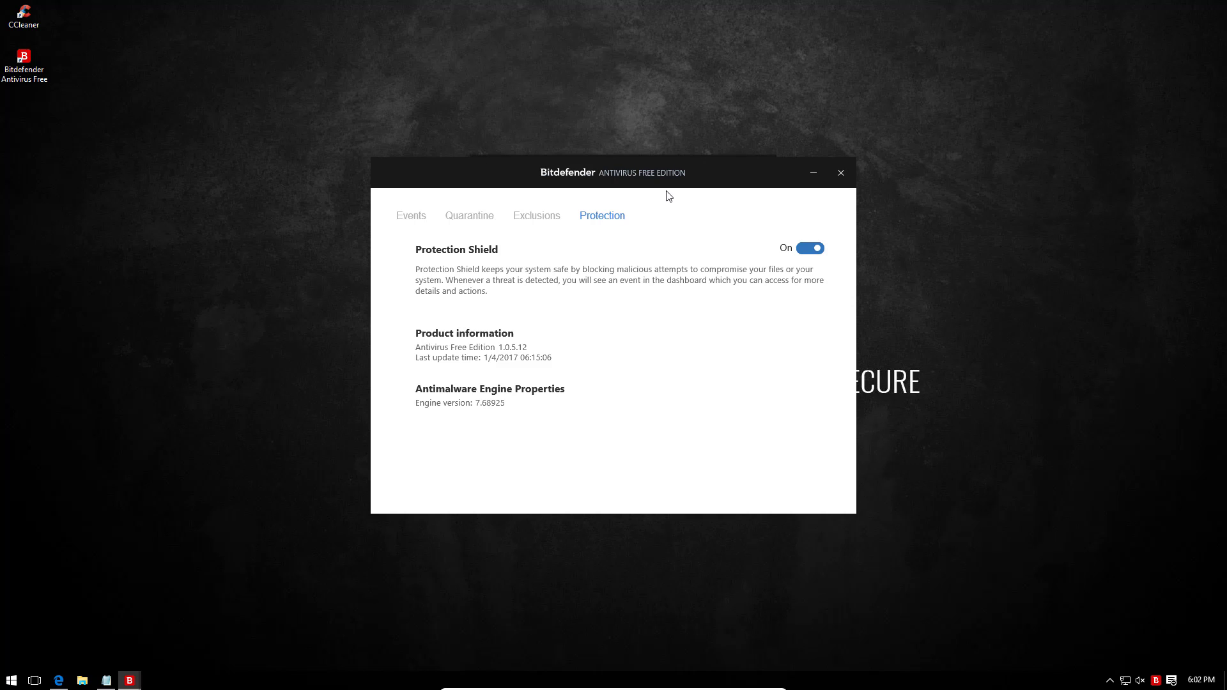
left_click(533, 217)
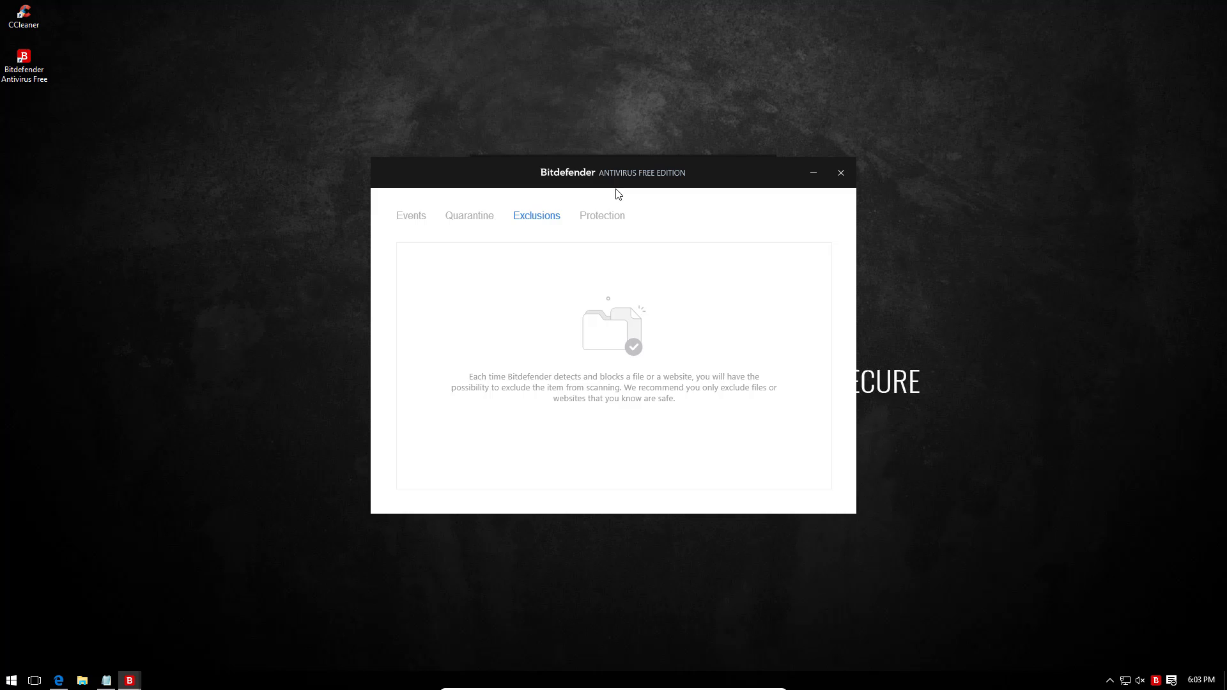
left_click(599, 217)
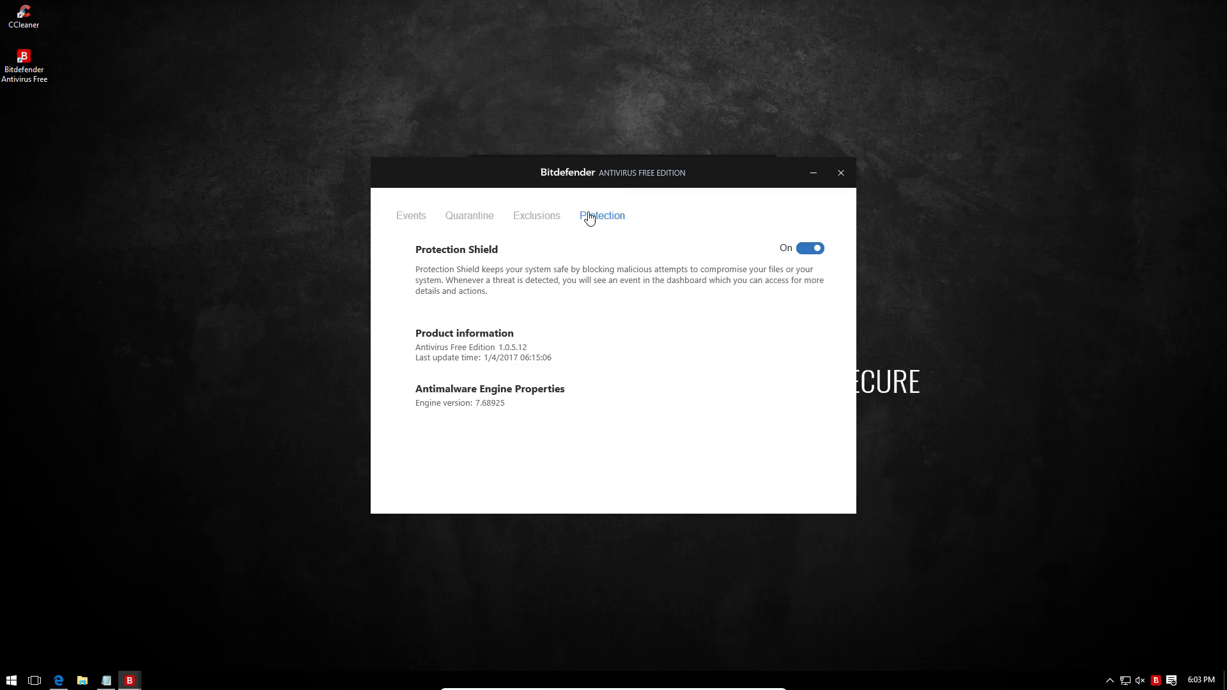
Review the quarantined files and event history, including the Update finished event details
left_click(475, 221)
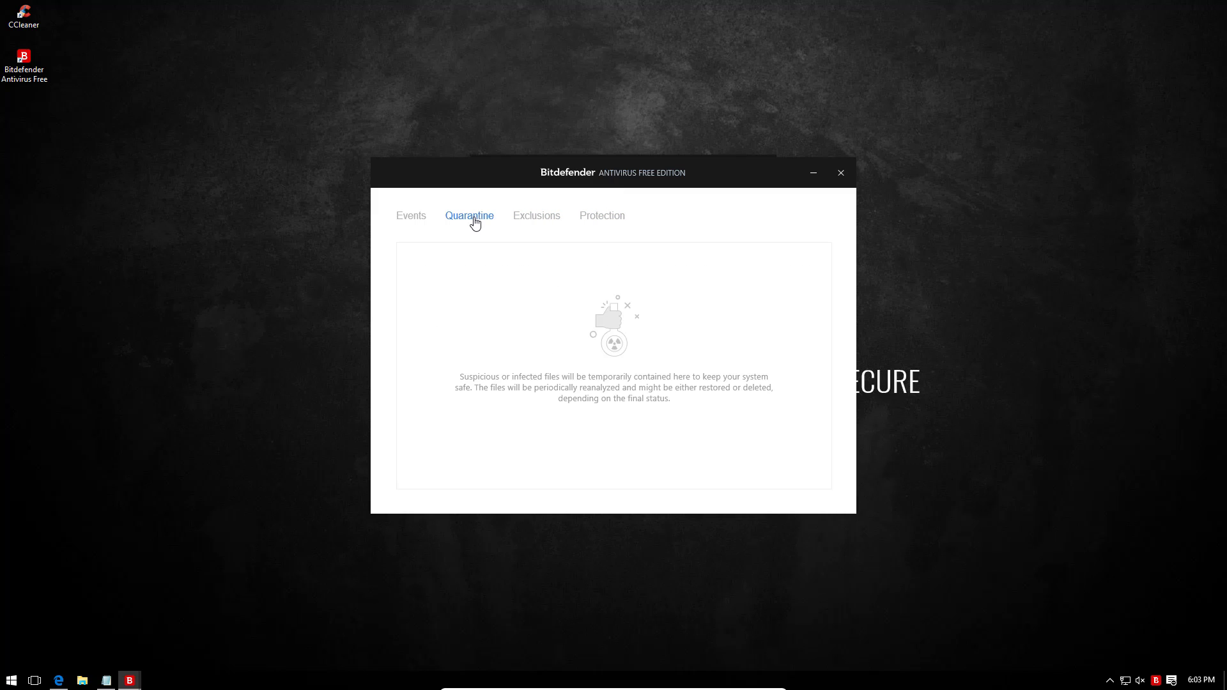
left_click(411, 218)
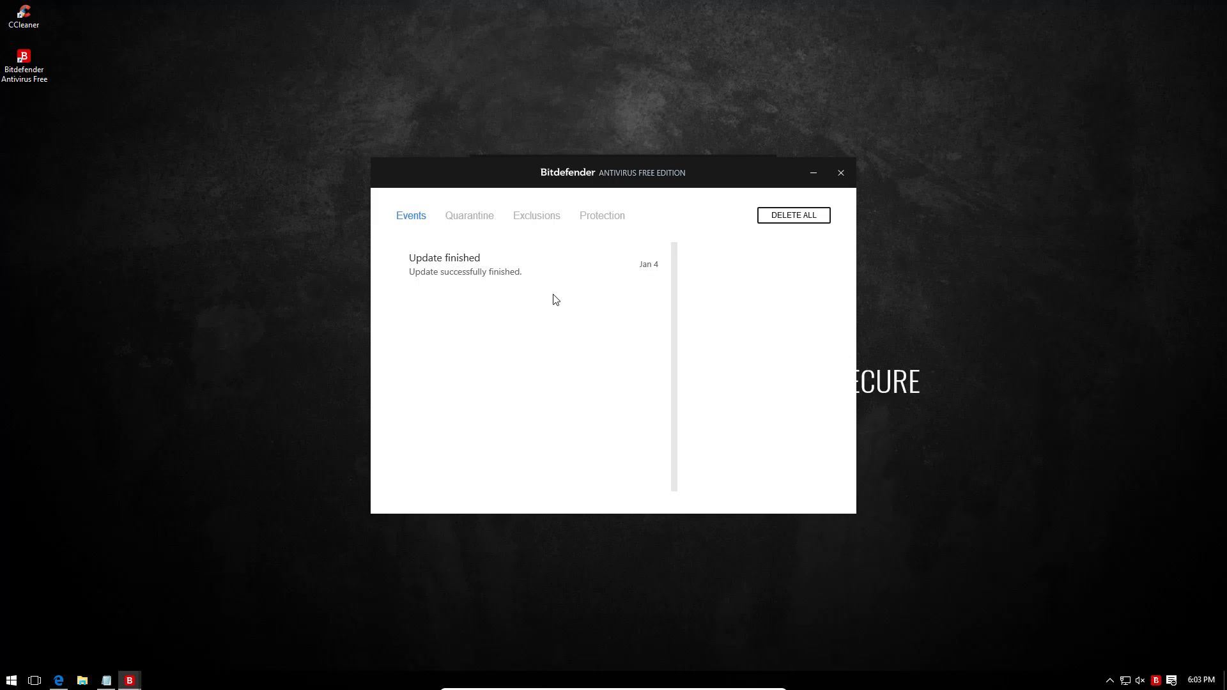
left_click(566, 272)
left_click(456, 217)
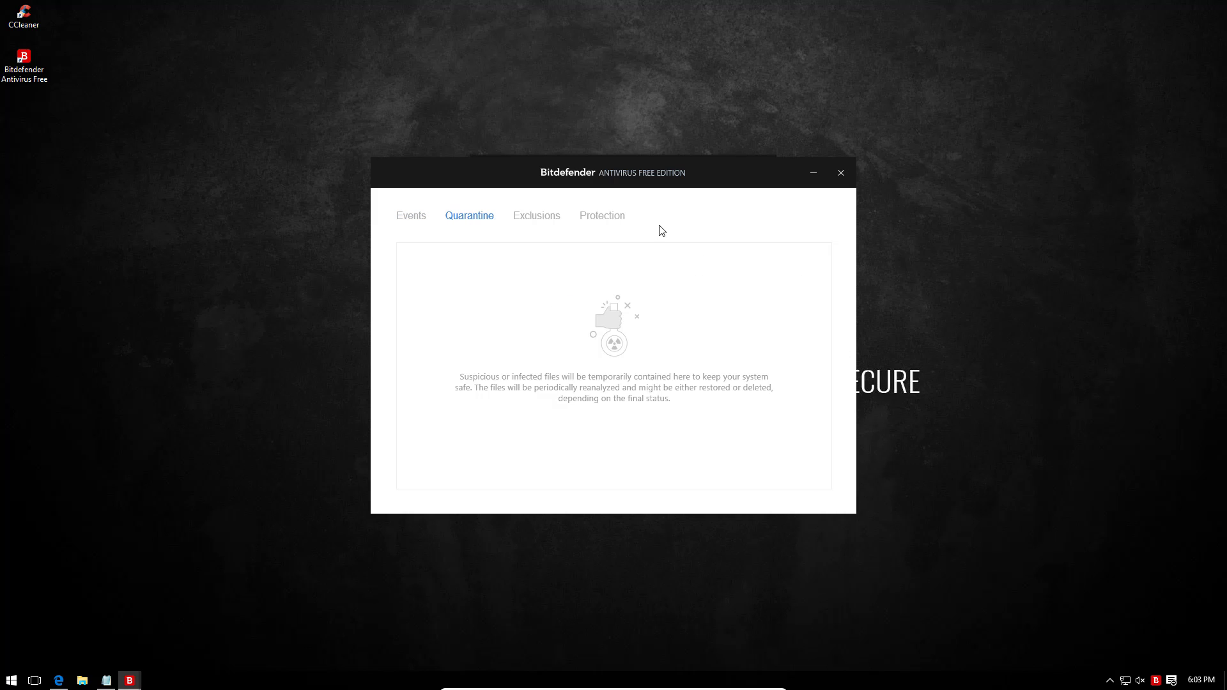
left_click(841, 173)
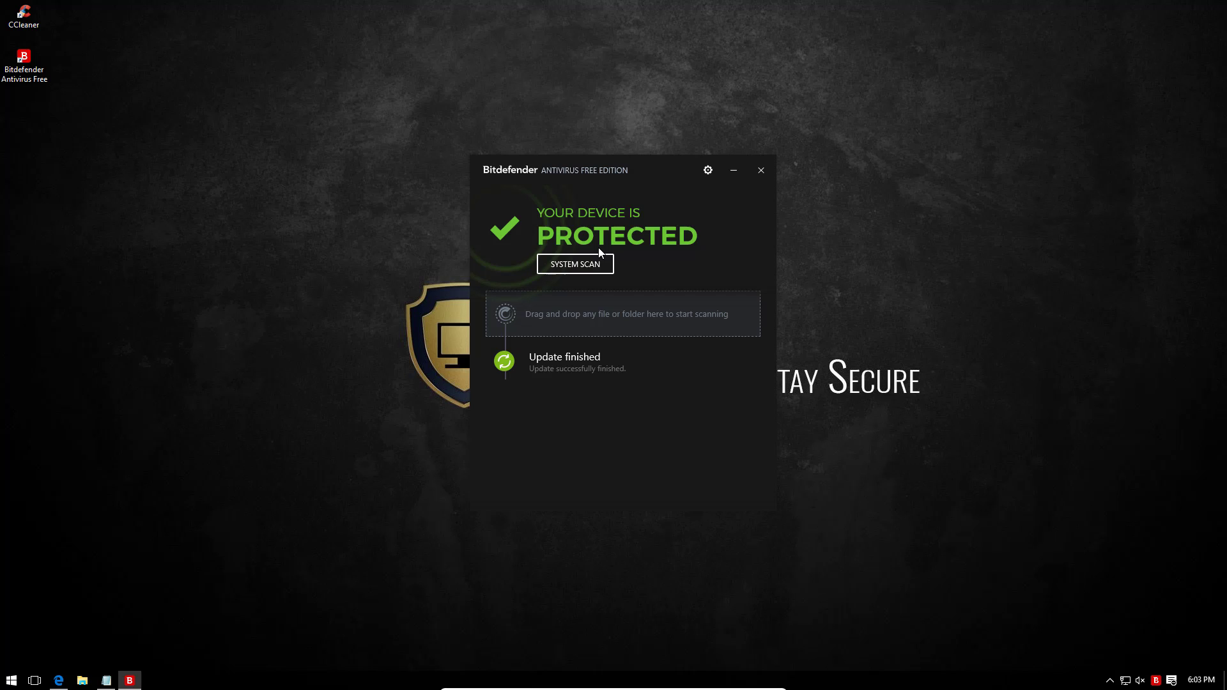
left_click_drag(643, 190, 656, 191)
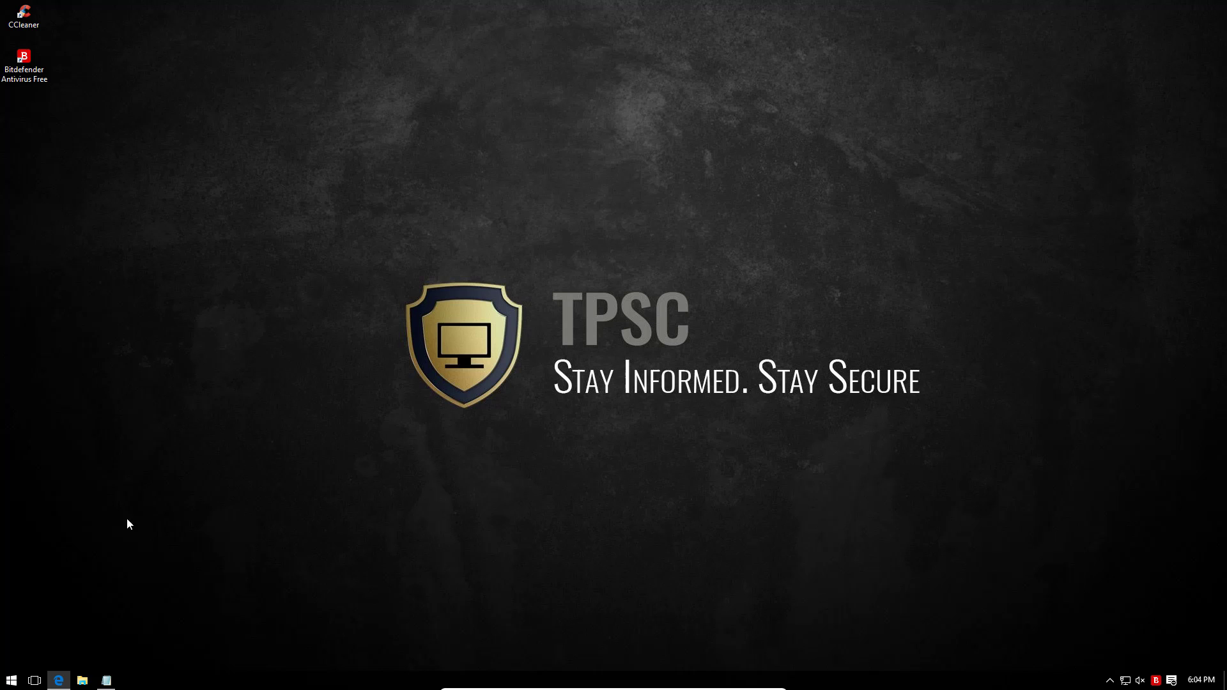
Load the first malware link, crystalbrighlplastic.com, from the Notepad list in Edge
left_click(59, 679)
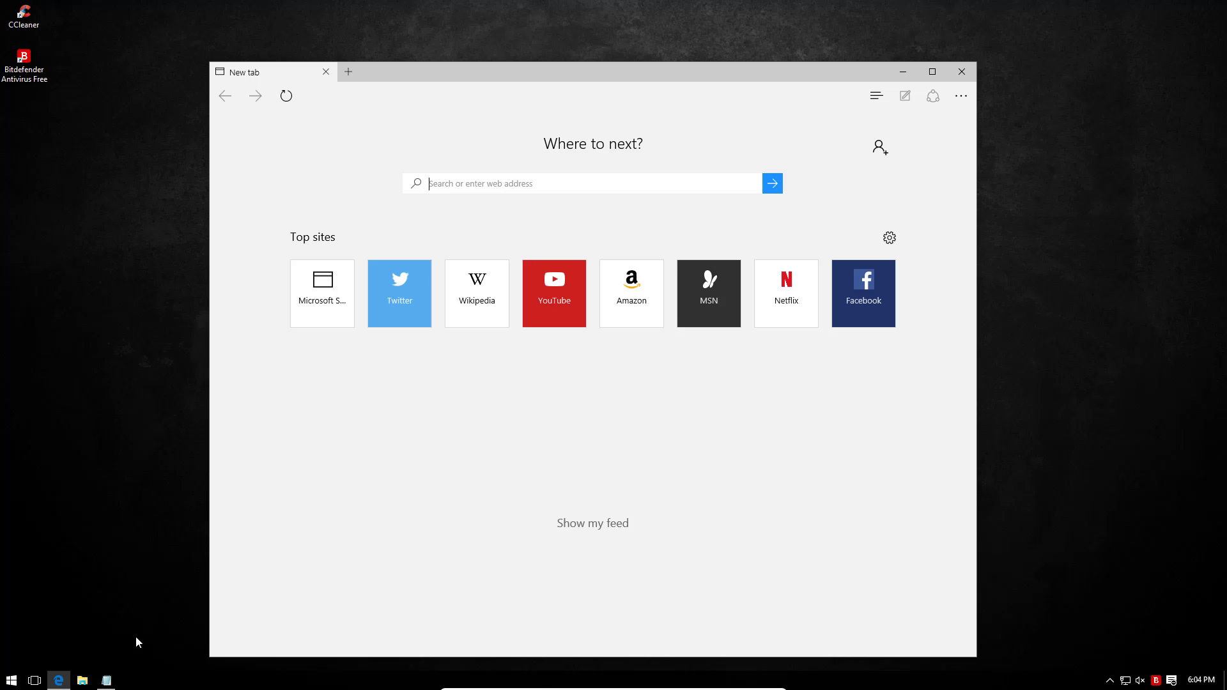
left_click(107, 680)
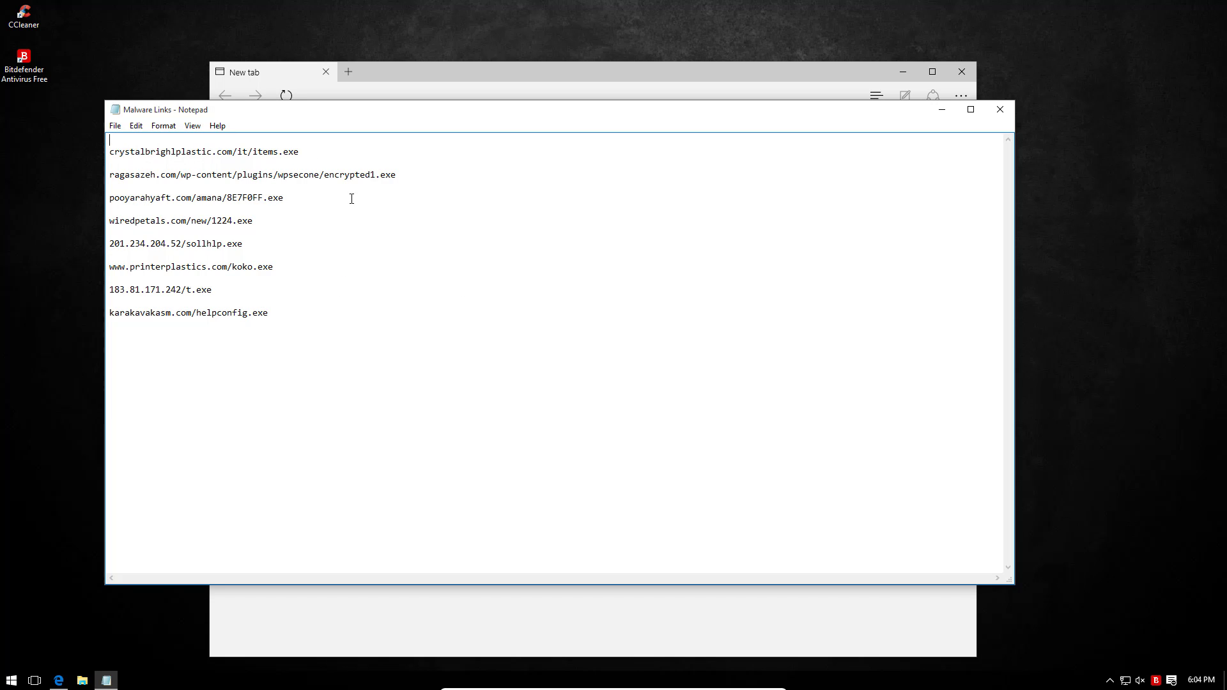
double_click(311, 145)
key("ctrl+c")
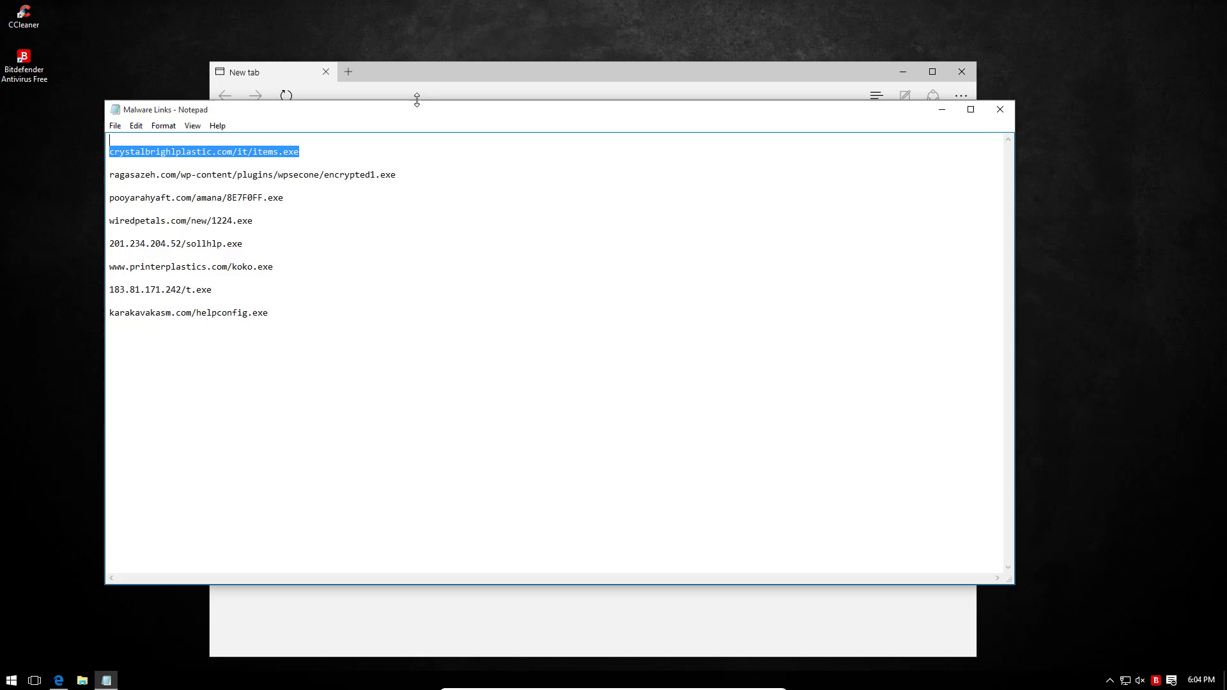
left_click(447, 78)
key("ctrl+v")
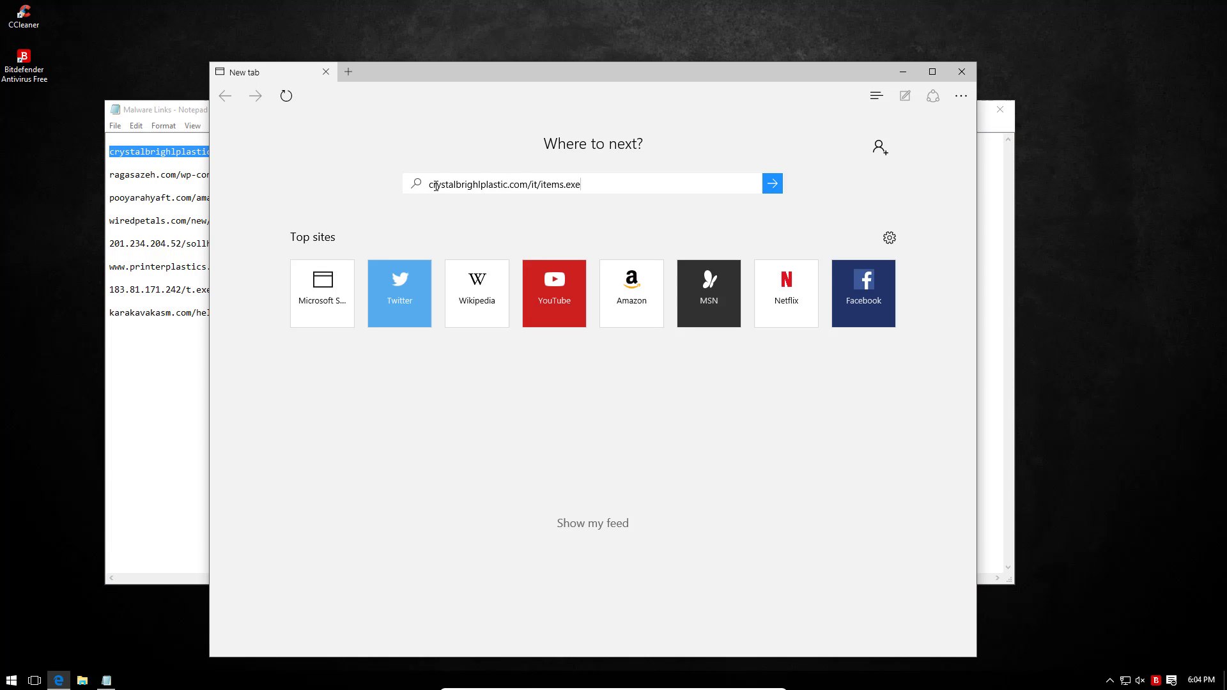
key("Return")
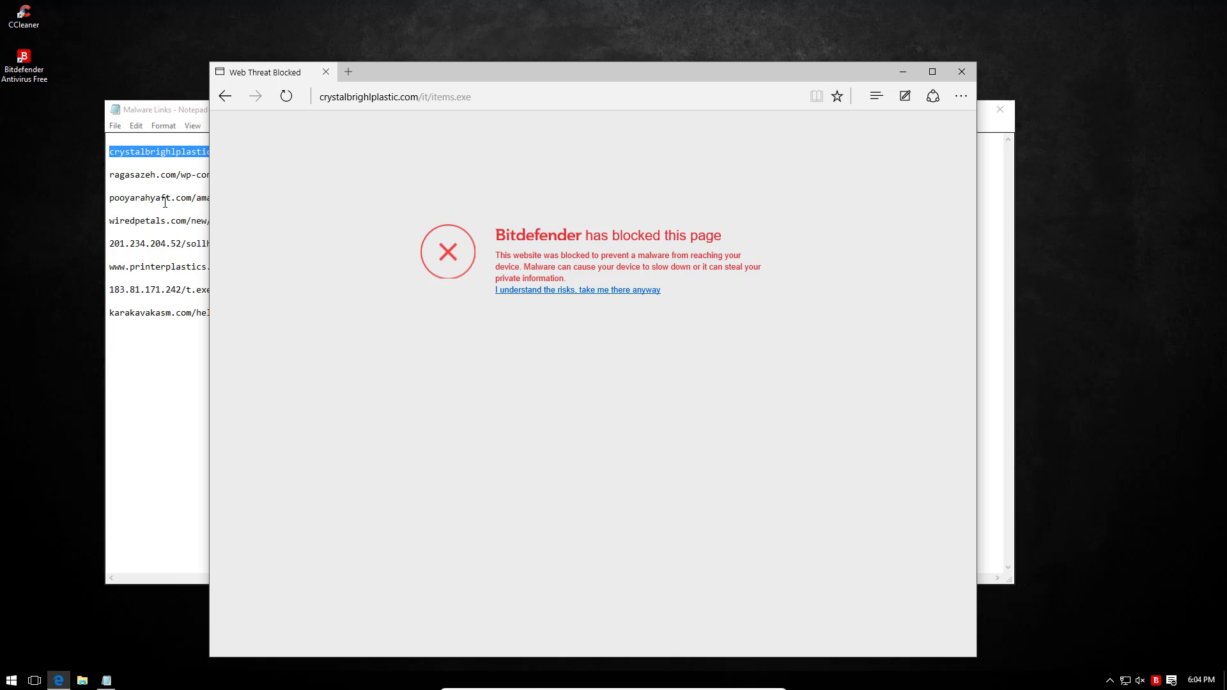
Try the second malware link, ragasazeh.com, in Edge
left_click(167, 198)
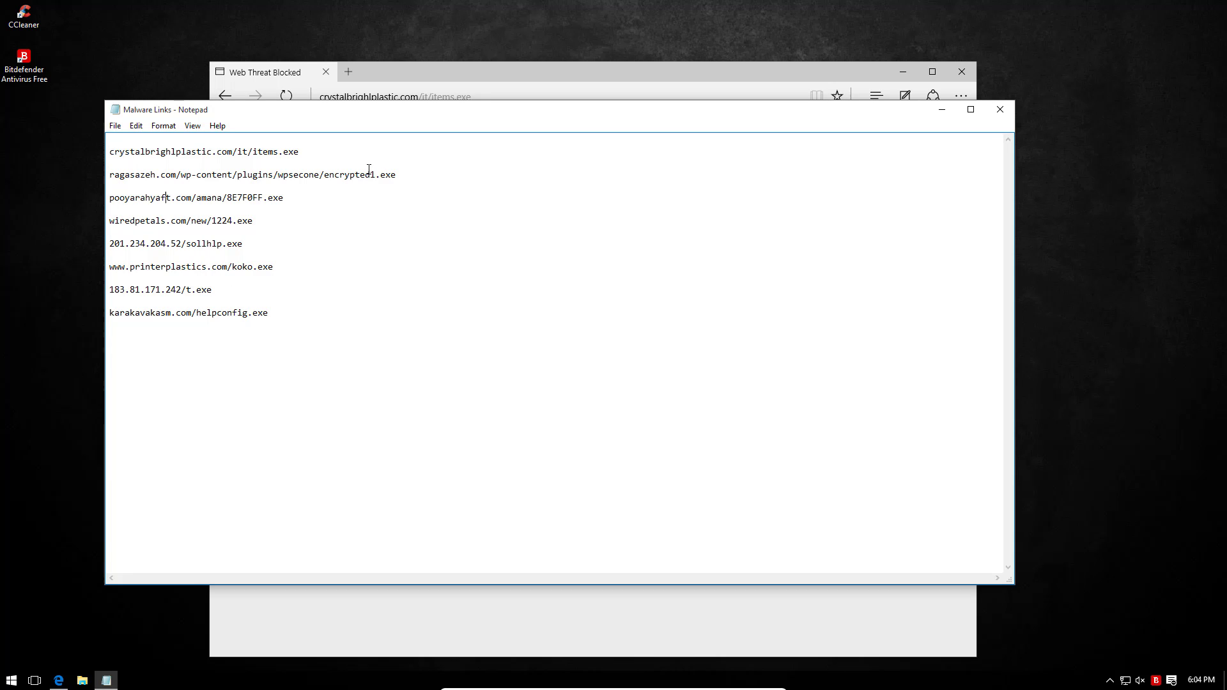
double_click(409, 168)
key("ctrl+c")
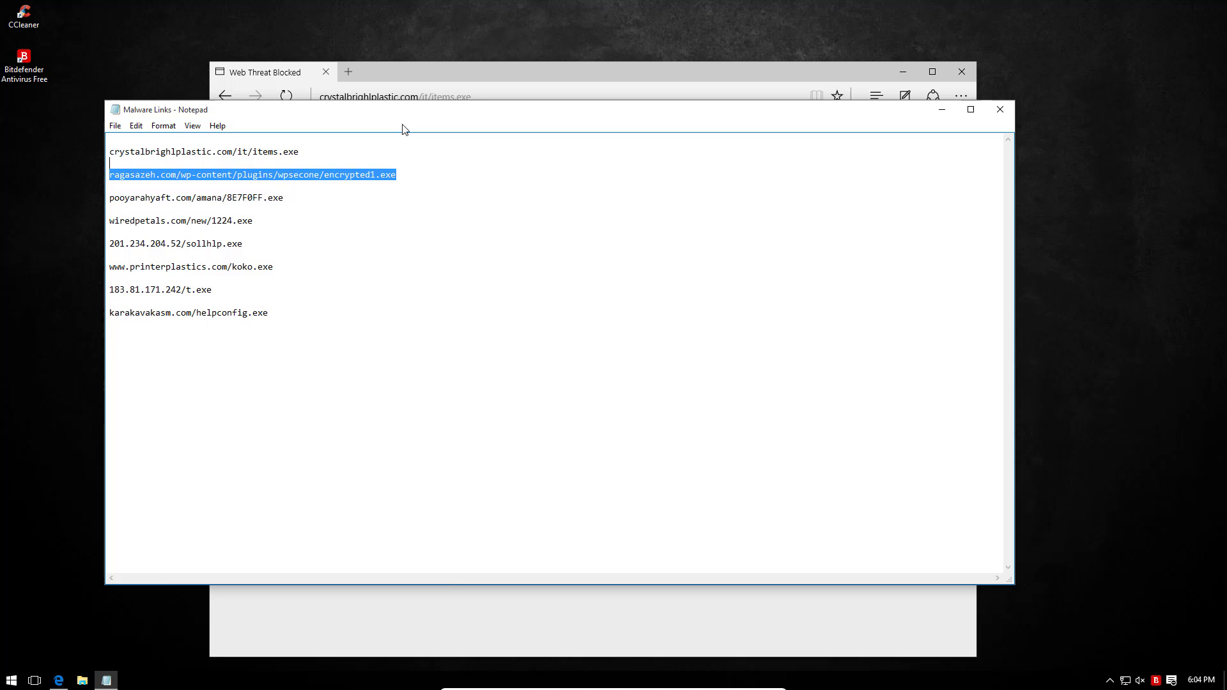
left_click(413, 98)
key("ctrl+v")
key("Return")
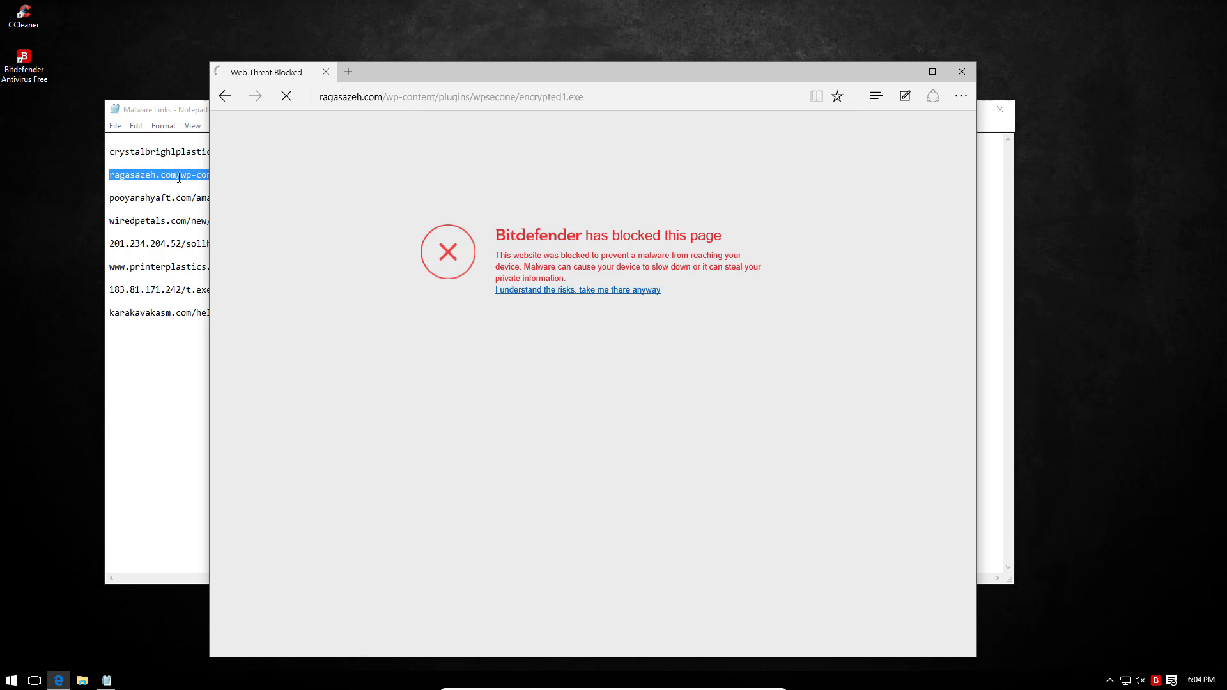
Try the third link, pooyarahyaft.com/amana/8E7F0FF.exe, which Bitdefender blocks
left_click(166, 195)
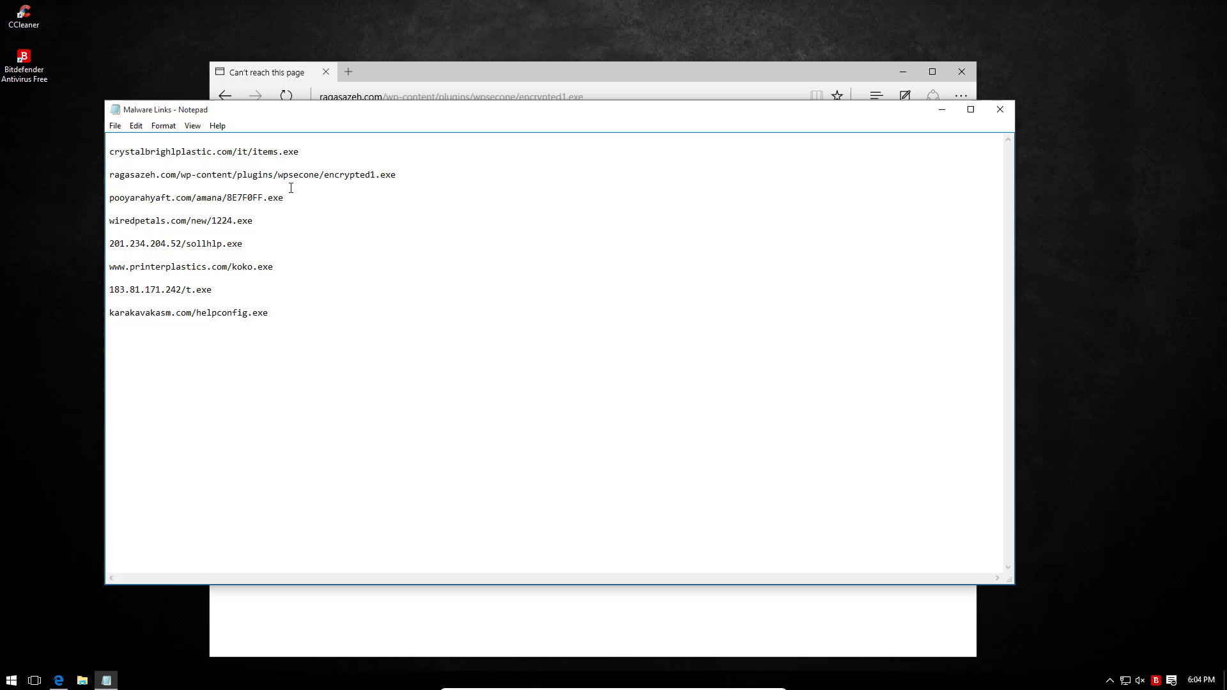
double_click(291, 188)
key("ctrl+c")
left_click(399, 74)
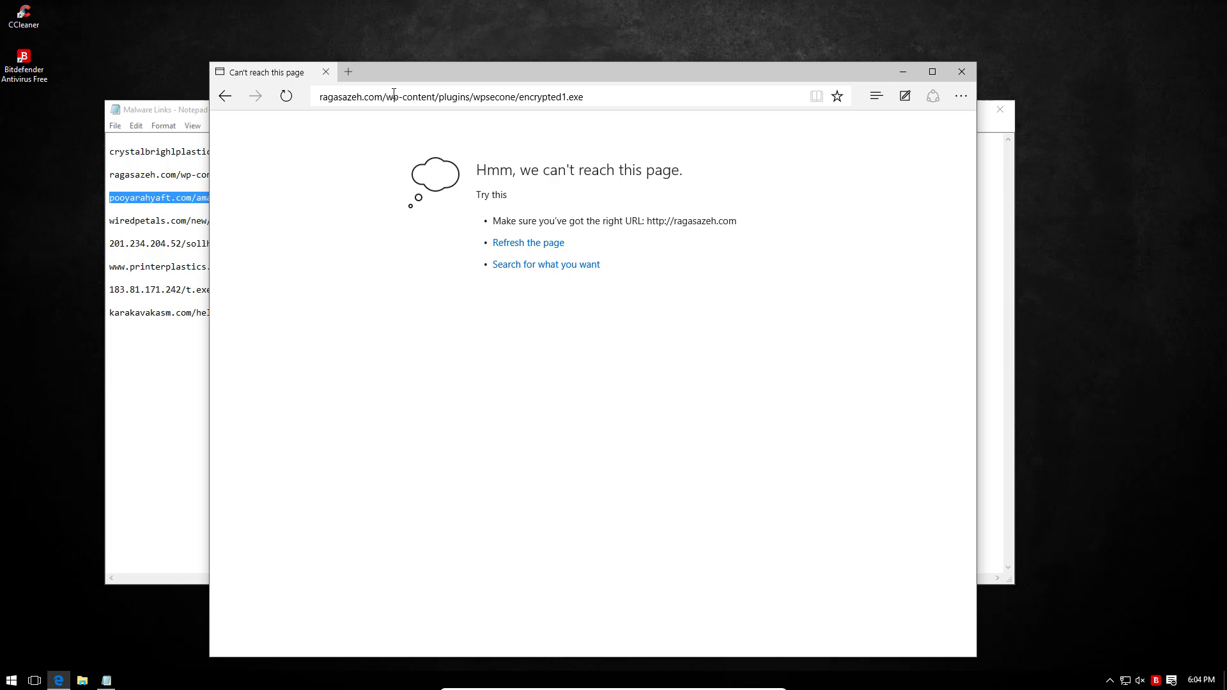
left_click(394, 93)
key("ctrl+v")
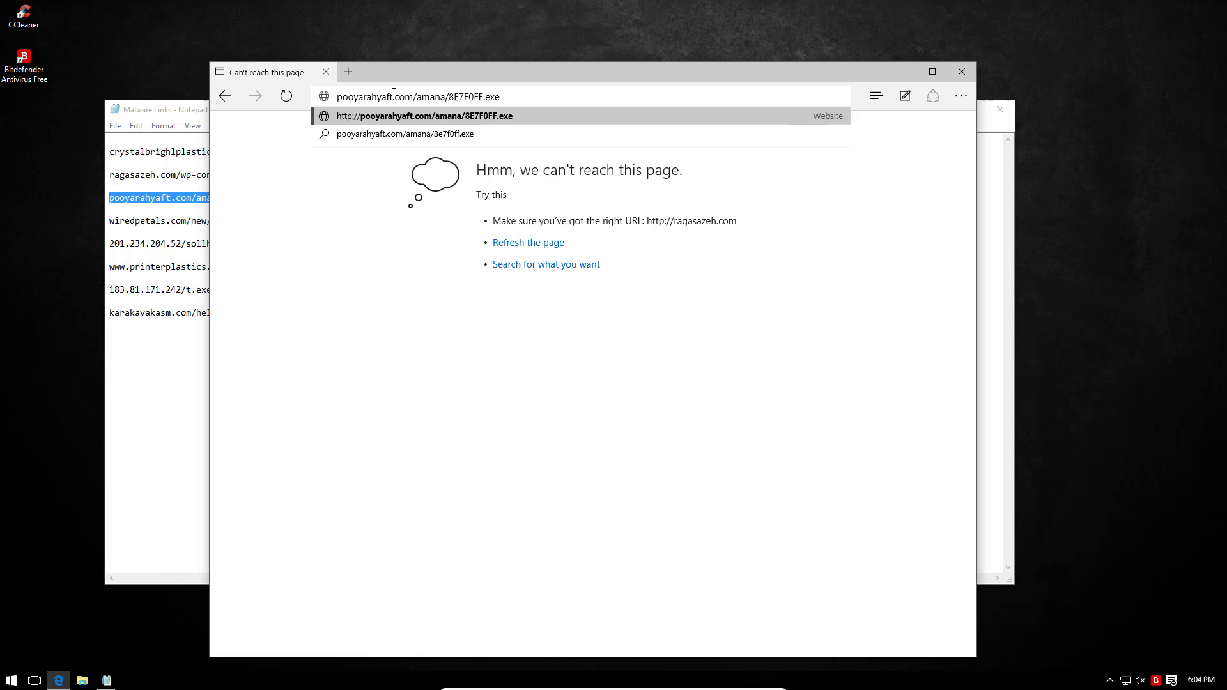
key("Return")
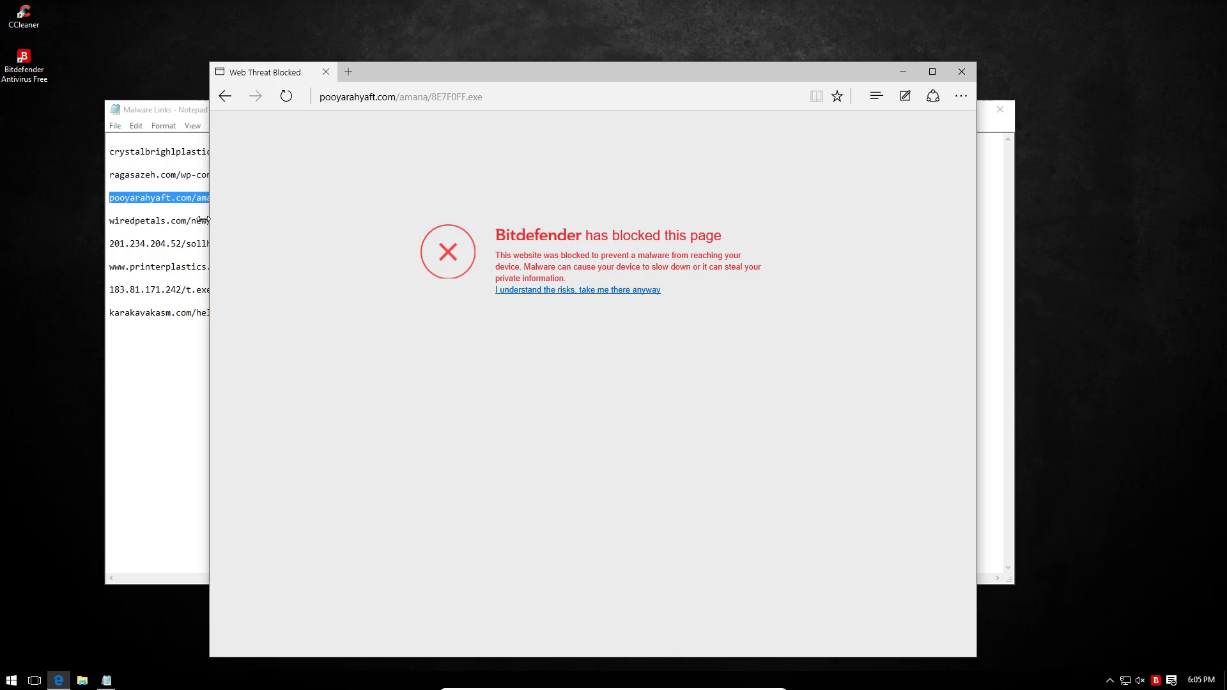
Try the wiredpetals.com/new/1224.exe and 201.234.204.52/sollhlp.exe malware links in Edge
left_click(191, 221)
left_click_drag(253, 222, 281, 211)
key("ctrl+c")
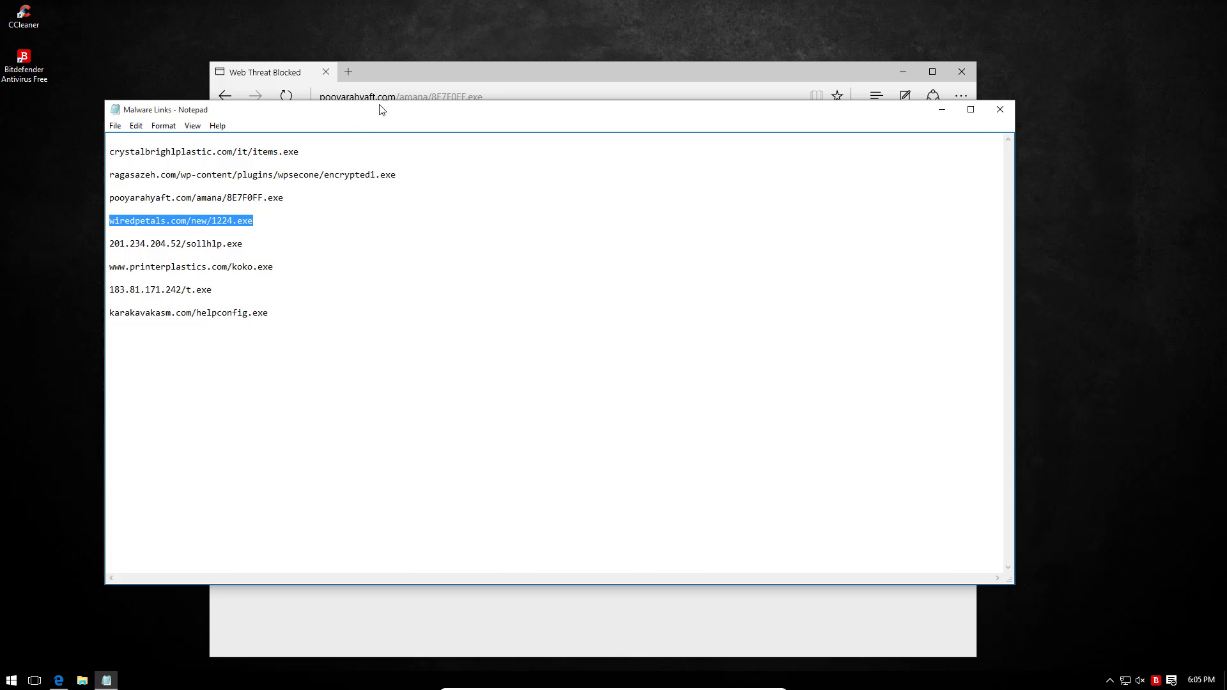
left_click(338, 96)
key("ctrl+v")
key("Return")
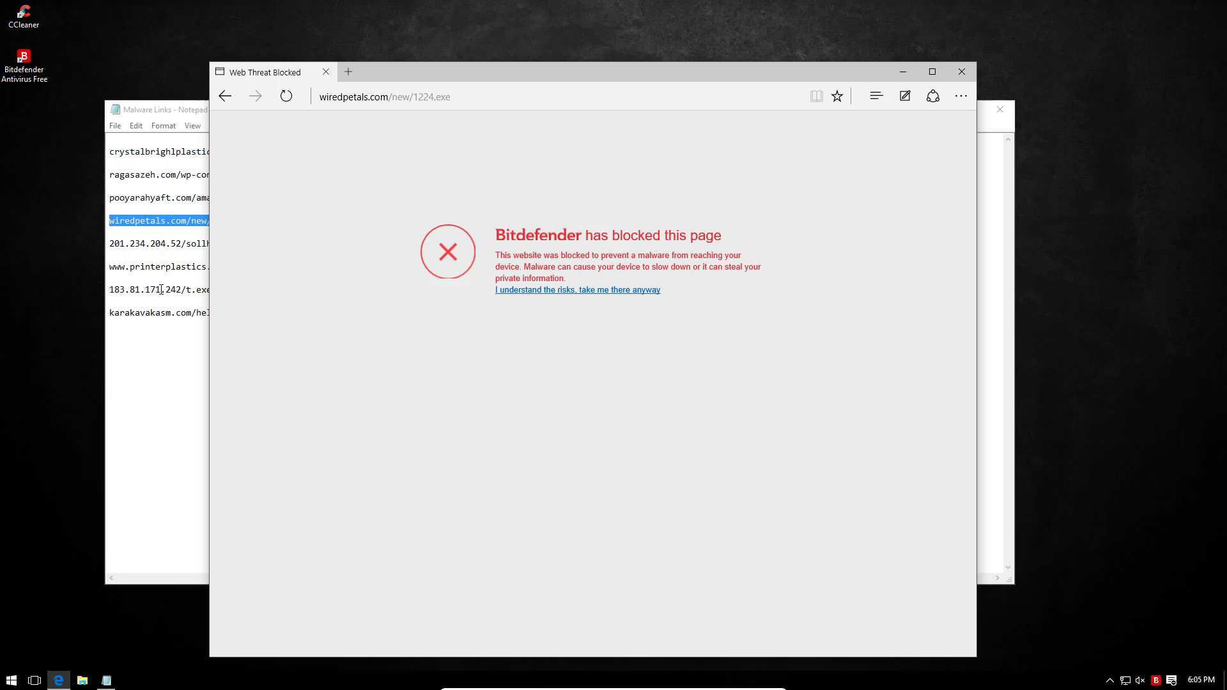
left_click(160, 267)
double_click(284, 248)
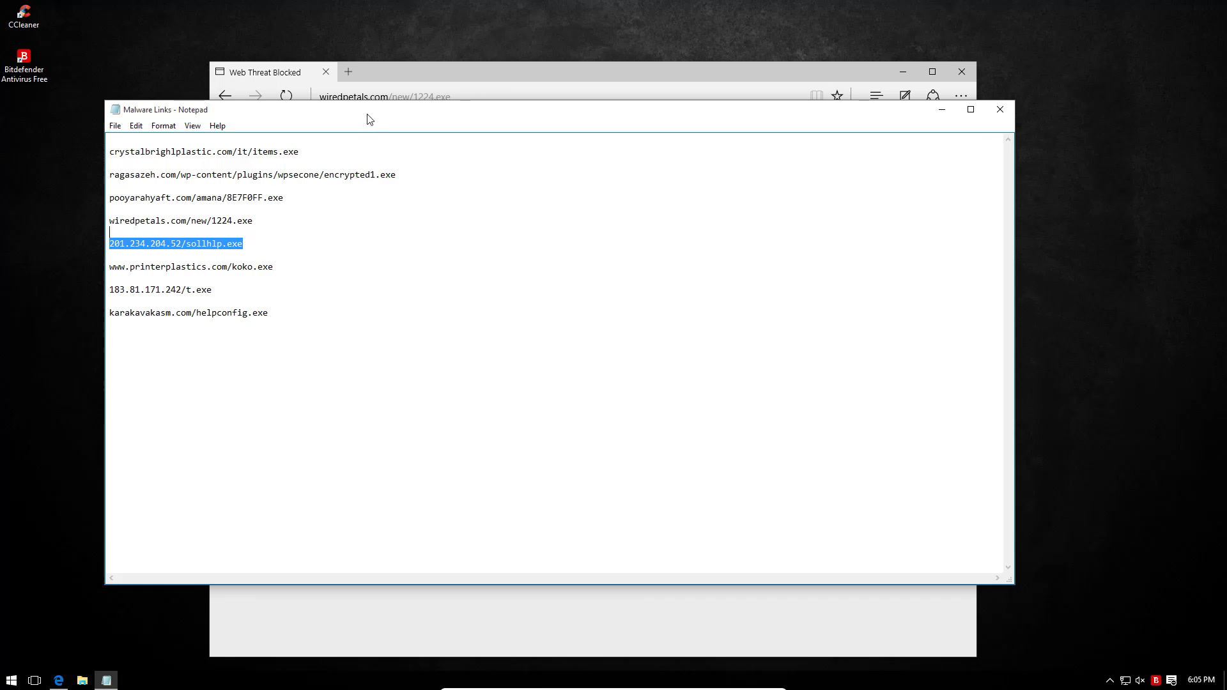
left_click(374, 97)
key("ctrl+v")
key("Return")
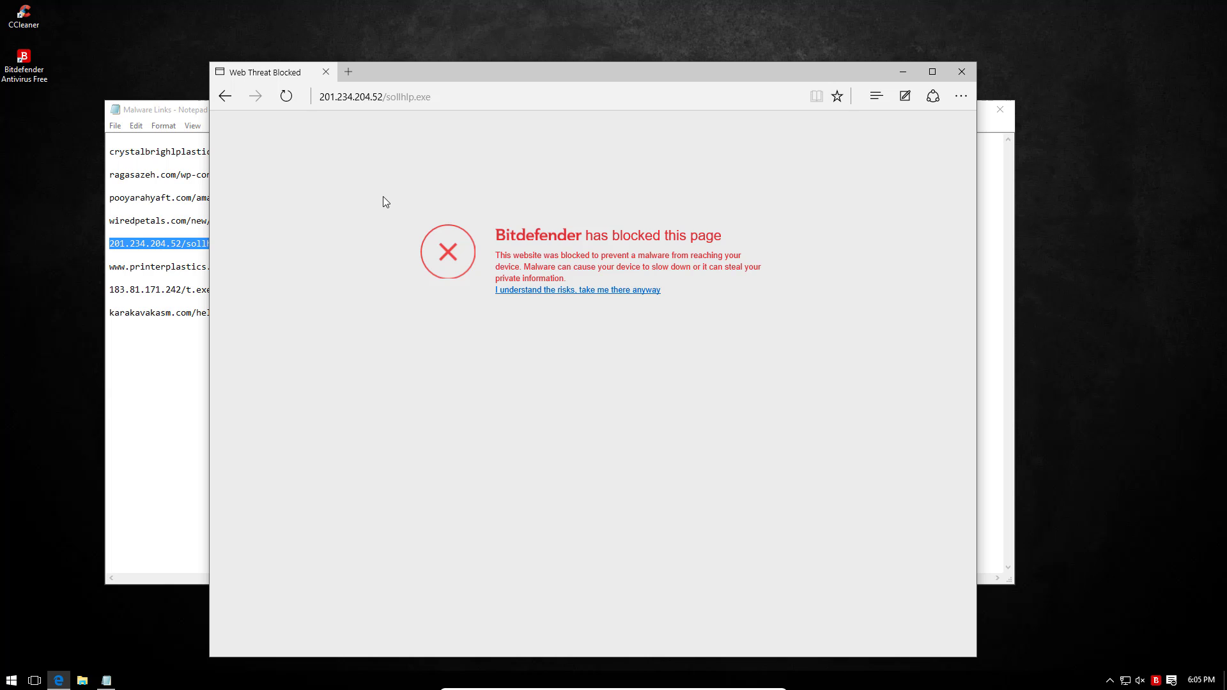
left_click(148, 289)
key("shift+Home")
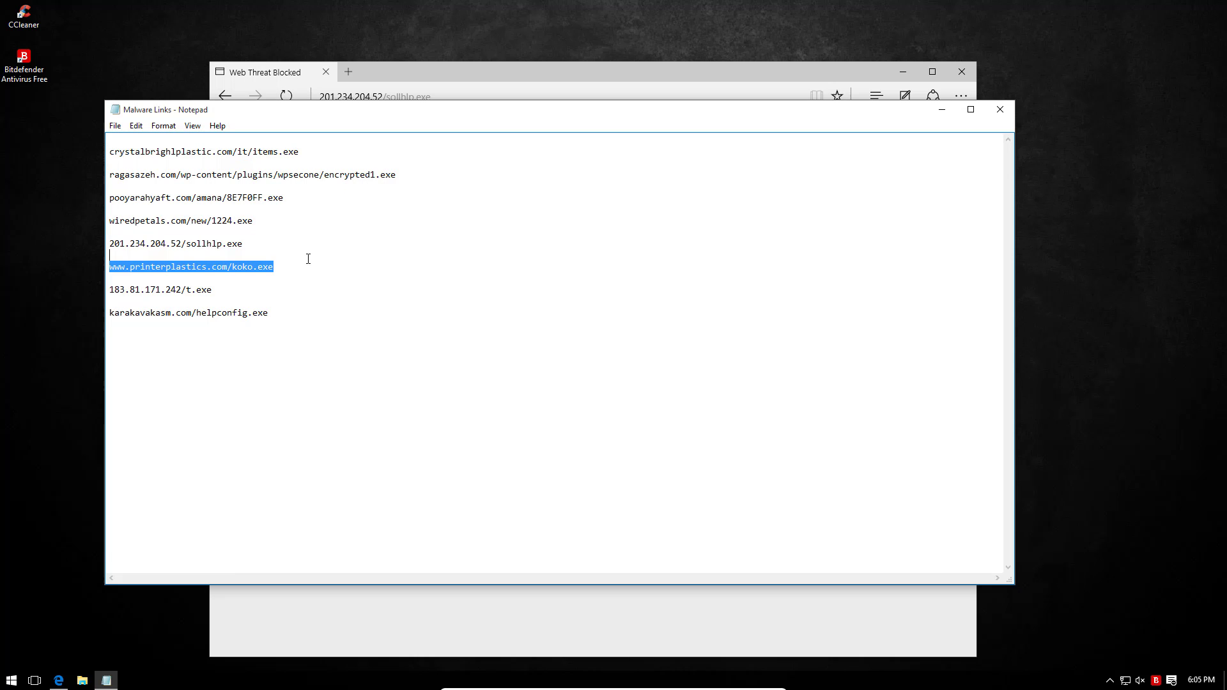
left_click(371, 93)
key("ctrl+v")
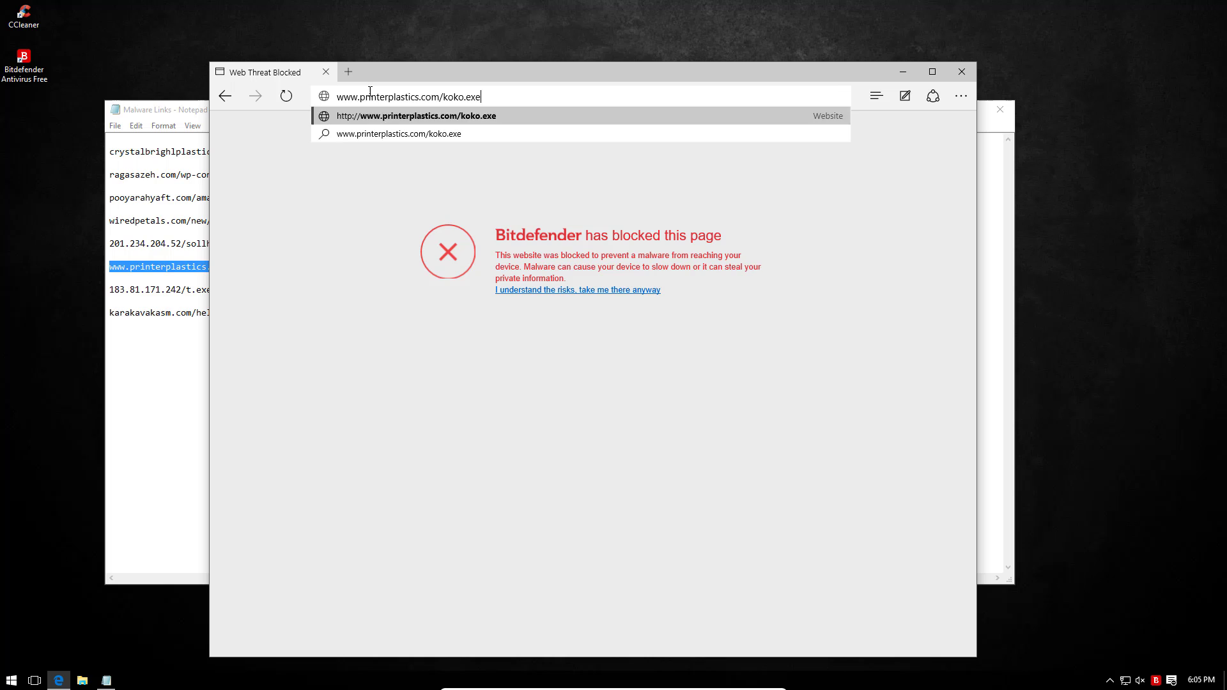
key("Return")
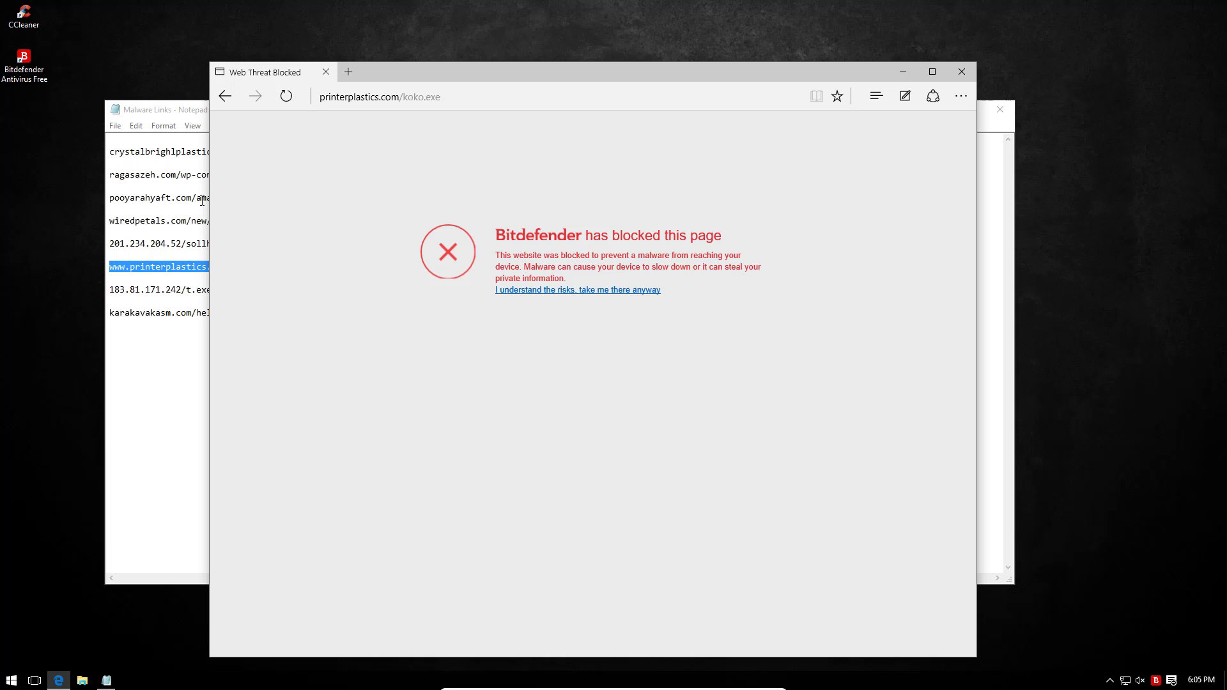
left_click(205, 290)
left_click(239, 287)
key("shift+Home")
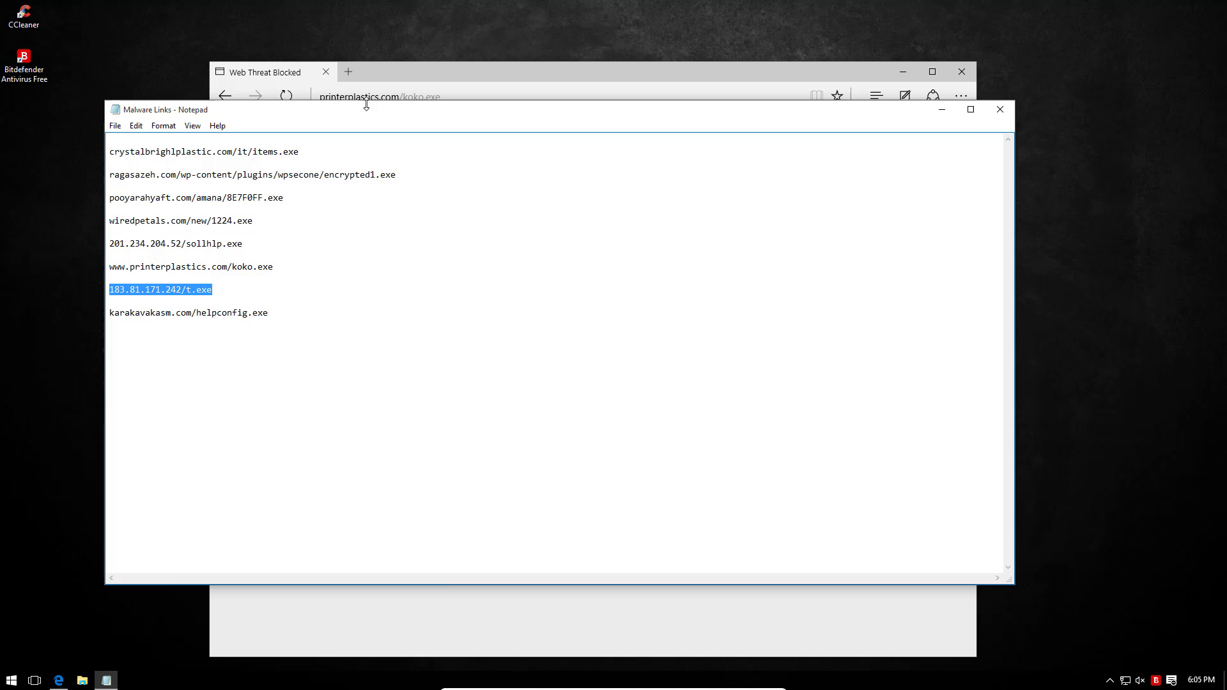
left_click(366, 99)
key("ctrl+v")
key("Return")
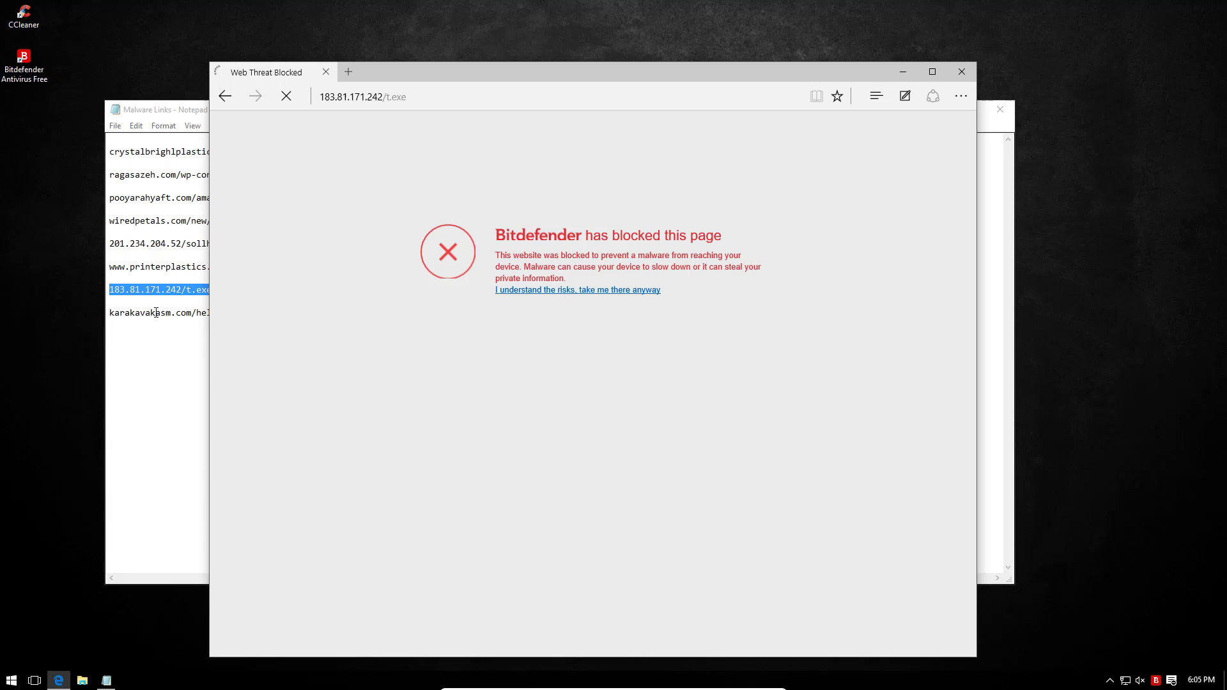
Try karakavakasm.com/helpconfig.exe, then close the malware links notes
left_click(156, 313)
left_click(274, 312)
key("shift+Home")
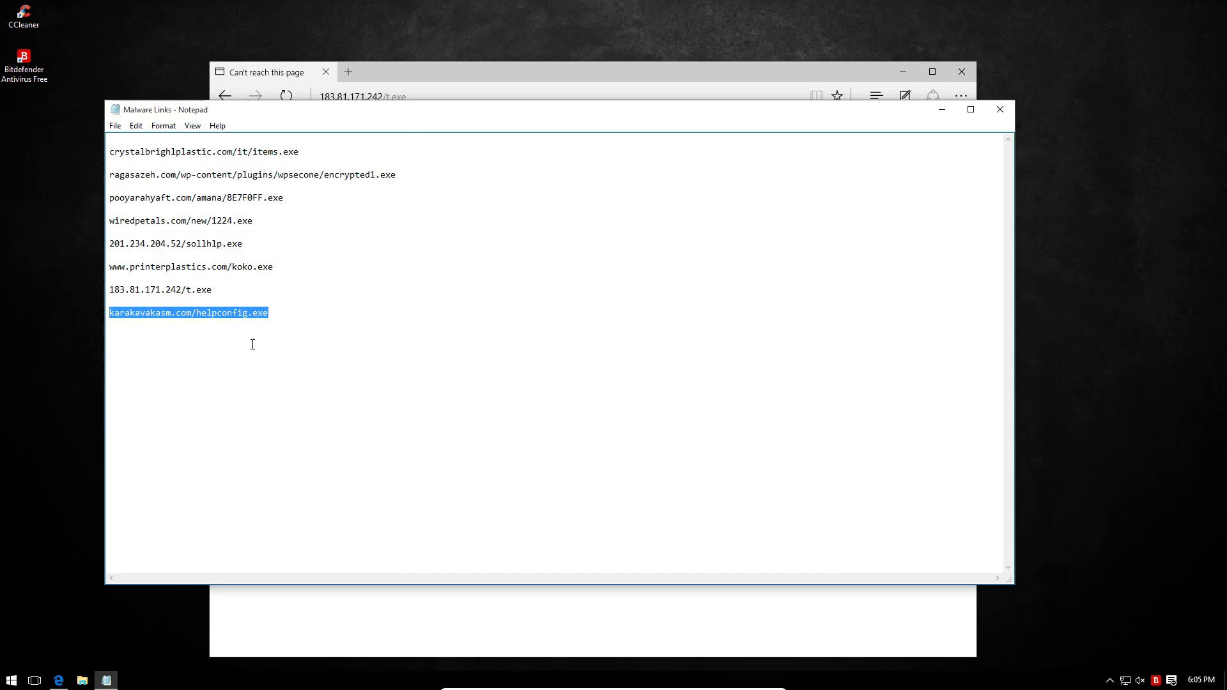
left_click(384, 96)
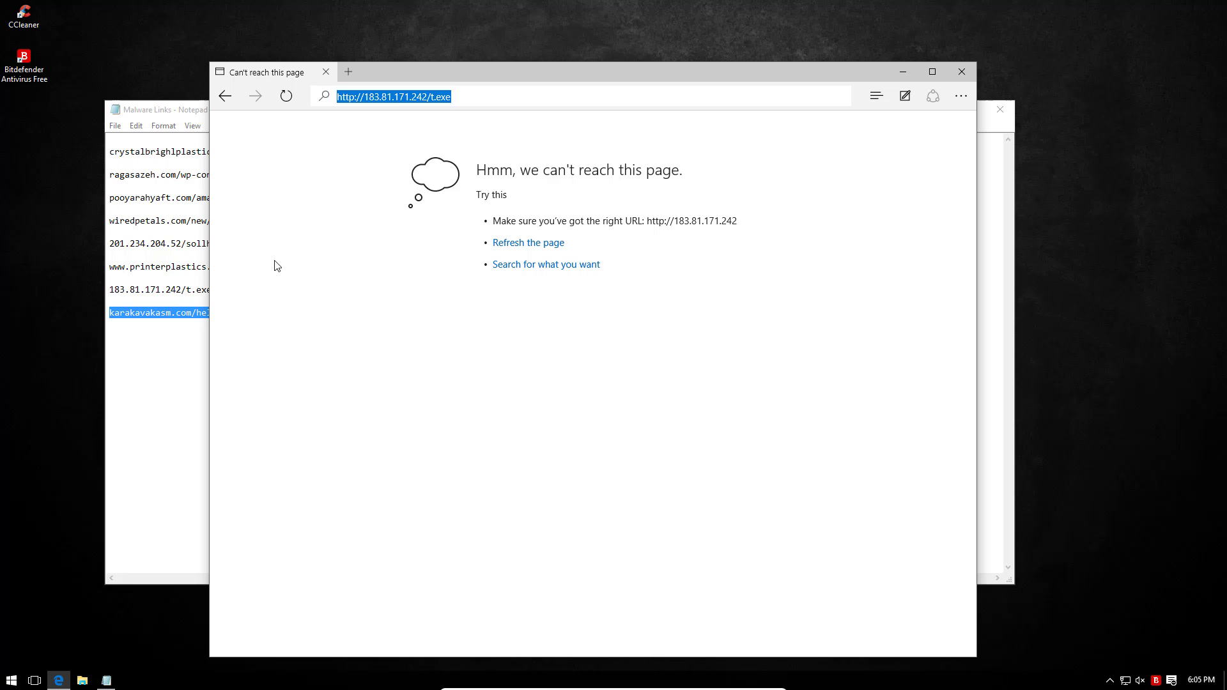
key("ctrl+v")
key("Return")
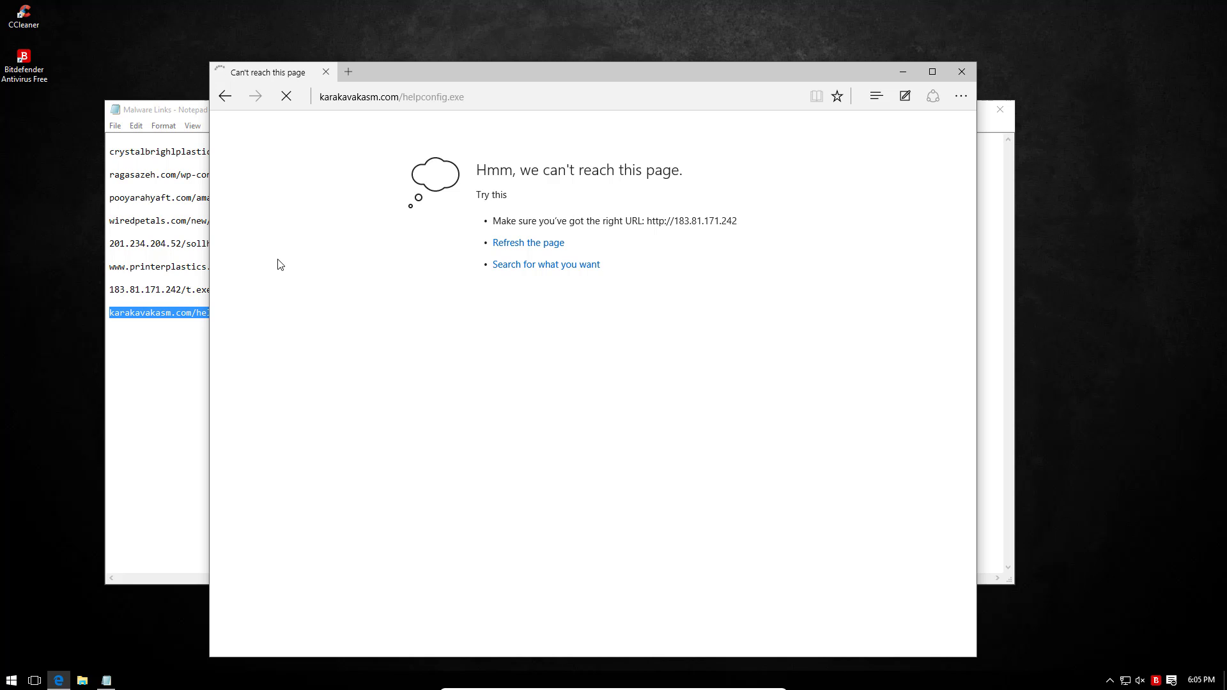
left_click(160, 374)
left_click(1000, 109)
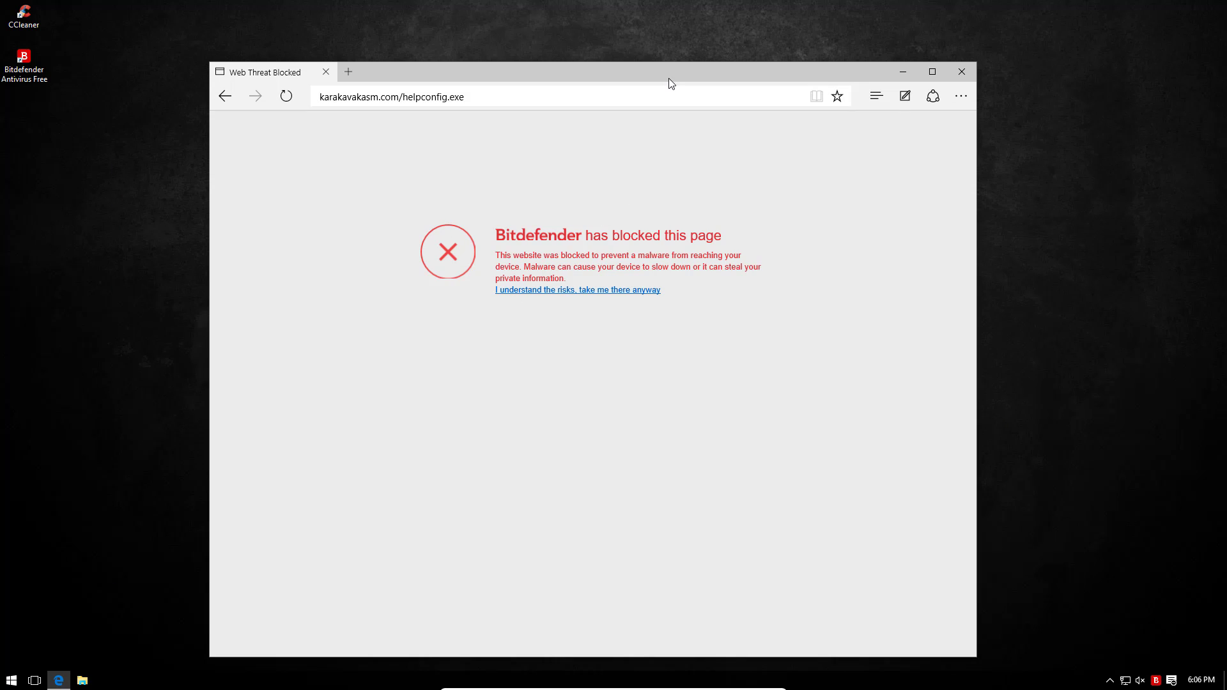
left_click_drag(669, 75, 702, 66)
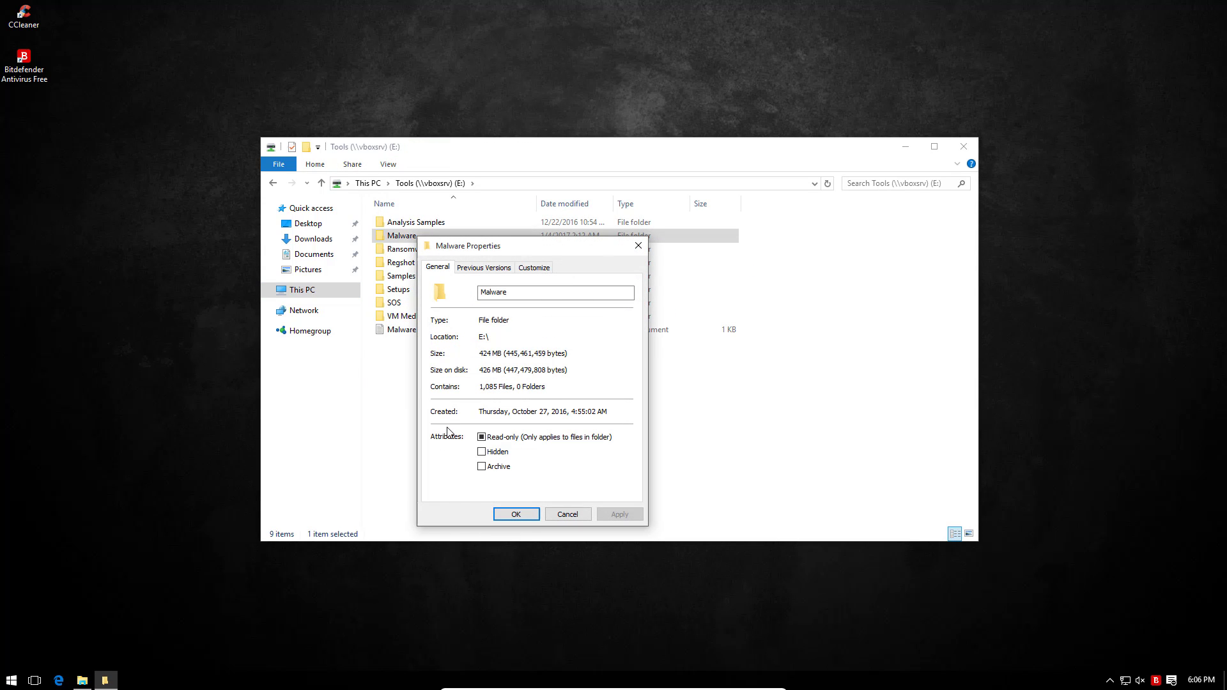
Copy the Malware folder from Tools (E:) onto the desktop, then close the Tools window
left_click(638, 245)
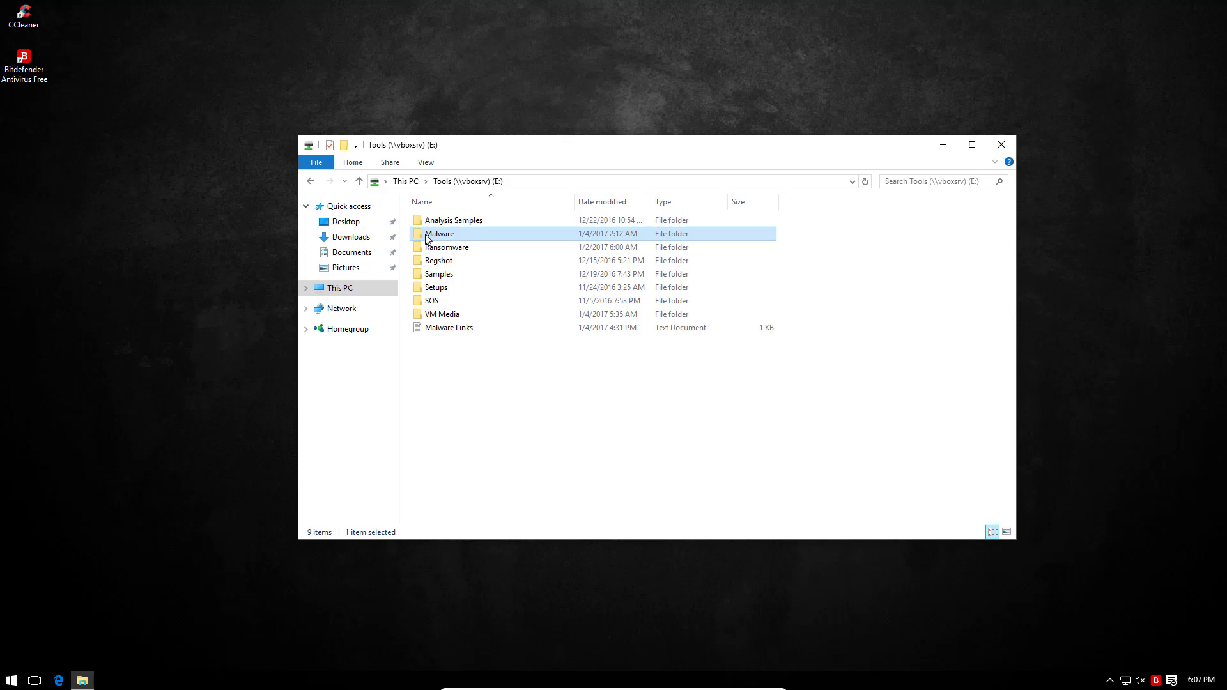
left_click_drag(431, 235, 396, 242)
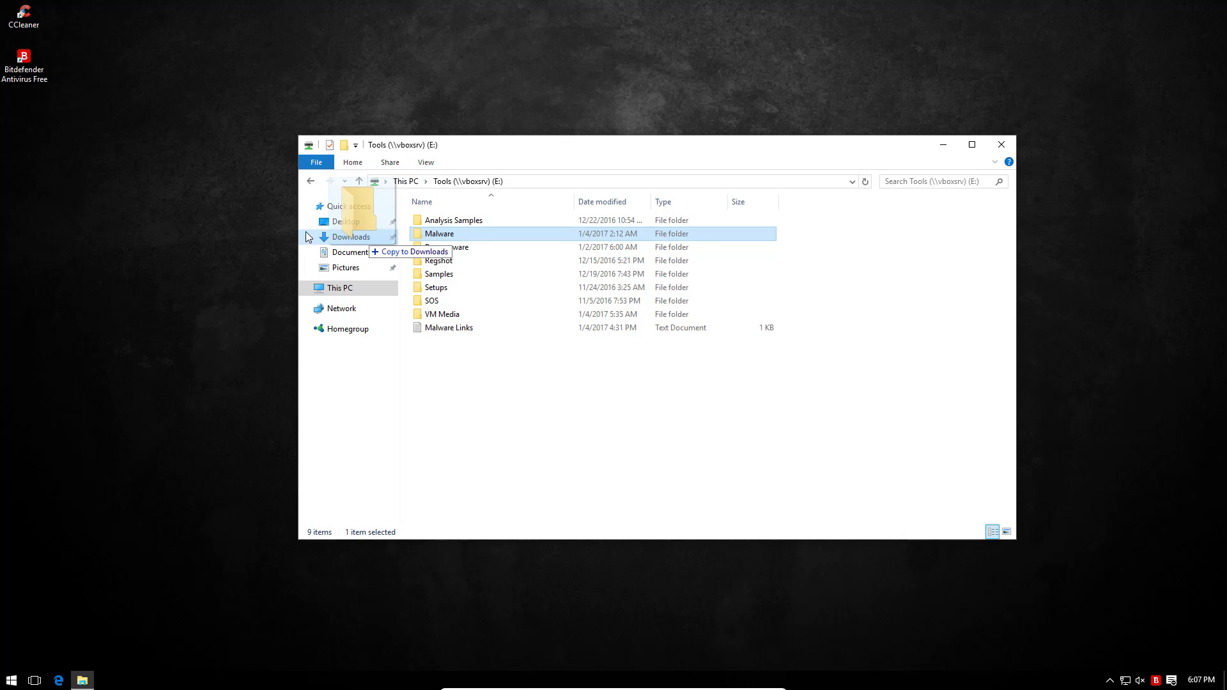
left_click_drag(306, 232, 40, 161)
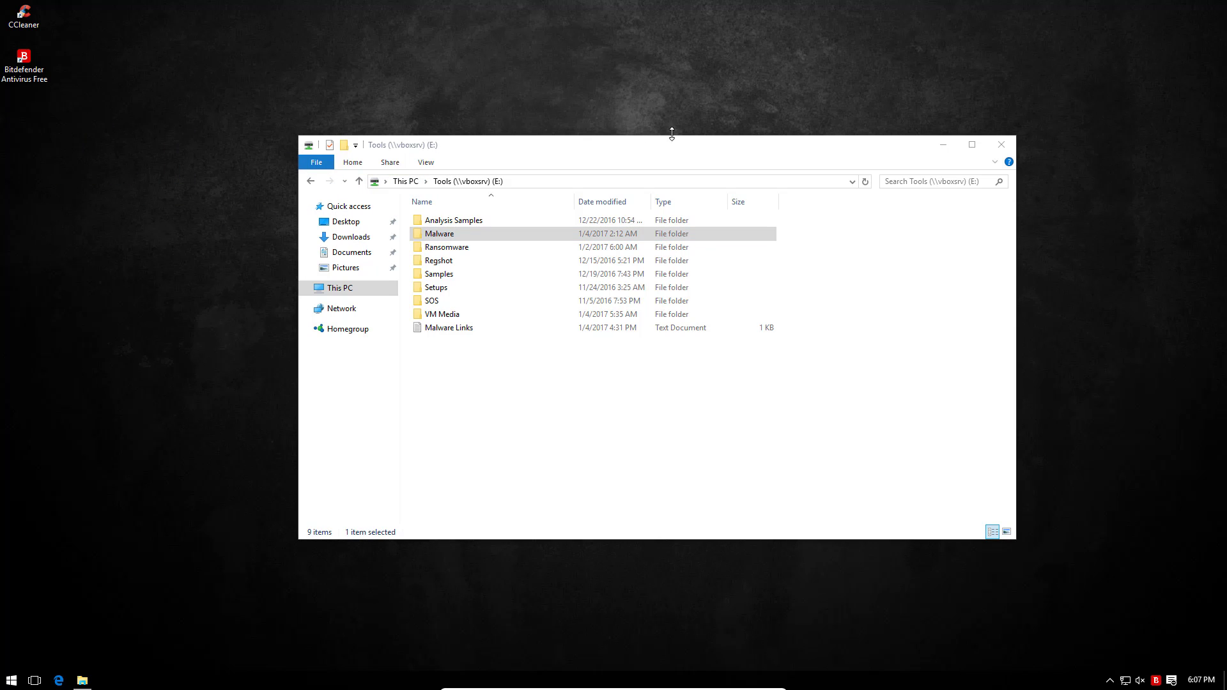
left_click(1002, 144)
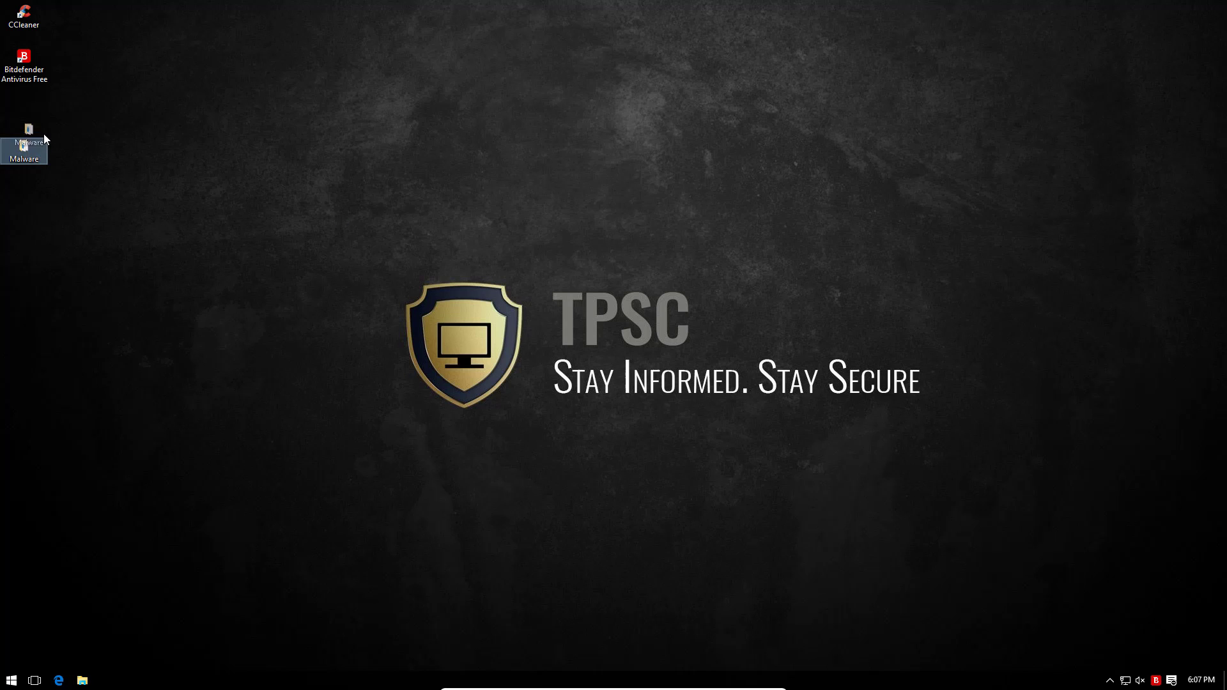
Open the desktop Malware folder, check Bitdefender's blocked threats, and reopen it showing 1,074 items
left_click_drag(43, 133, 43, 130)
double_click(24, 105)
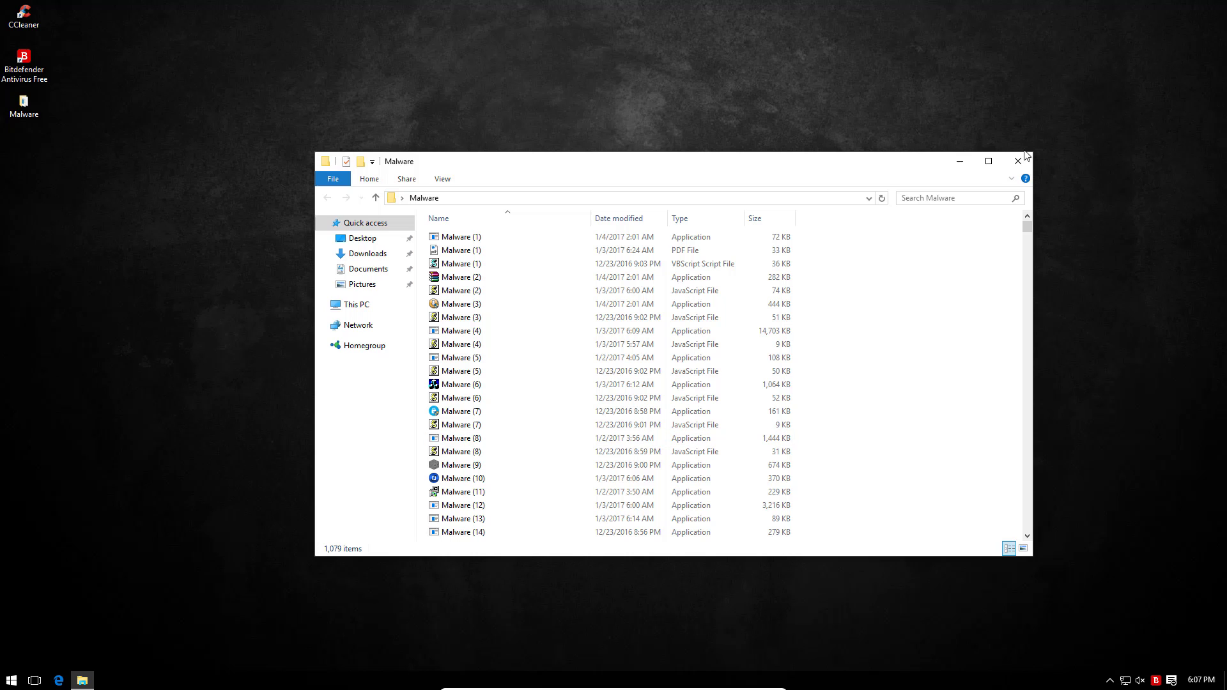
left_click(1003, 164)
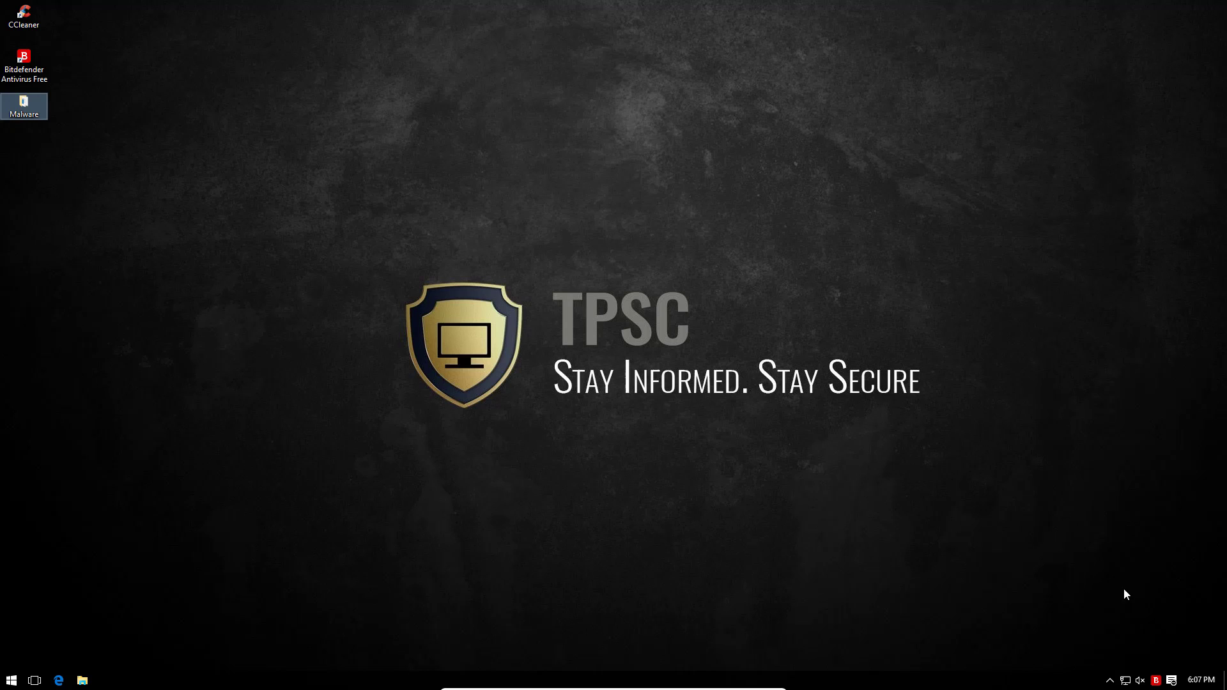
left_click(1156, 681)
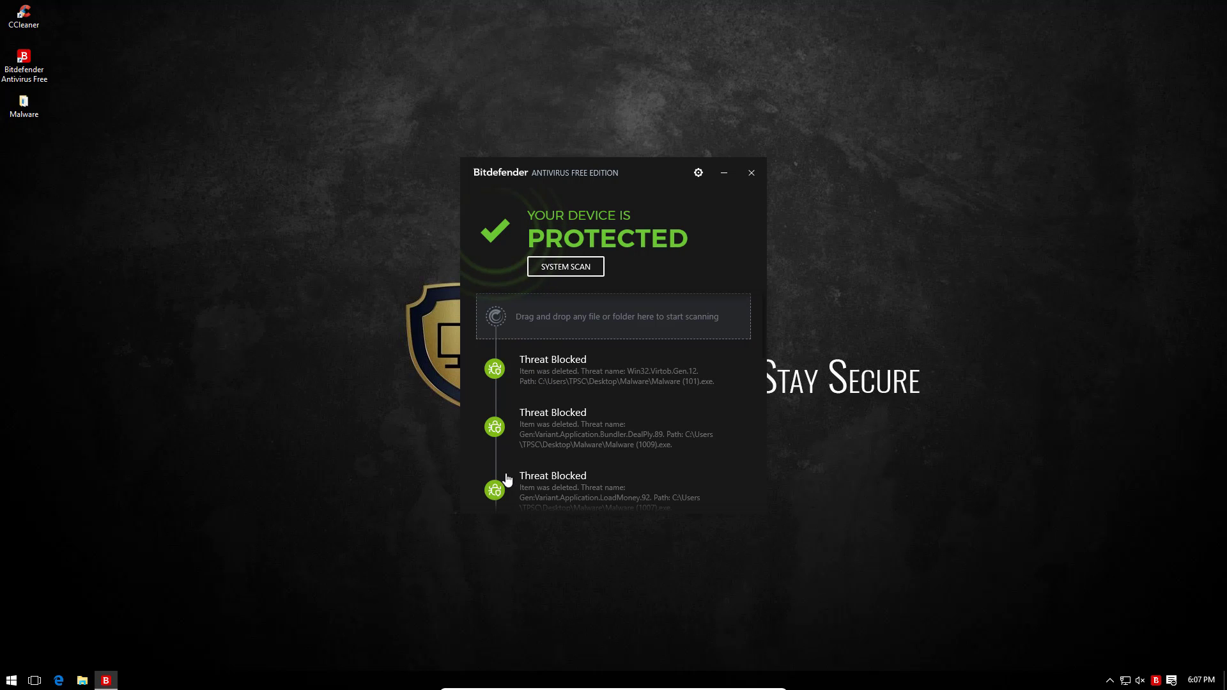
left_click(751, 173)
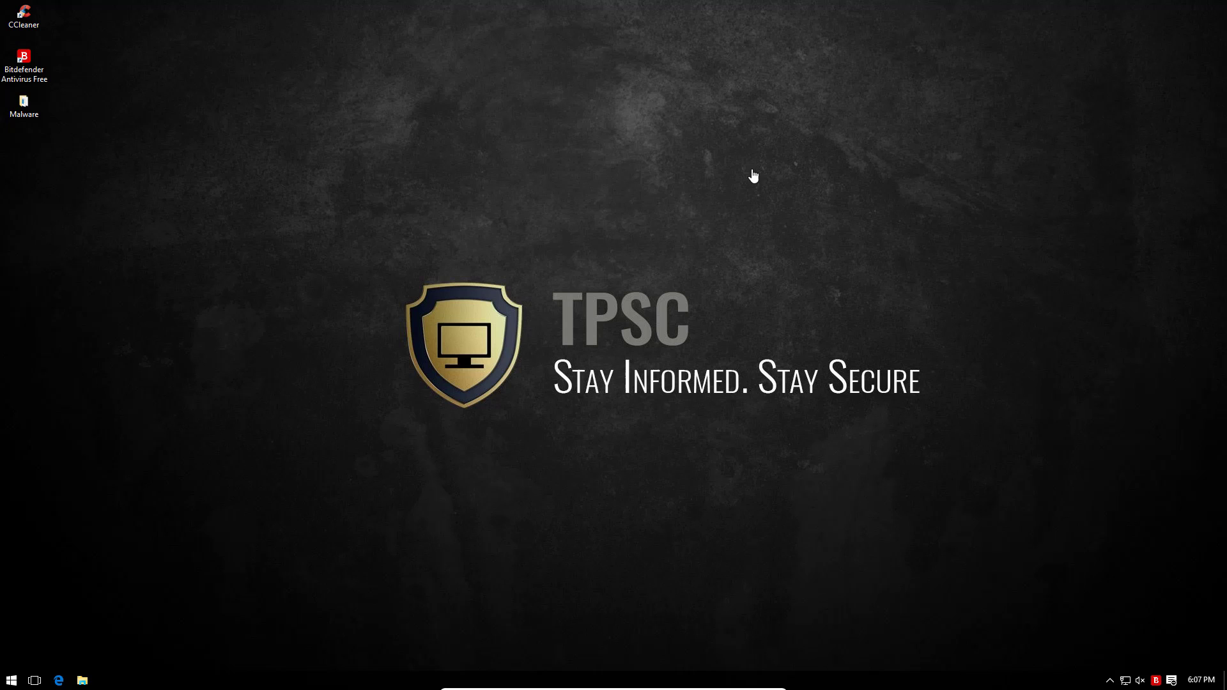
double_click(24, 104)
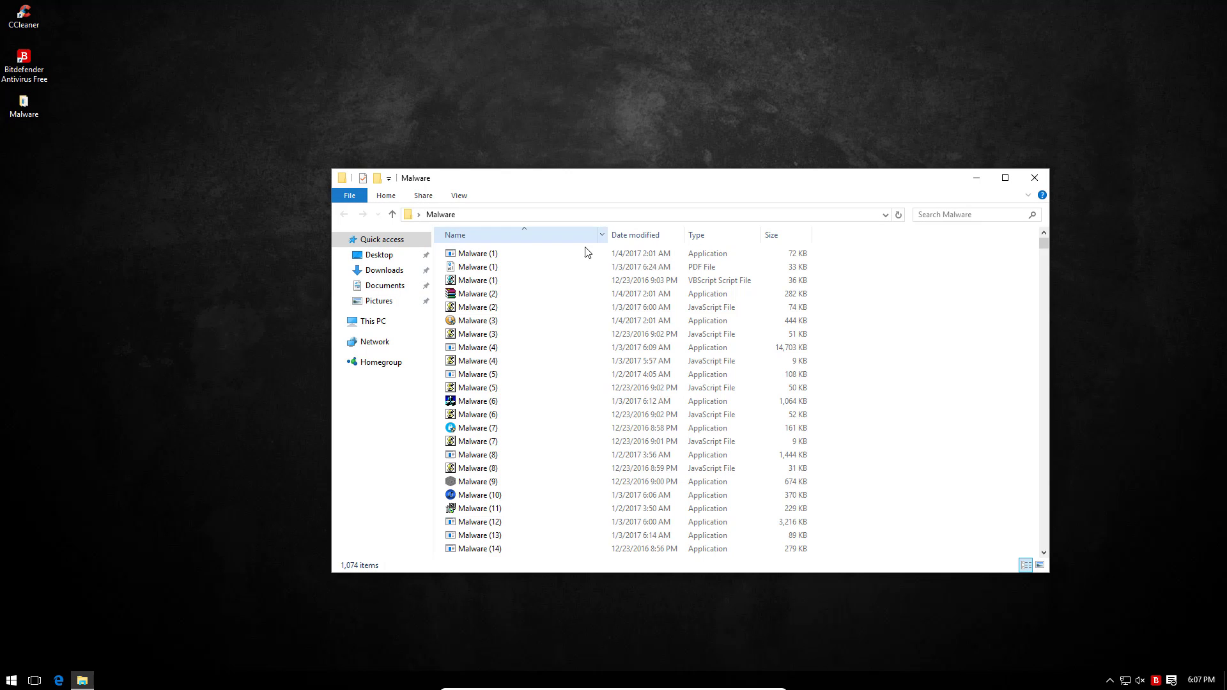
Close the Malware folder and switch off Bitdefender's Protection Shield in the protection settings
left_click(1036, 179)
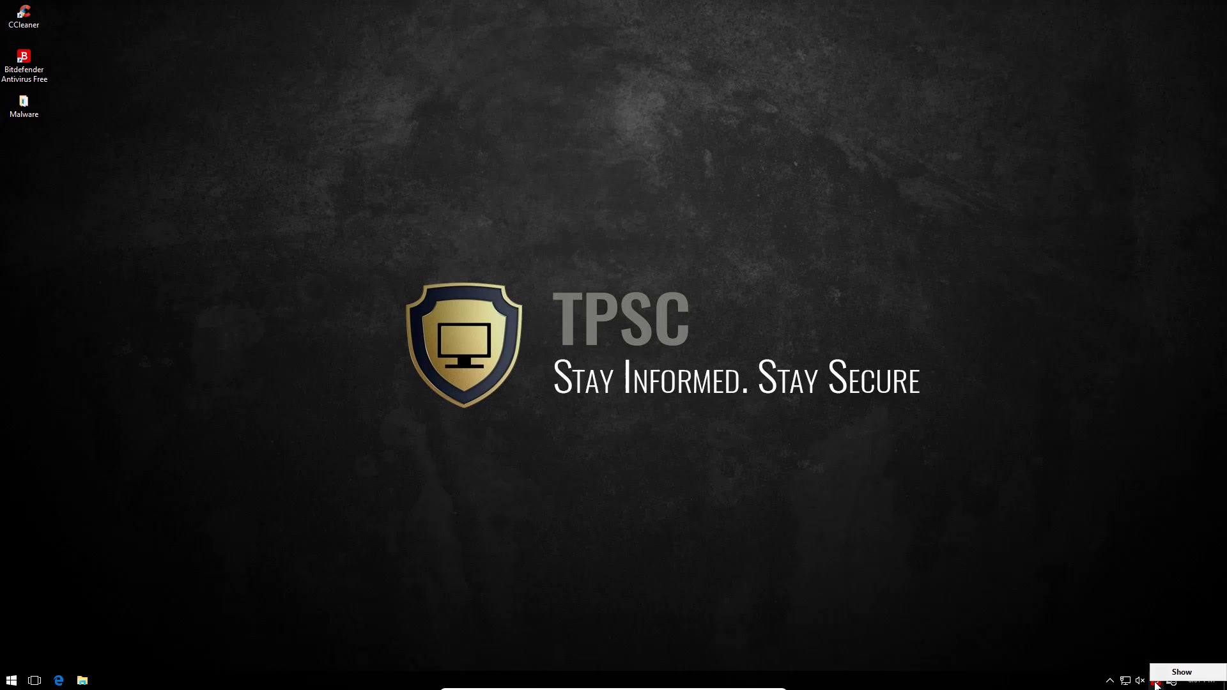
left_click(1156, 681)
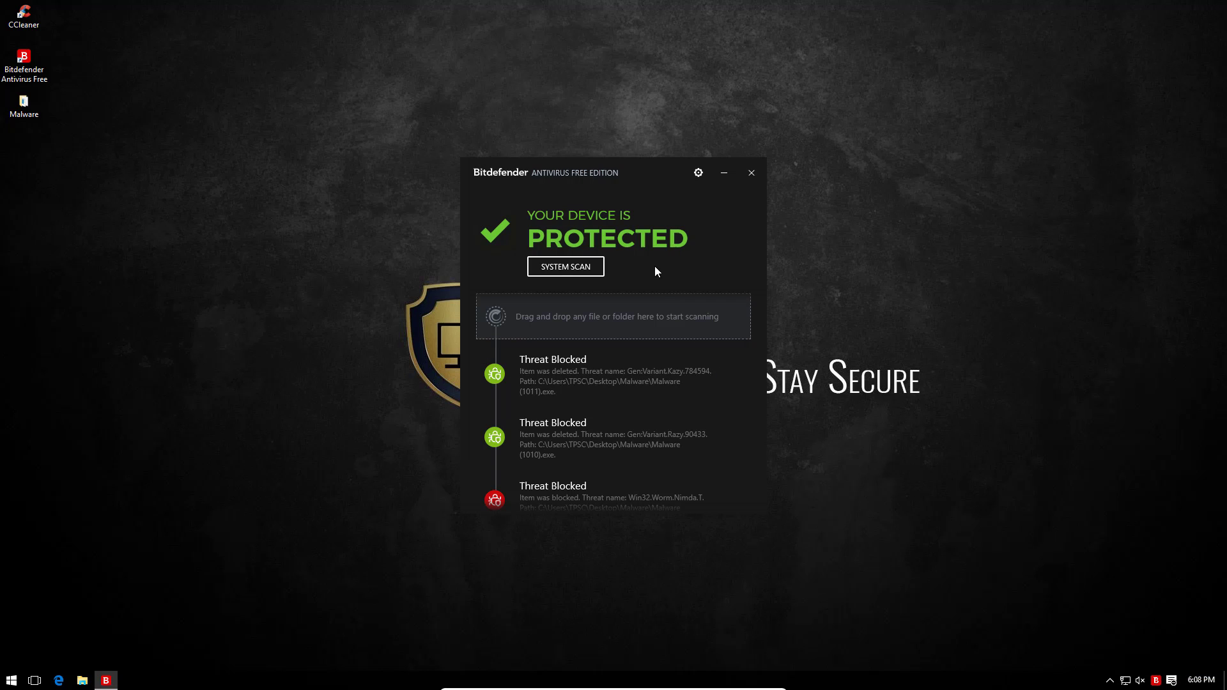
left_click(699, 173)
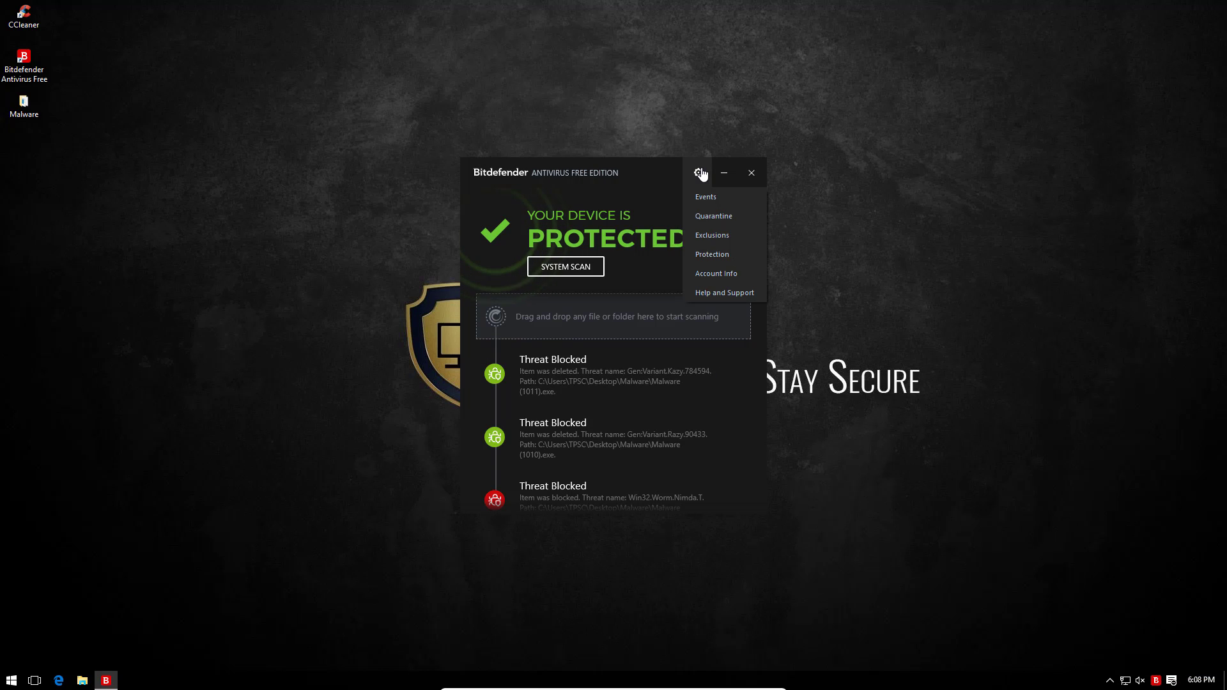
left_click(703, 256)
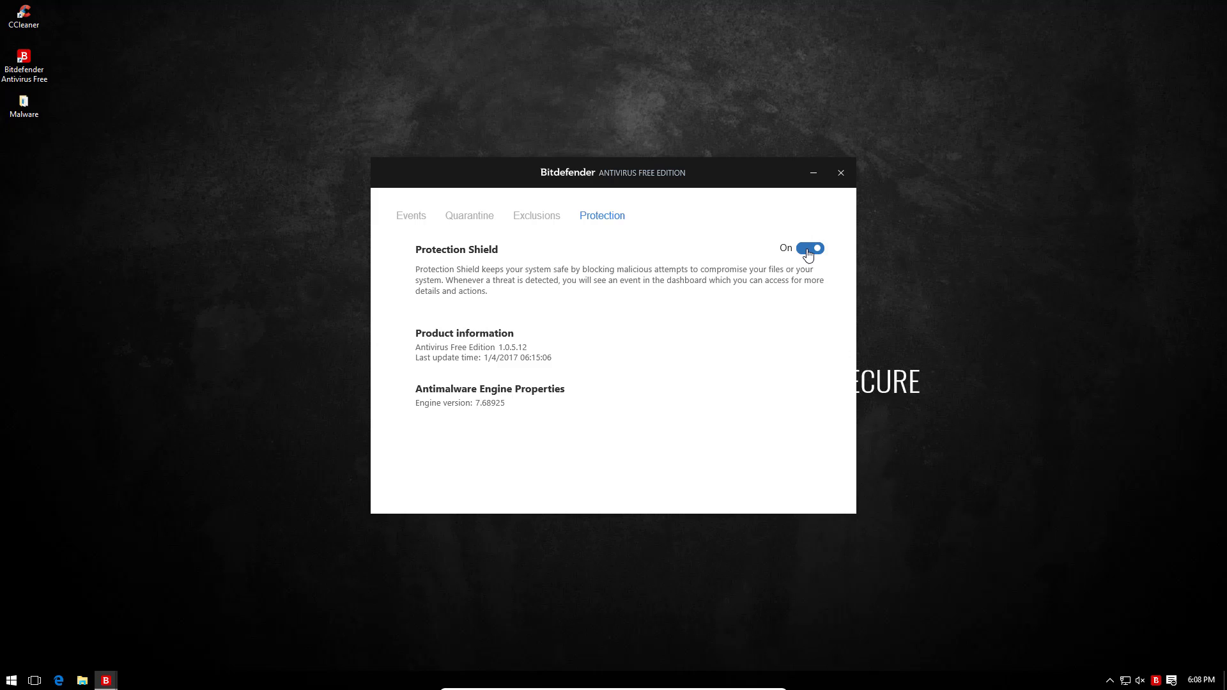
left_click(807, 250)
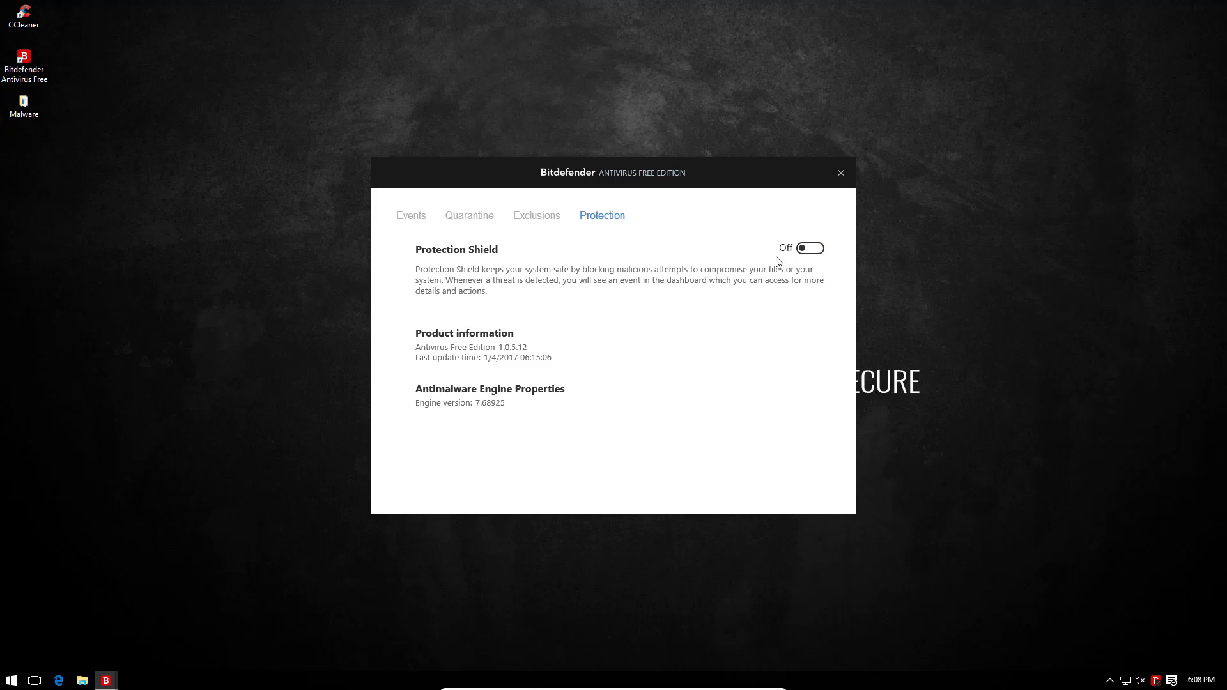
left_click(840, 174)
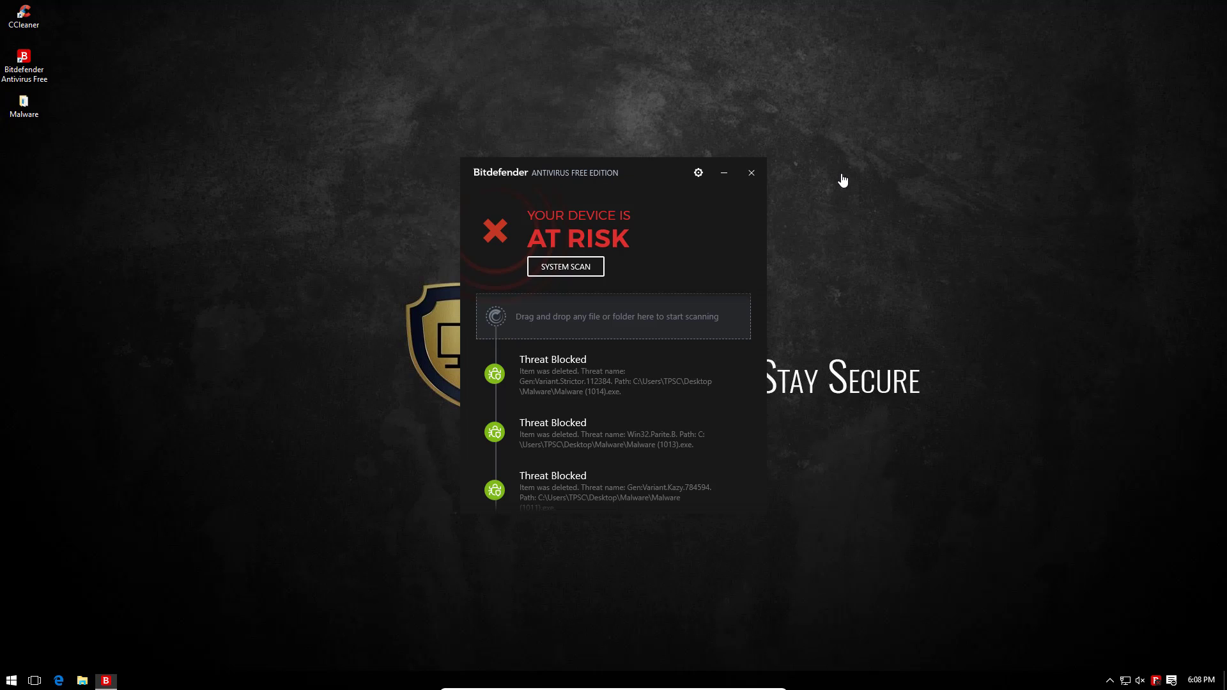
left_click(751, 173)
Scan the Malware folder with Bitdefender and apply Delete to all detected threats
right_click(35, 110)
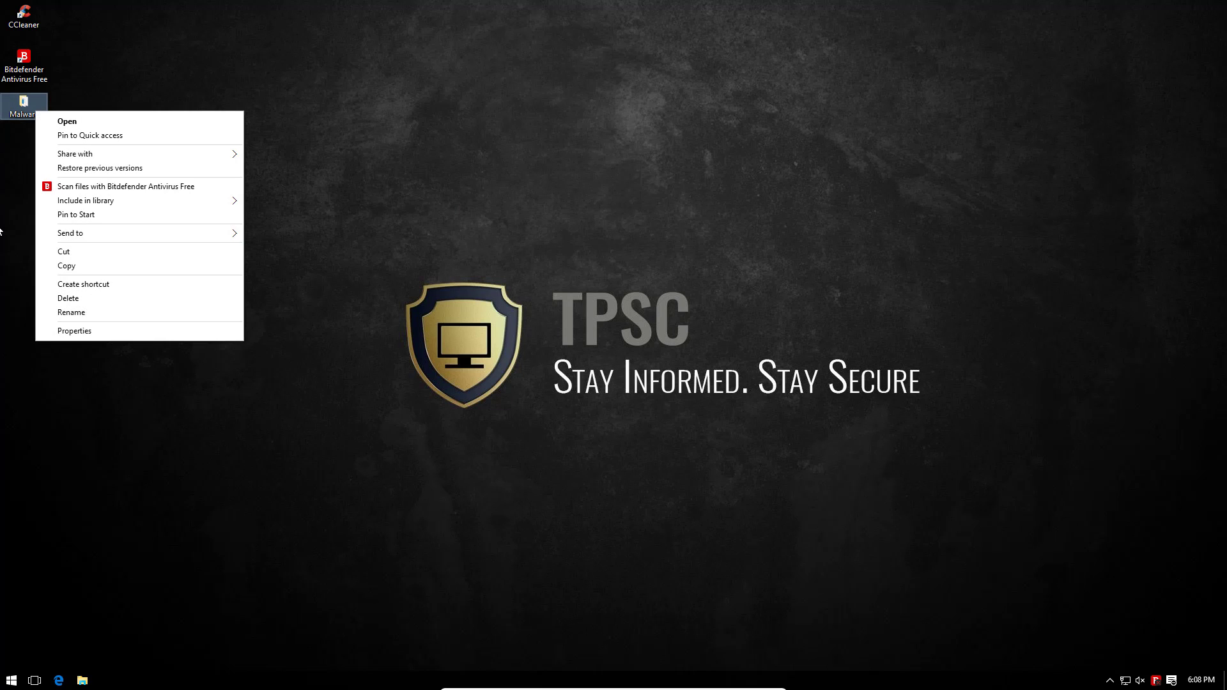
left_click(66, 184)
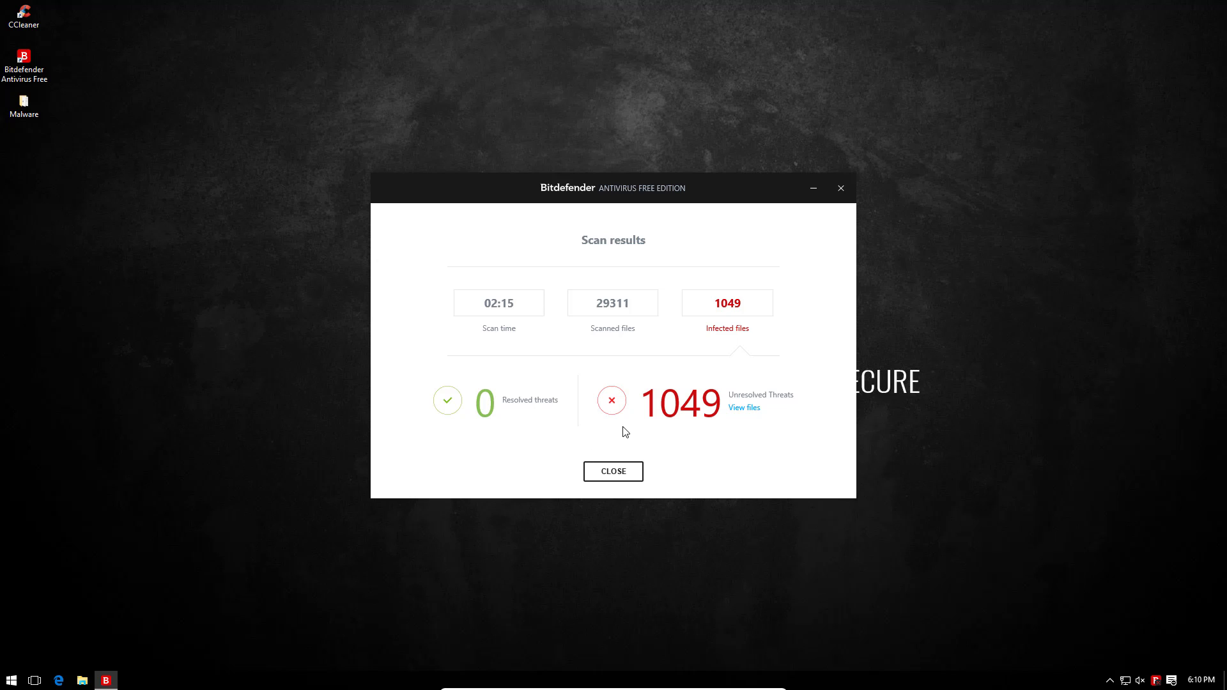
left_click(740, 409)
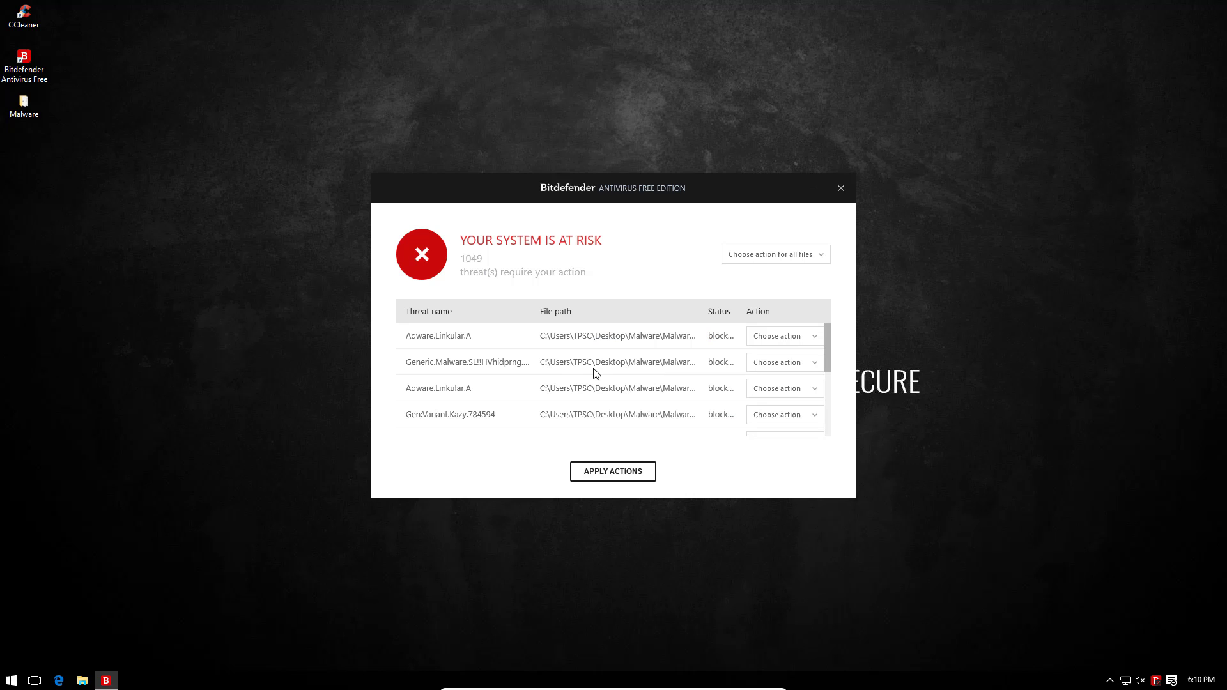
left_click(802, 255)
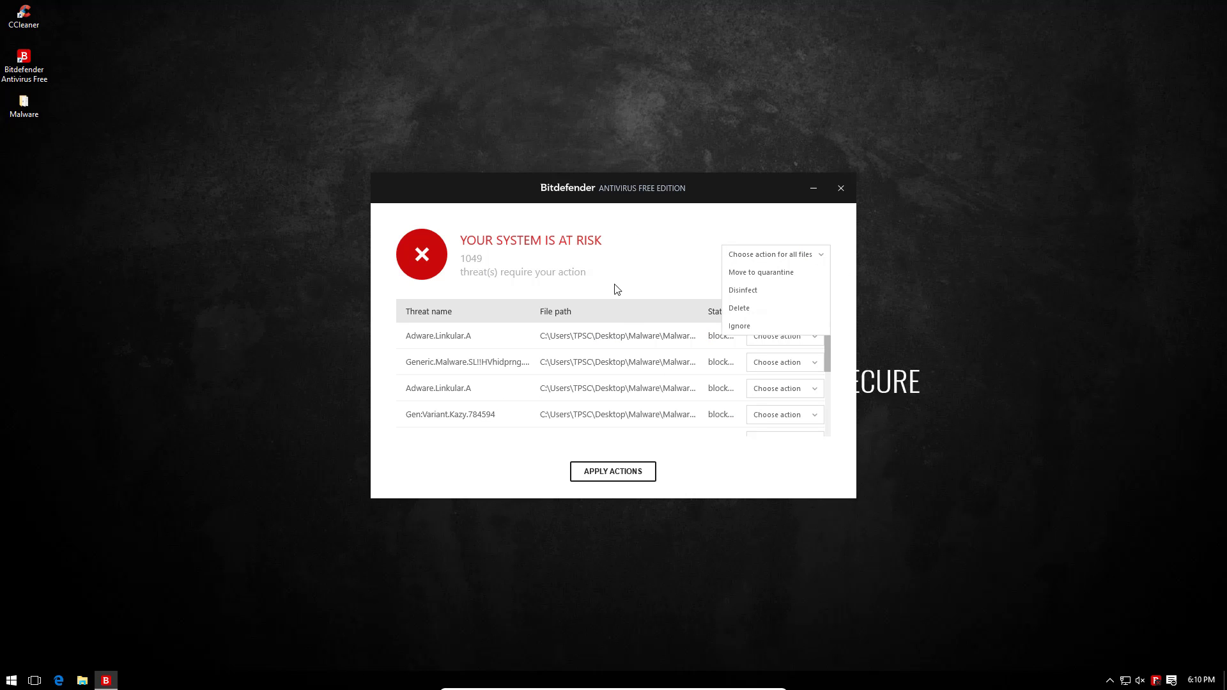
left_click(750, 318)
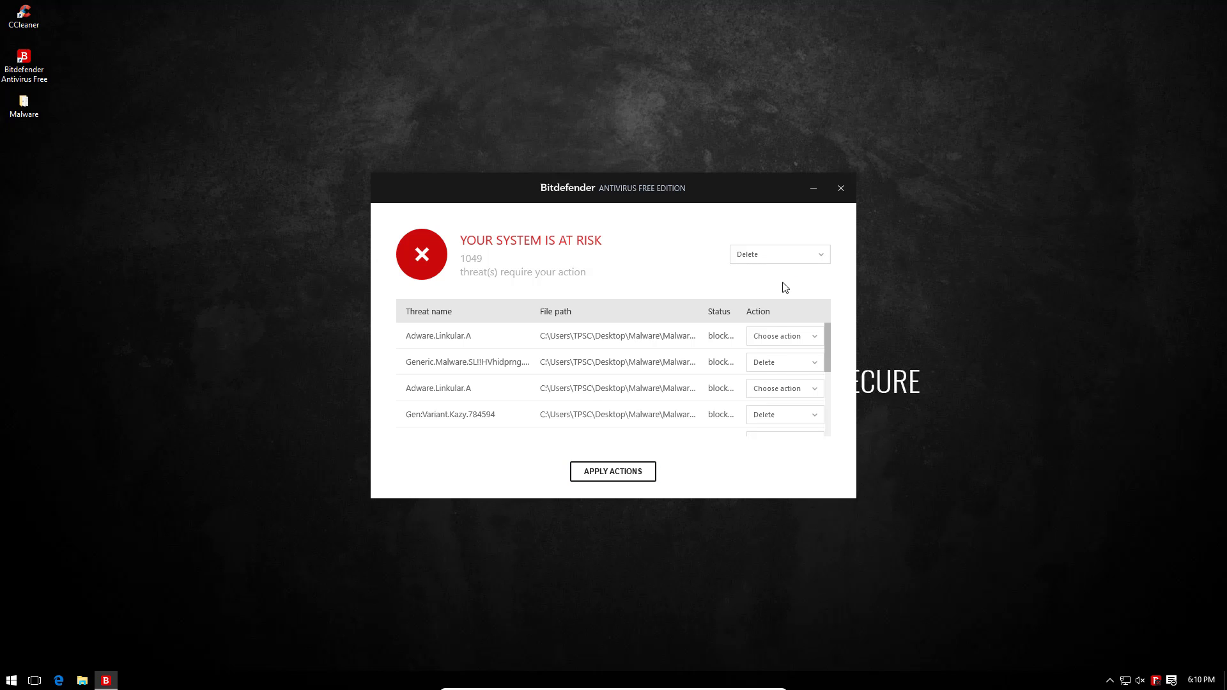
left_click(615, 474)
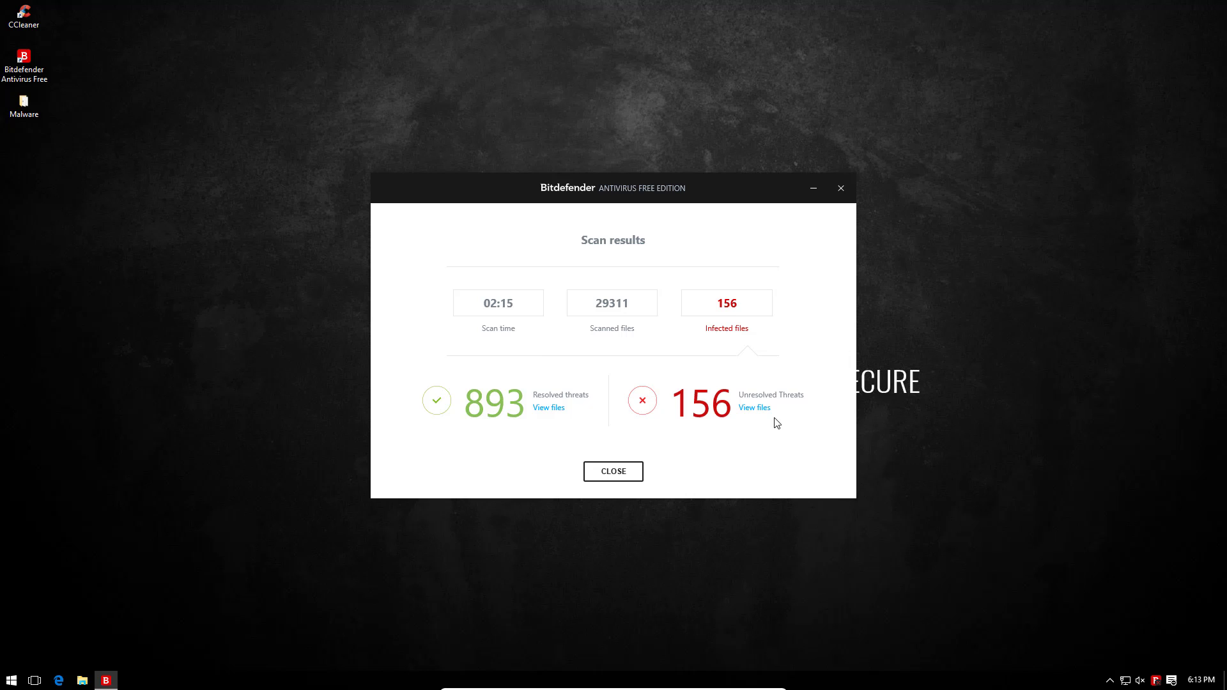
Open the list of unresolved threats from the scan results
left_click(761, 409)
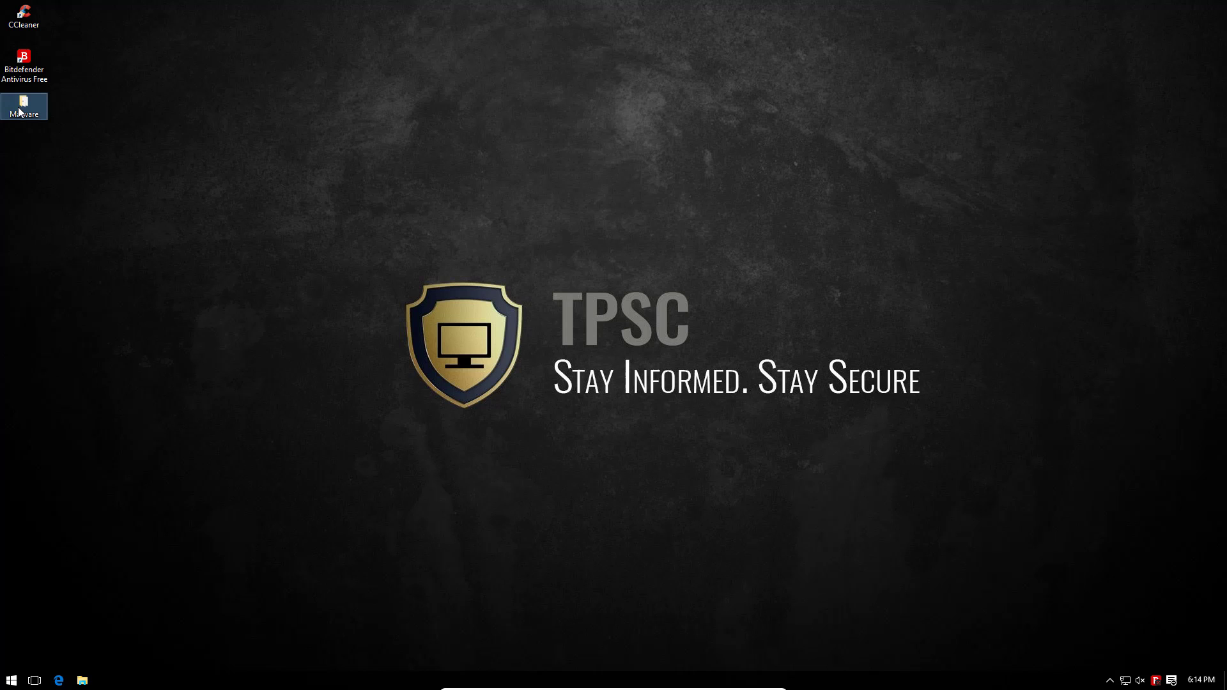
Open the desktop Malware folder to see its 18 remaining items
double_click(19, 112)
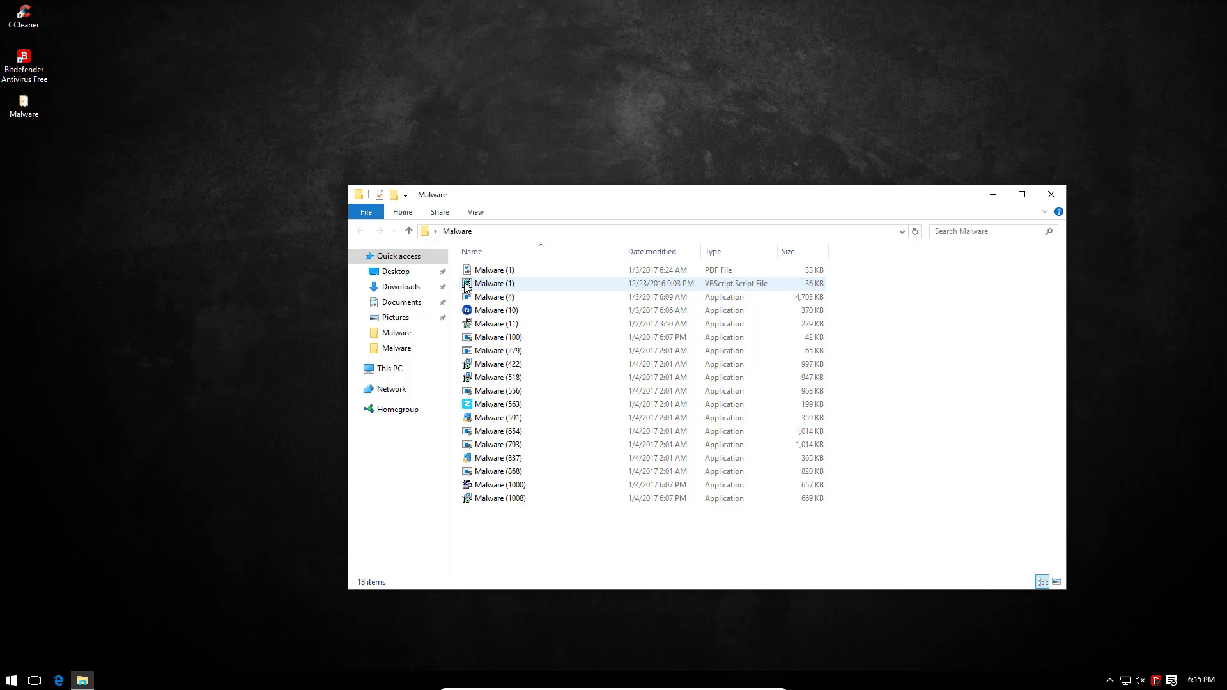
Bring up the Bitdefender dashboard from the tray and check its settings to confirm protection
left_click(1156, 682)
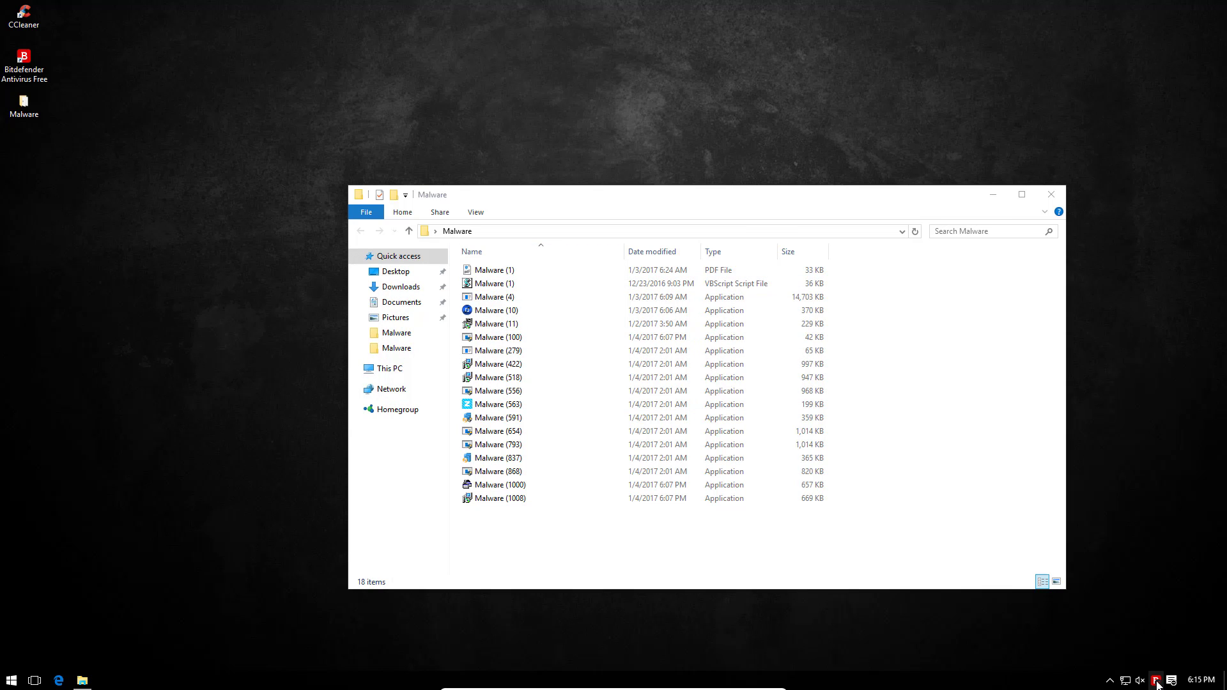
left_click(694, 175)
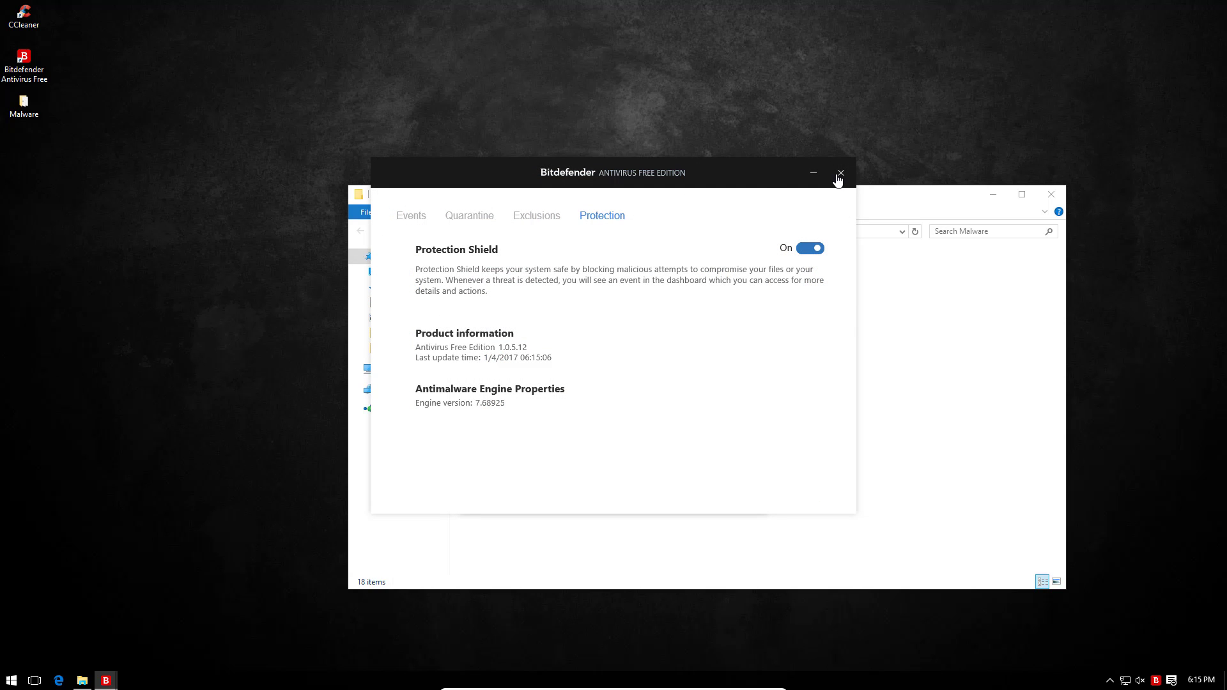
left_click(841, 174)
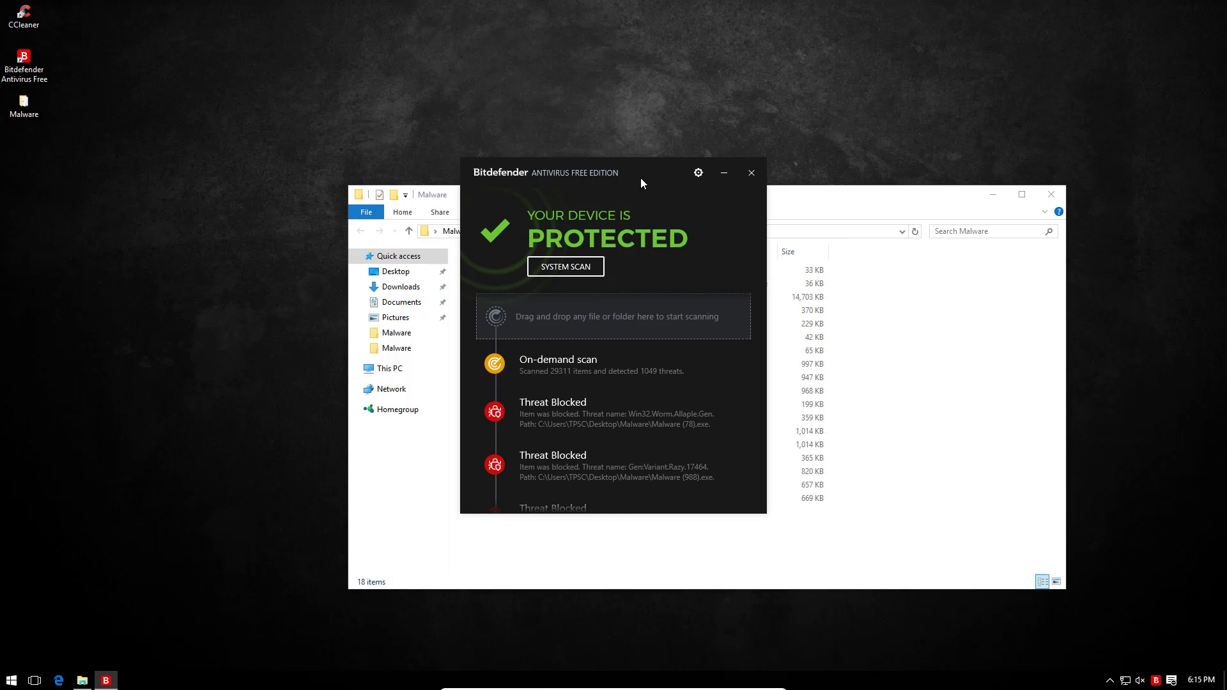
left_click_drag(641, 178, 716, 171)
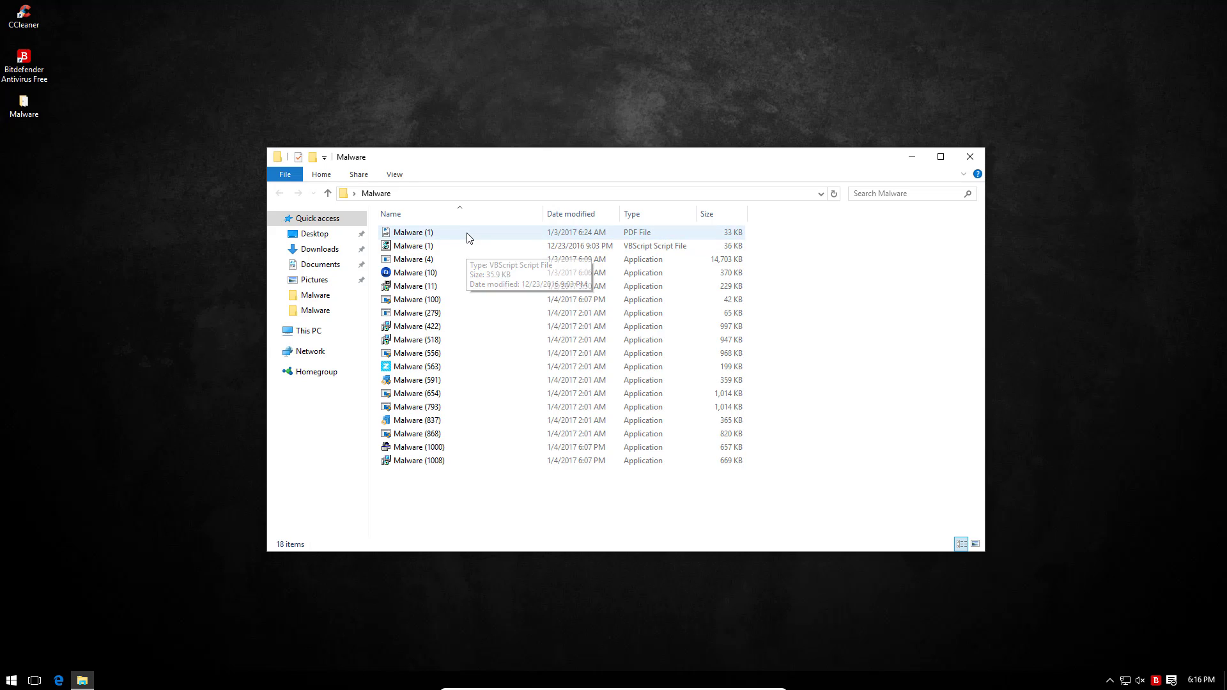
Open the Malware (1) PDF, follow its sign-in link, then close the blocked-page browser
double_click(466, 233)
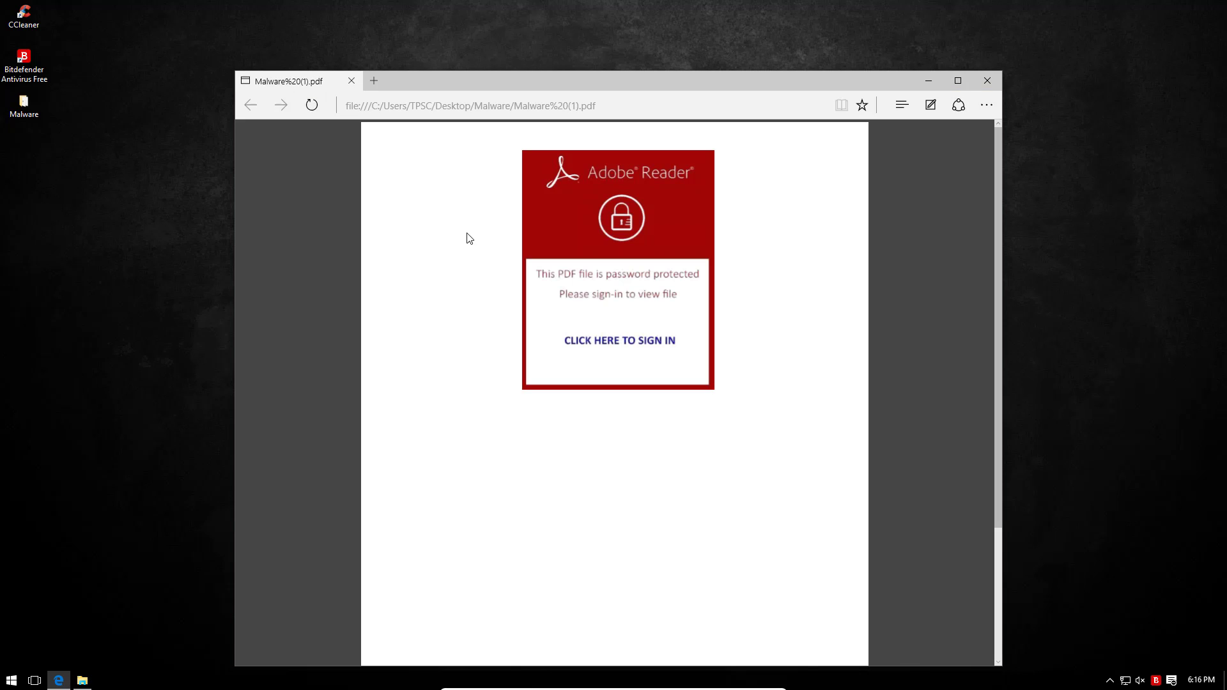
left_click(625, 317)
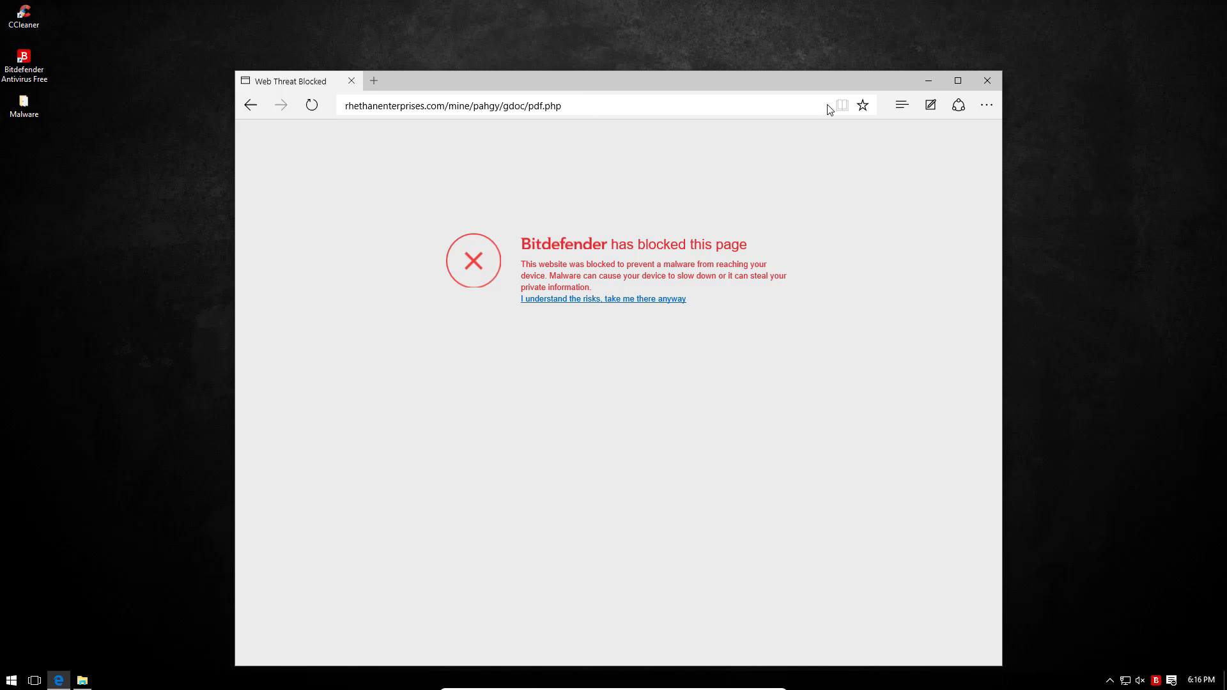
left_click(988, 80)
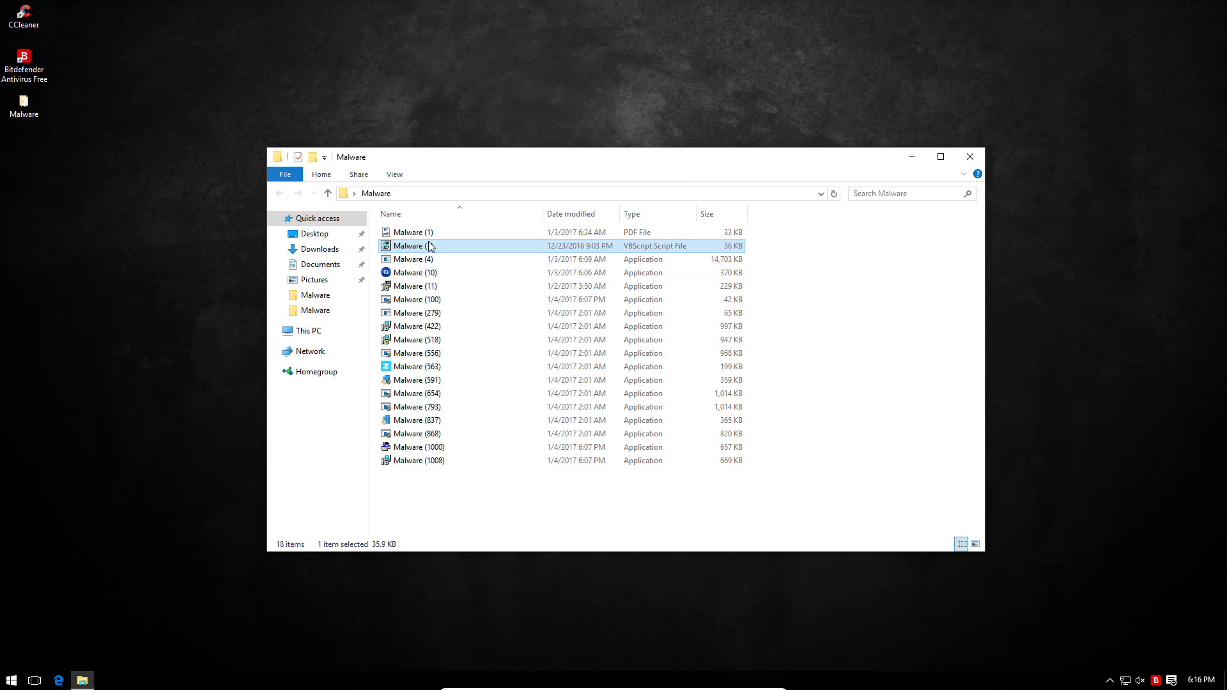
Run the Malware (1) VBScript, allow it, and select the dropped coletaSQL file
double_click(457, 245)
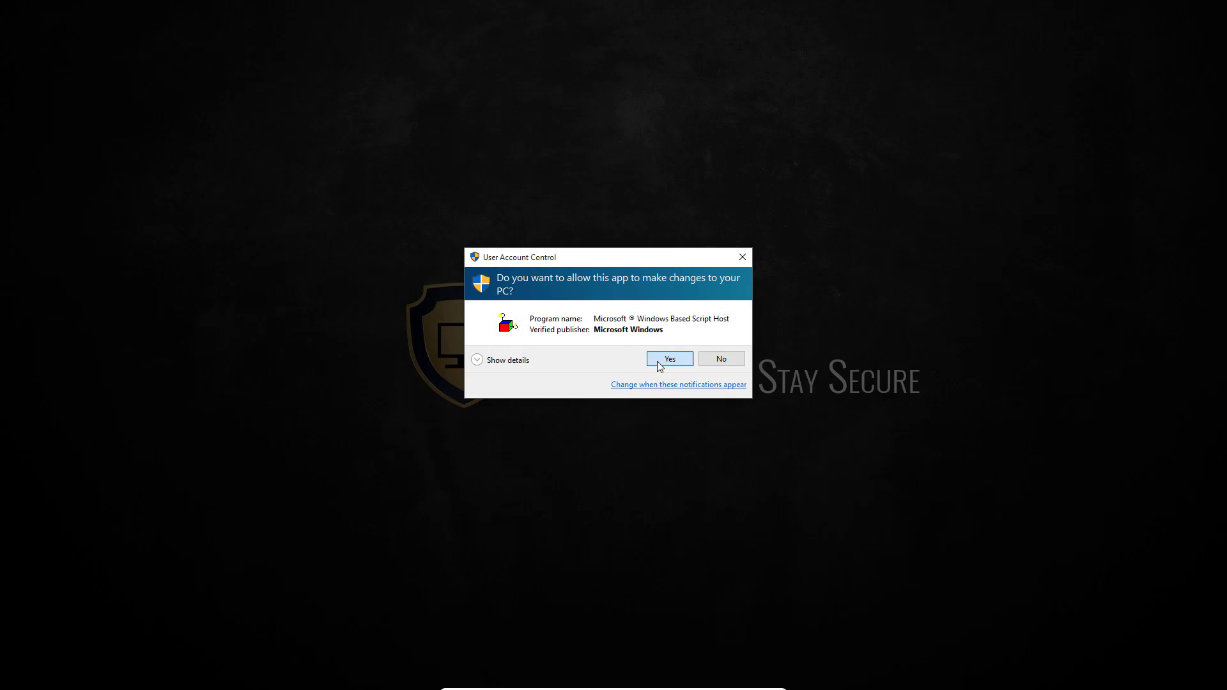
left_click(658, 361)
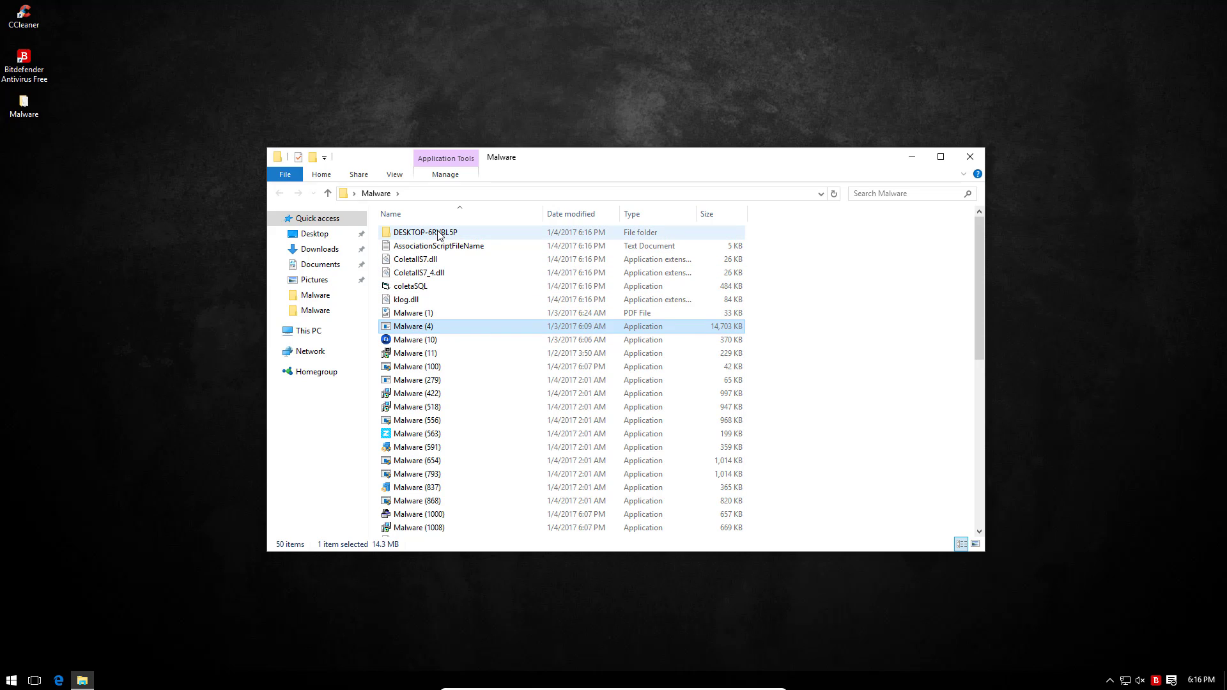
left_click(432, 287)
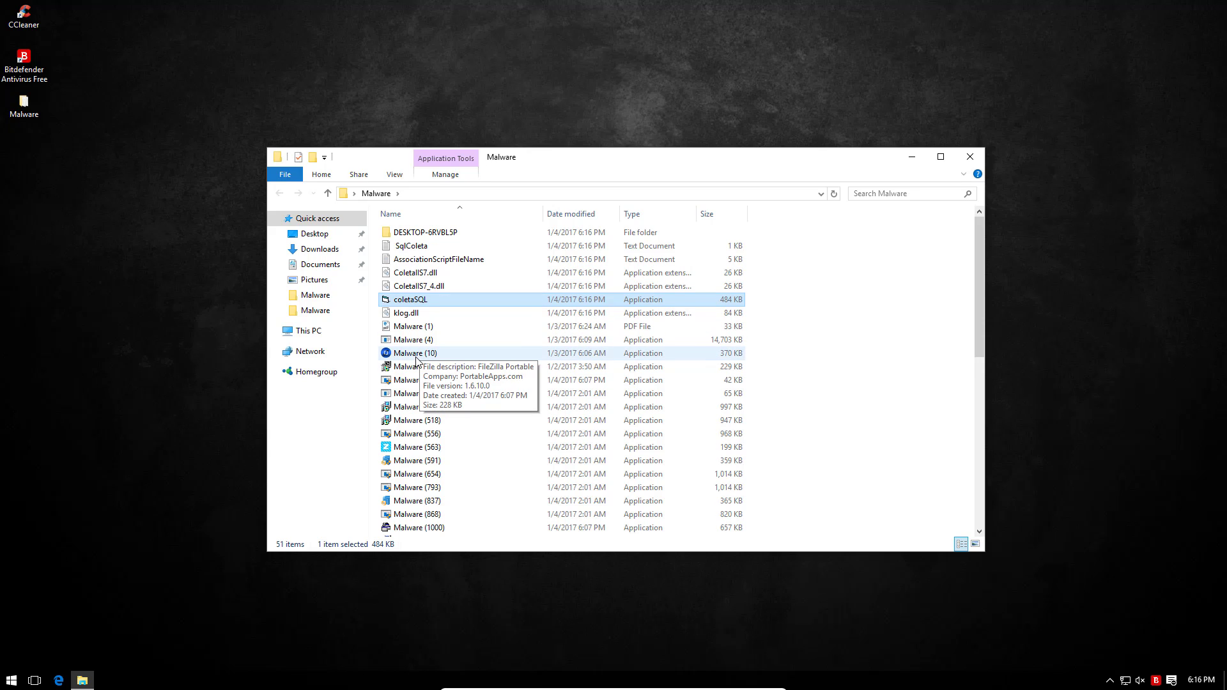
Run Malware (10), (11) and (279), letting the setup wizard proceed and accept its bundled offer
double_click(415, 356)
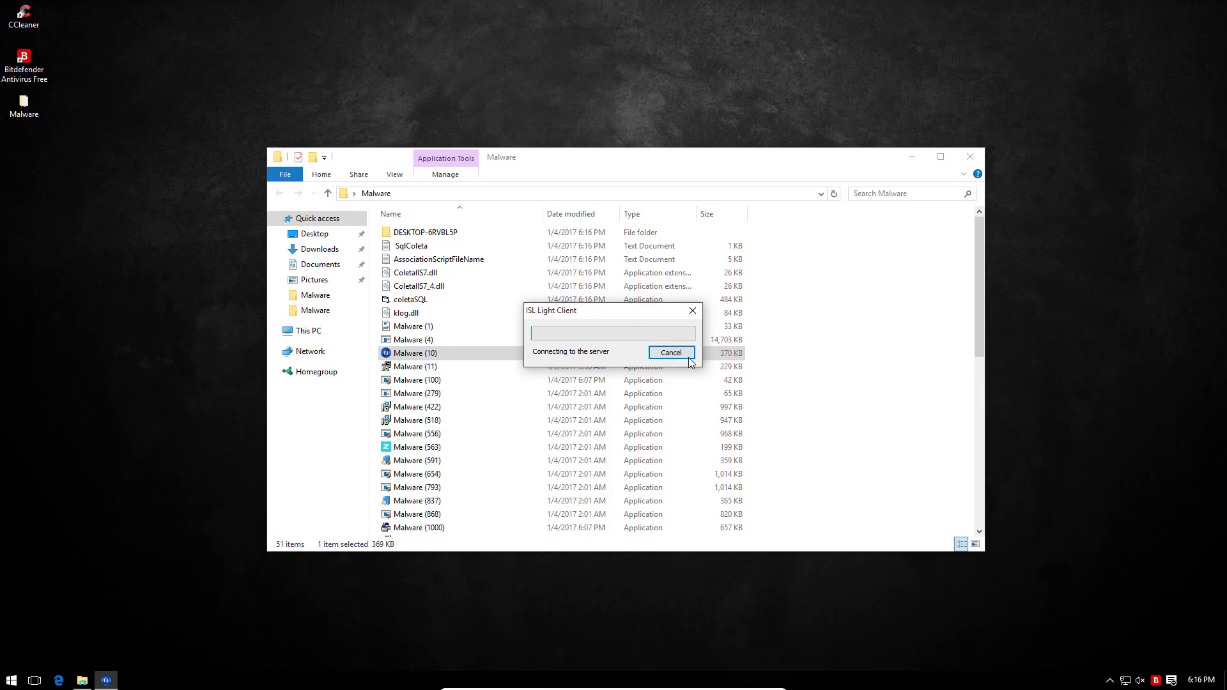
double_click(433, 370)
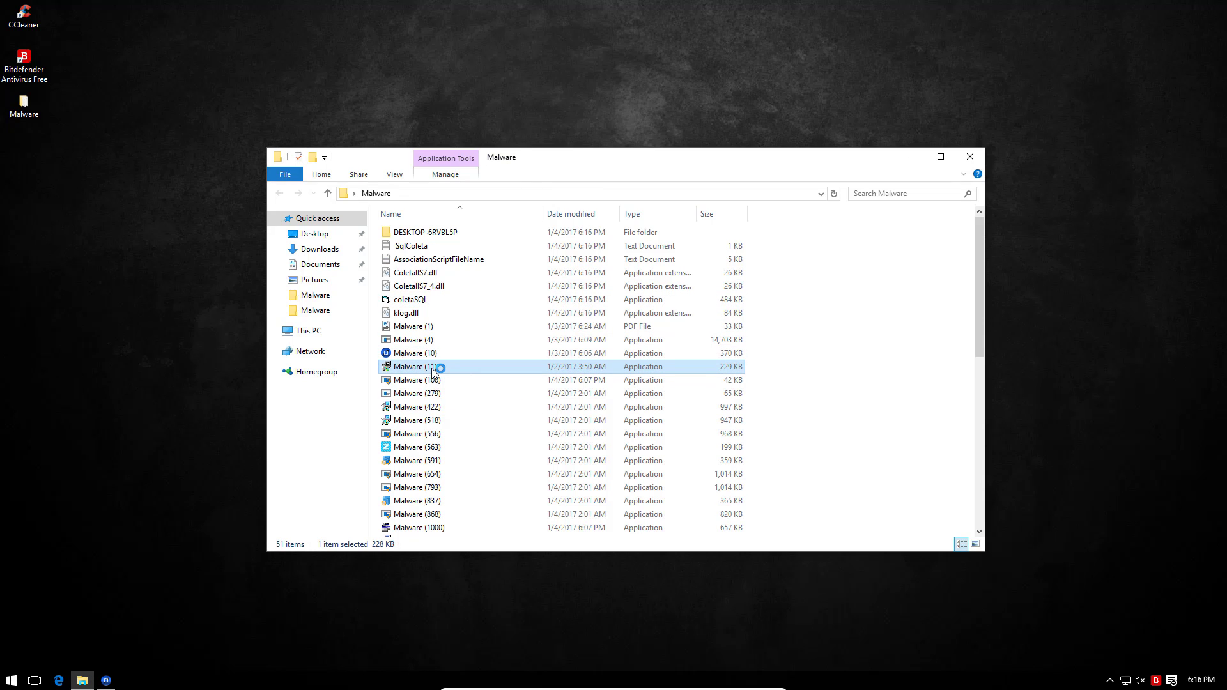
double_click(435, 395)
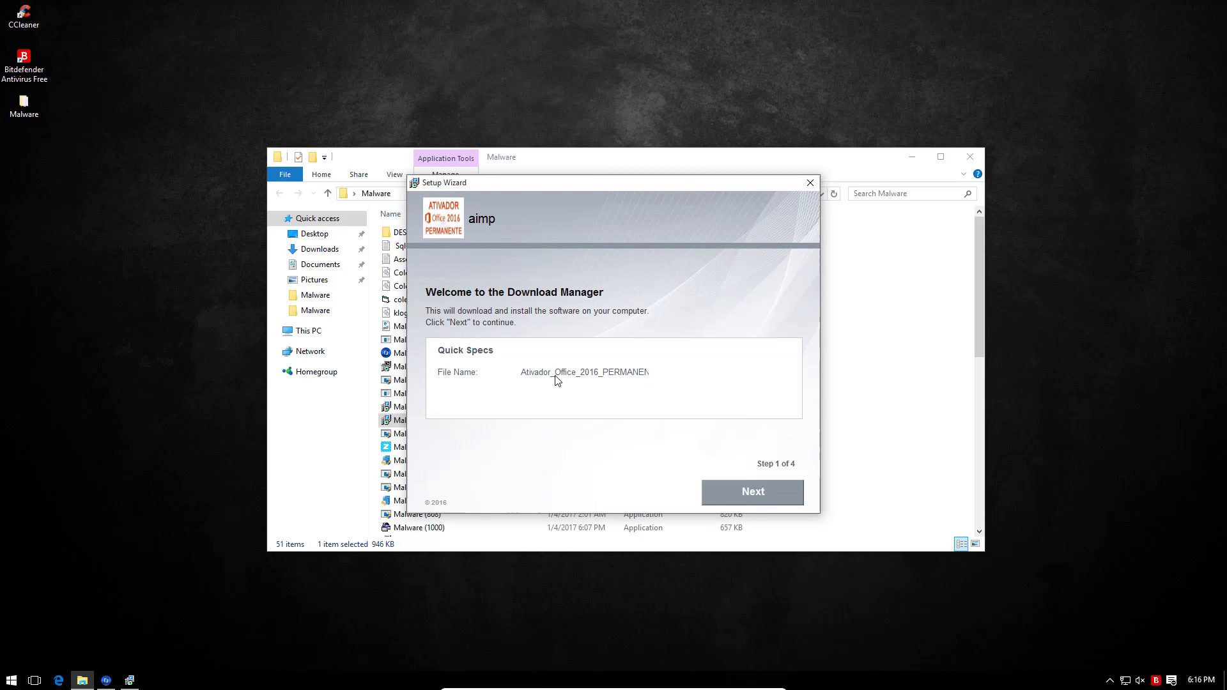
left_click_drag(746, 198, 792, 198)
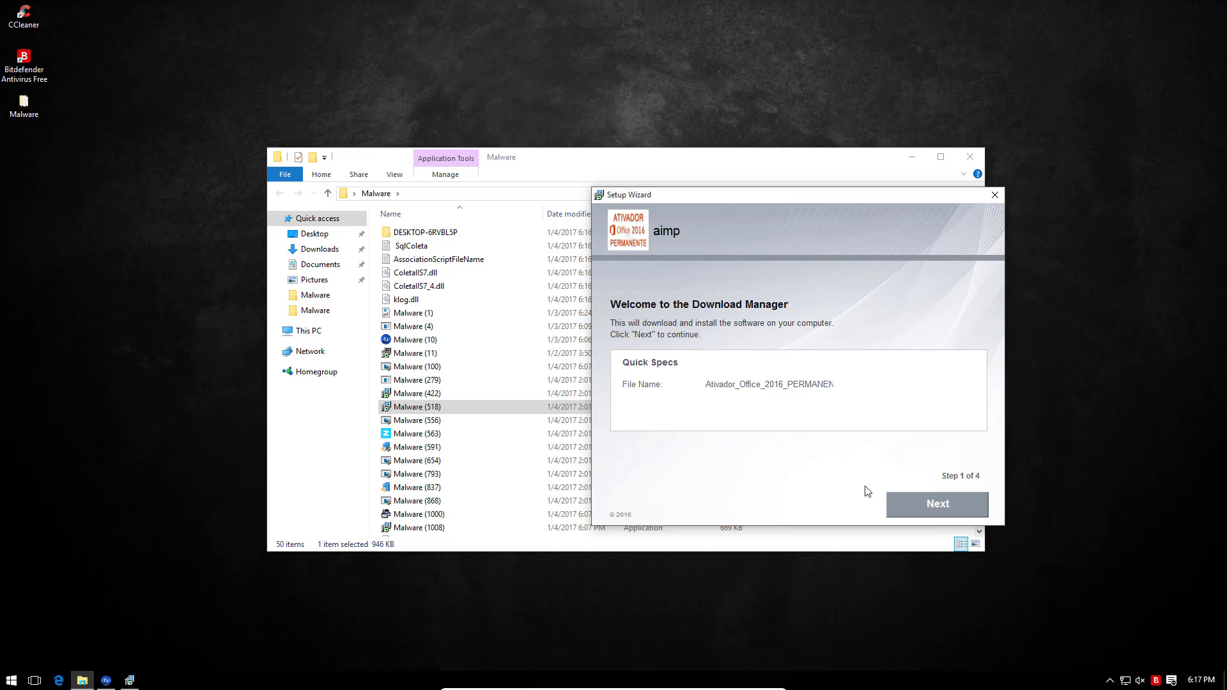
left_click(908, 504)
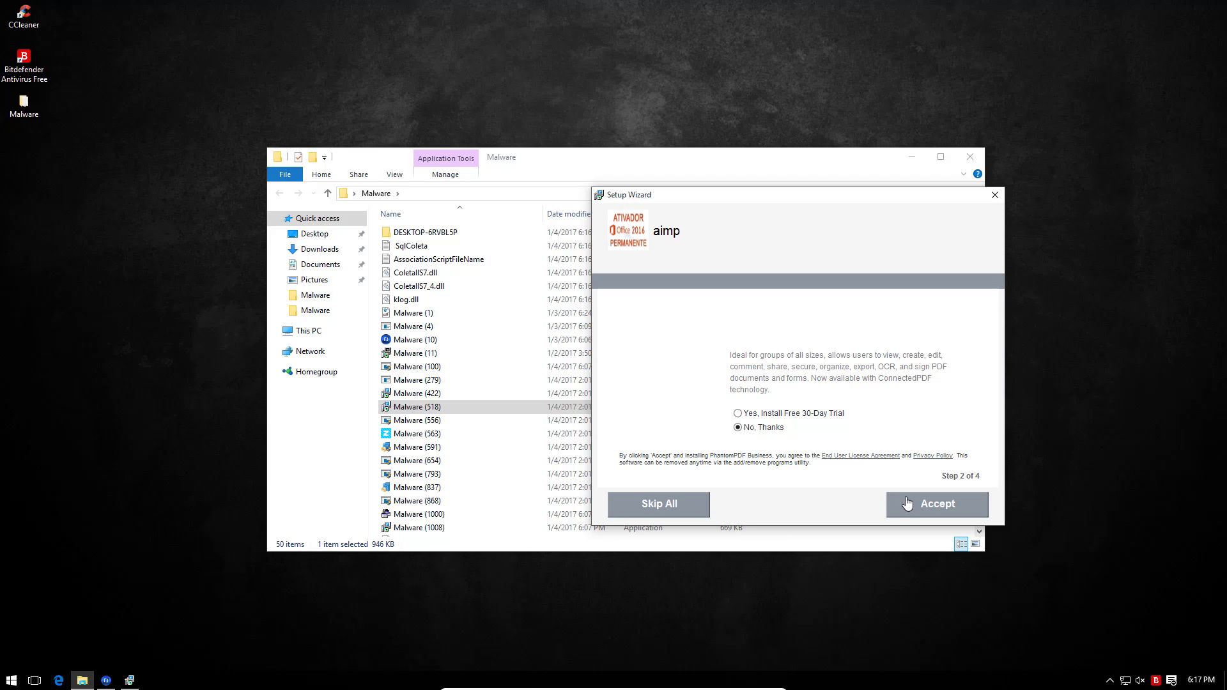
left_click(908, 504)
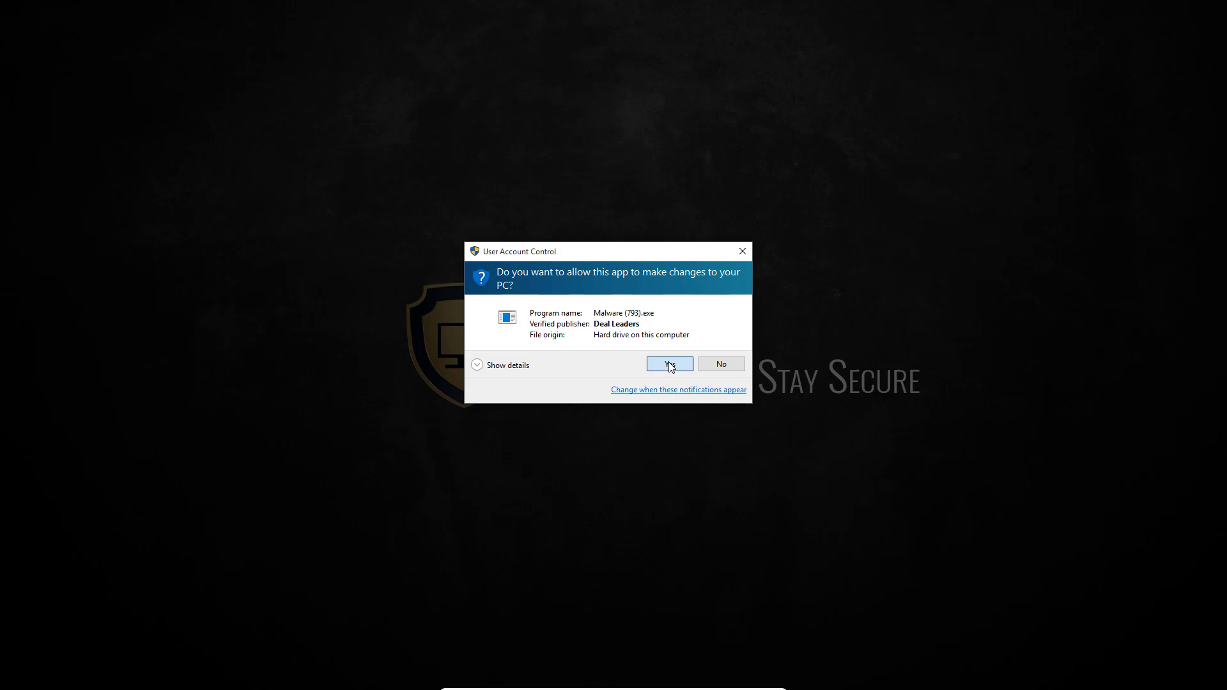
Allow Malware (793), run Malware (868) and (1008), and dismiss the can't-run message
left_click(666, 362)
double_click(472, 478)
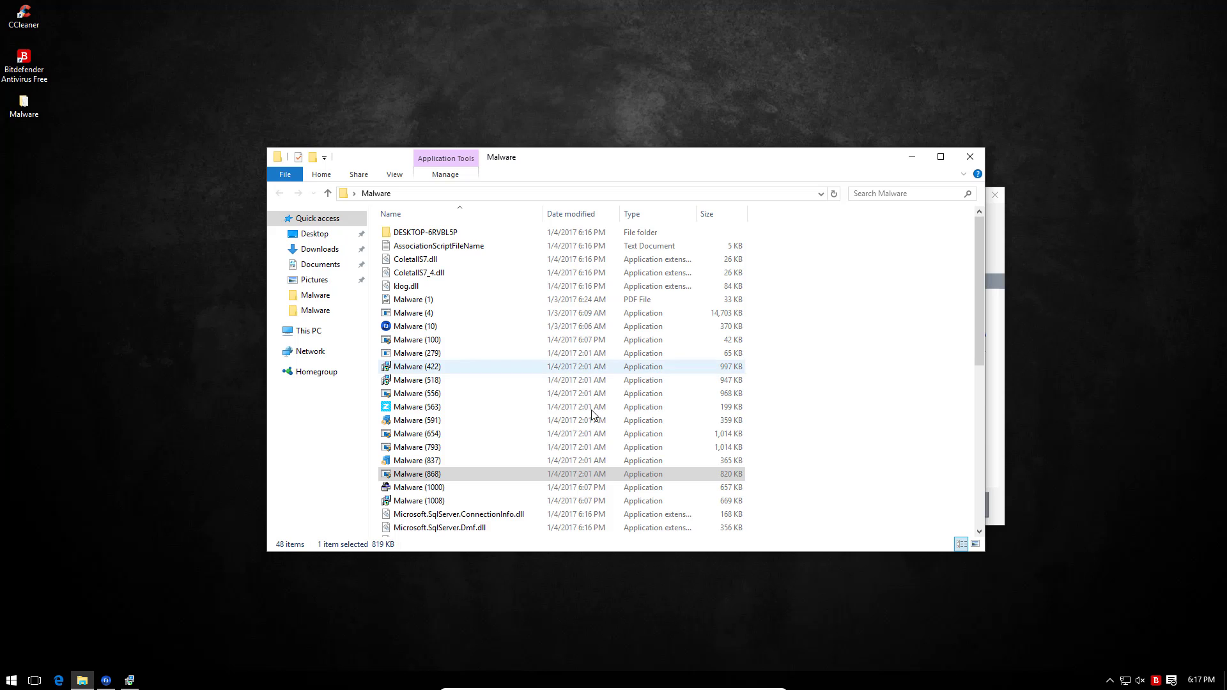
double_click(455, 501)
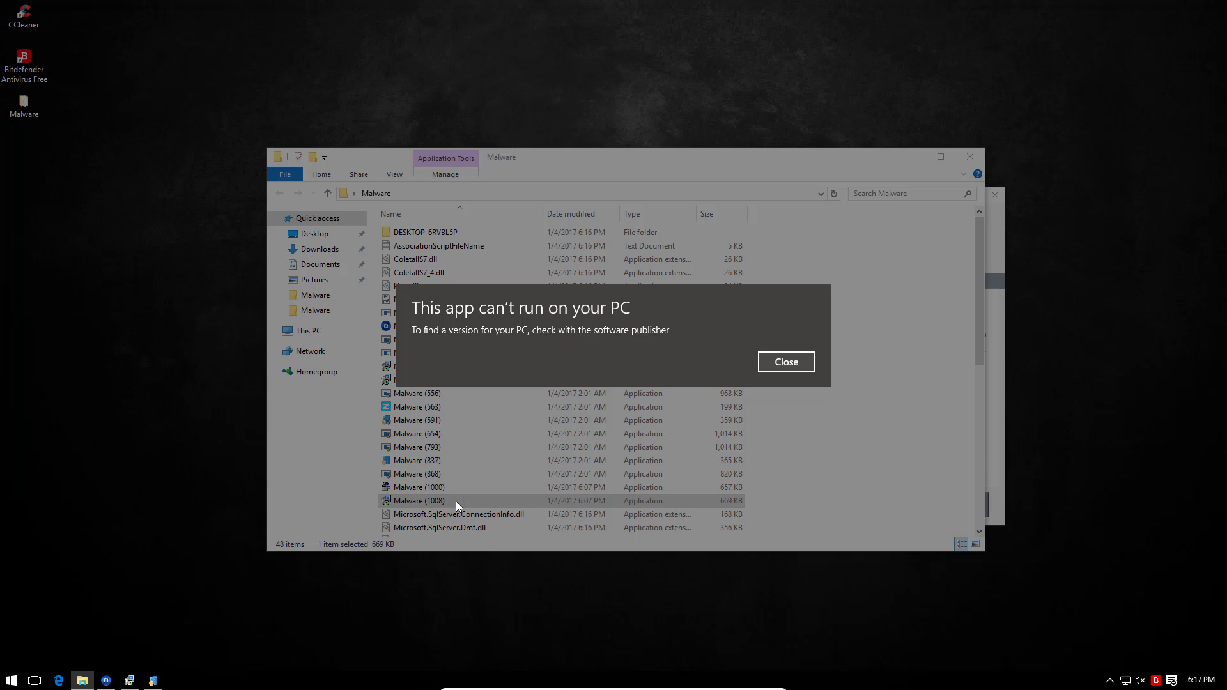
left_click(768, 363)
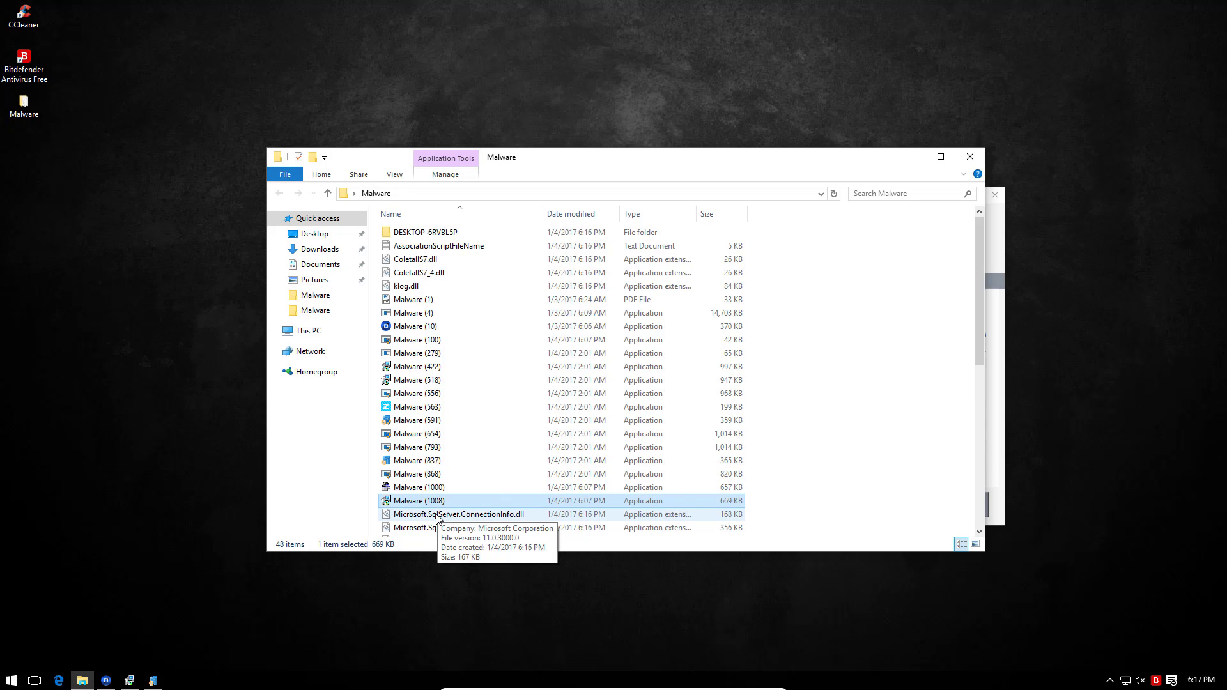
scroll(438, 519, "down", 4)
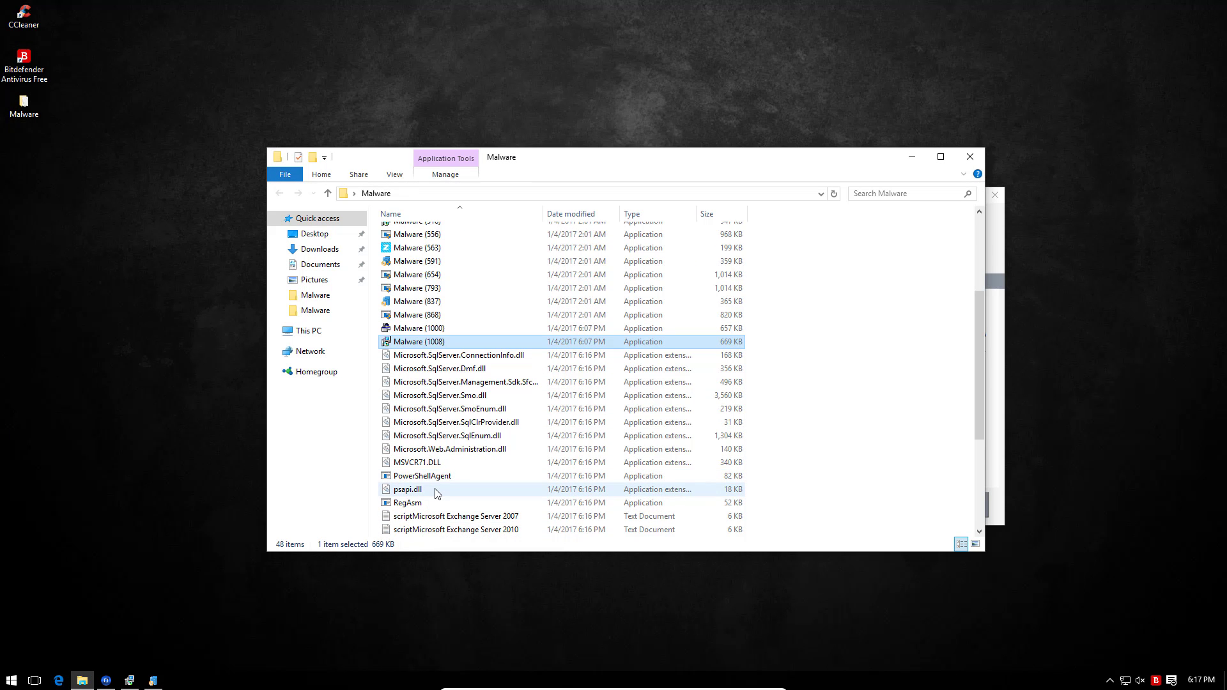
scroll(436, 493, "down", 3)
scroll(436, 493, "down", 2)
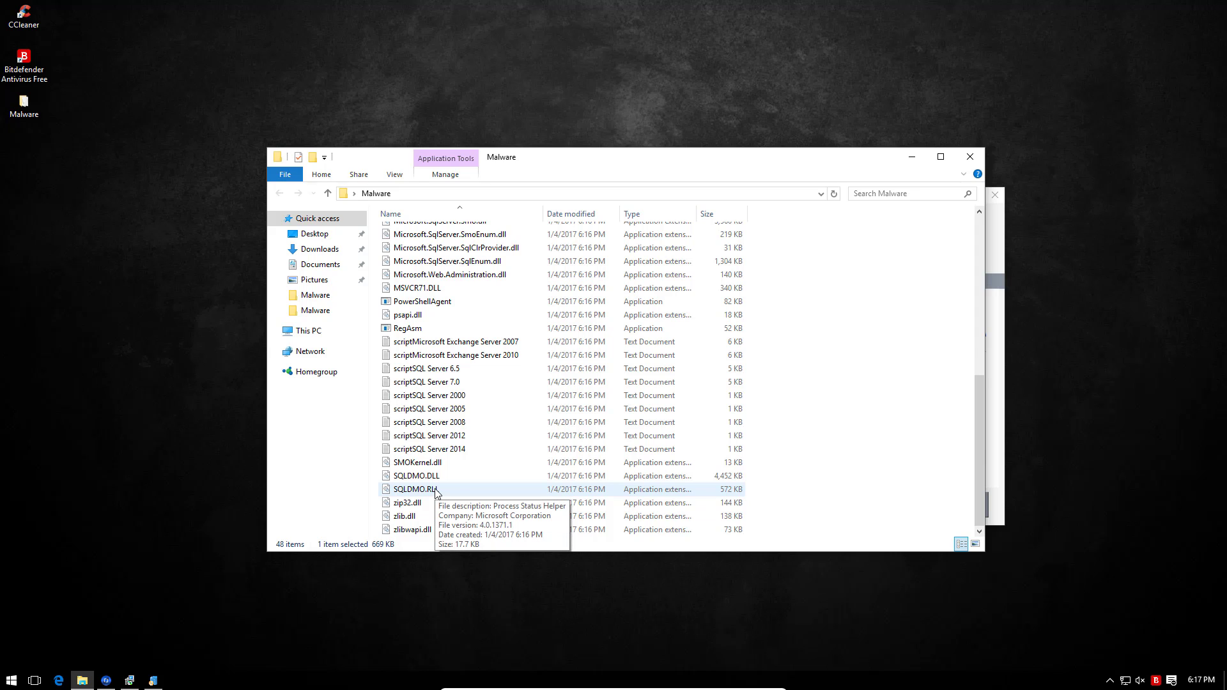
scroll(436, 493, "up", 7)
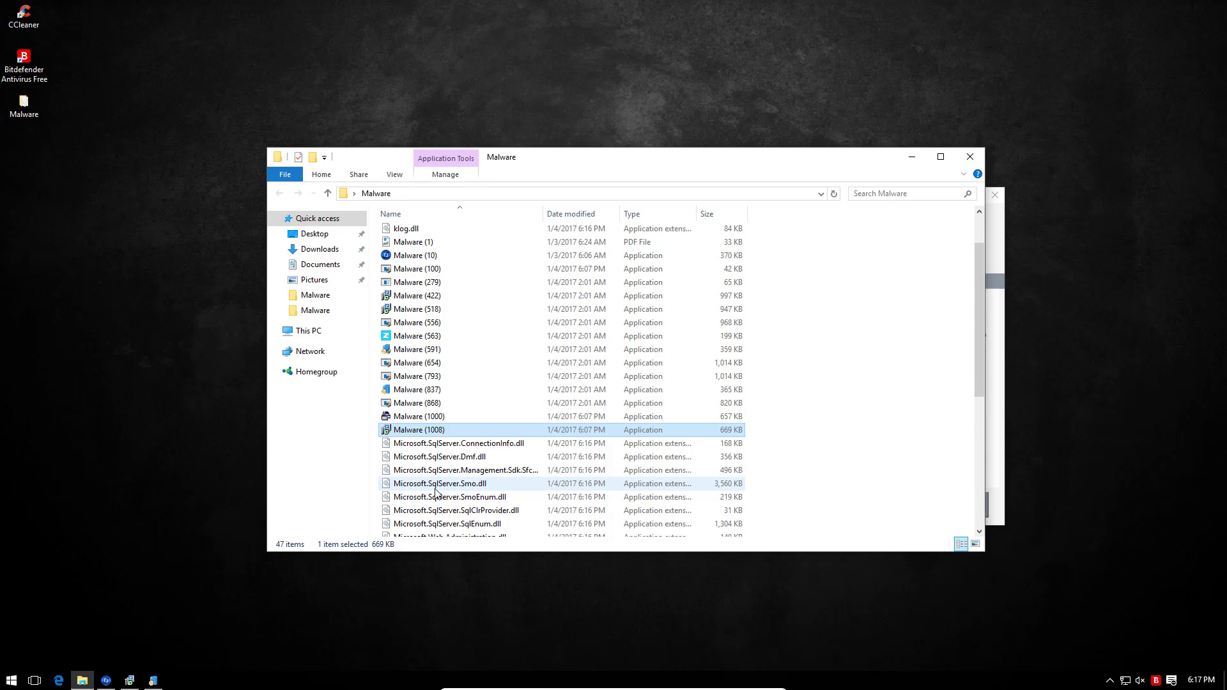
Launch and allow Malware (556) and (100), then launch Malware (837)
double_click(425, 323)
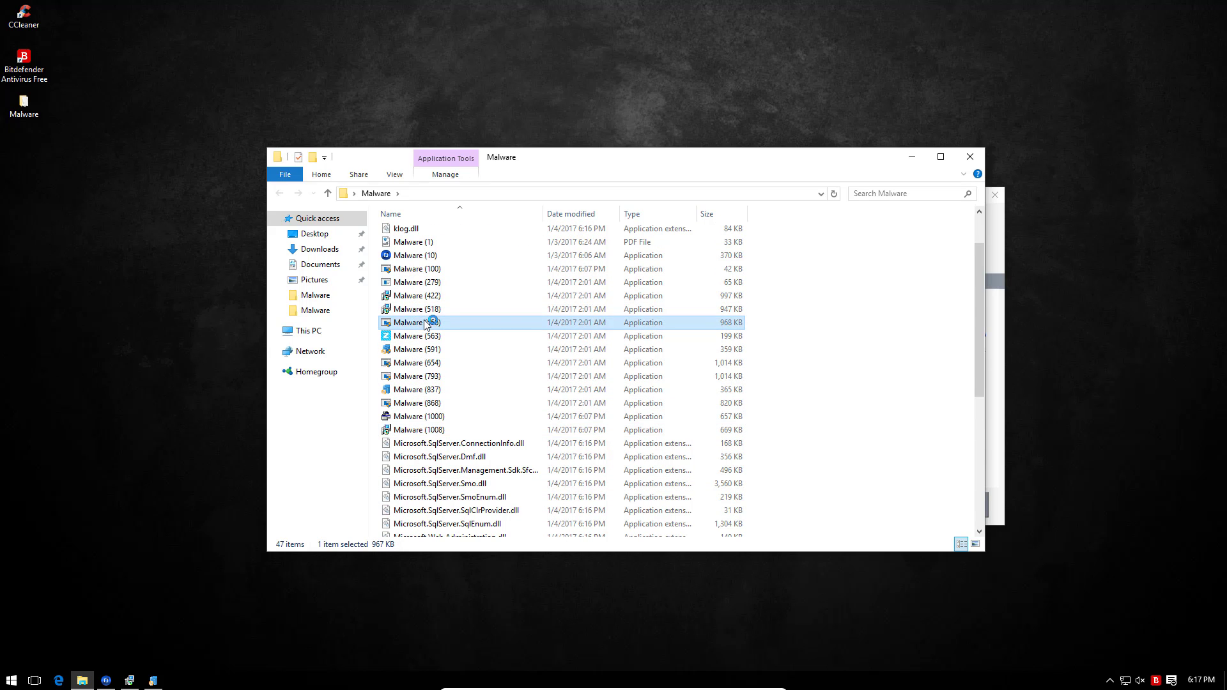
left_click(669, 362)
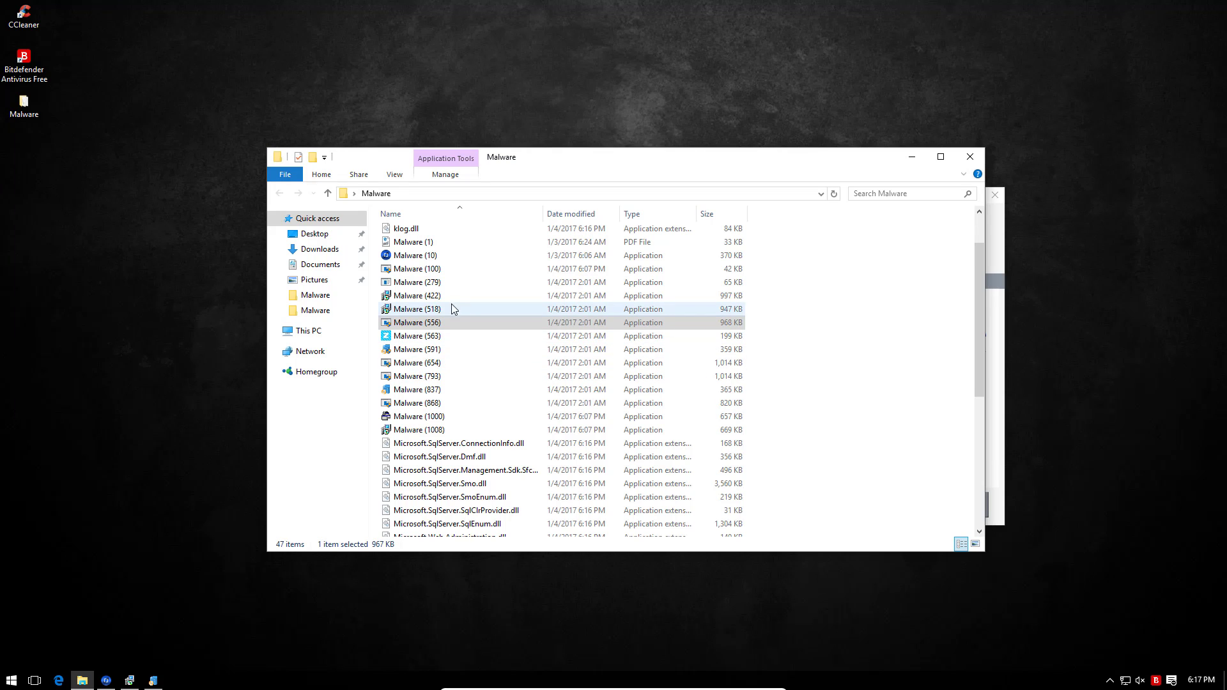
double_click(432, 269)
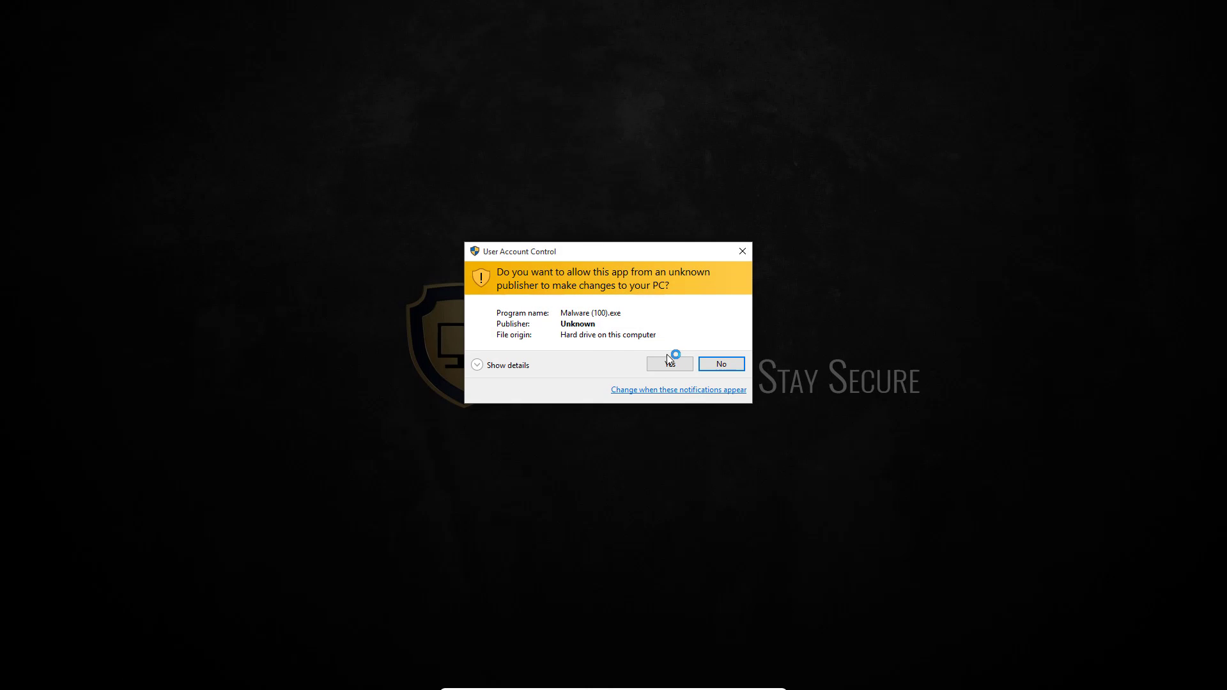
left_click(668, 360)
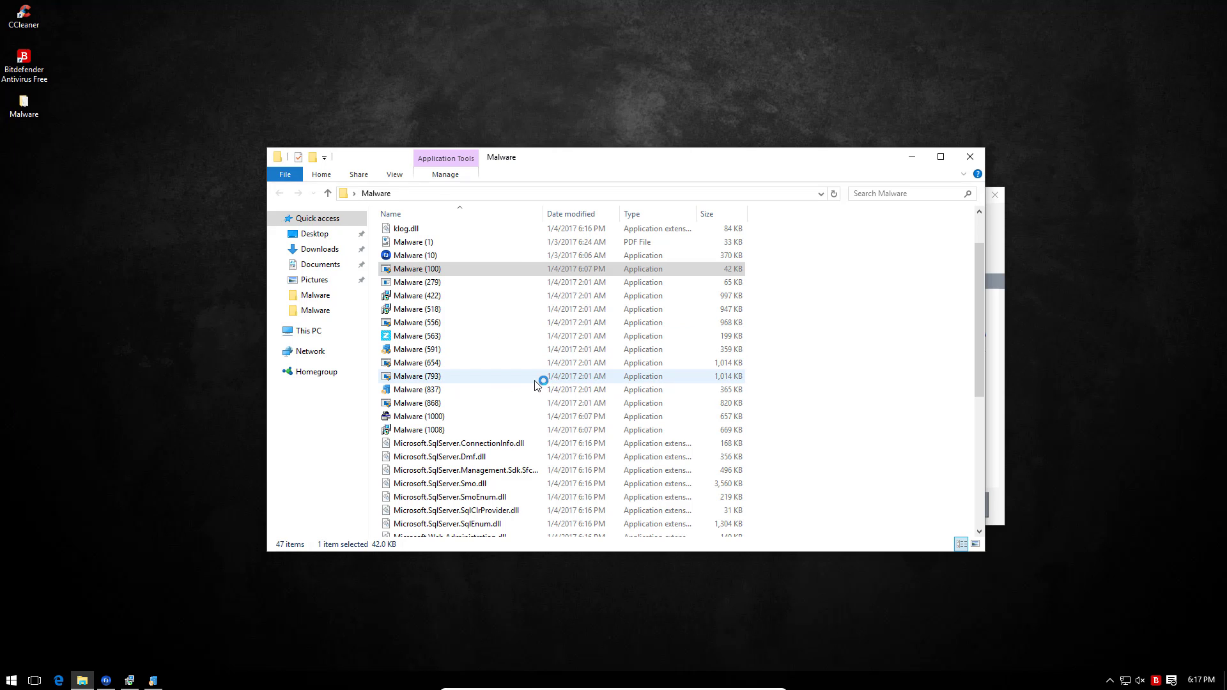
left_click(420, 391)
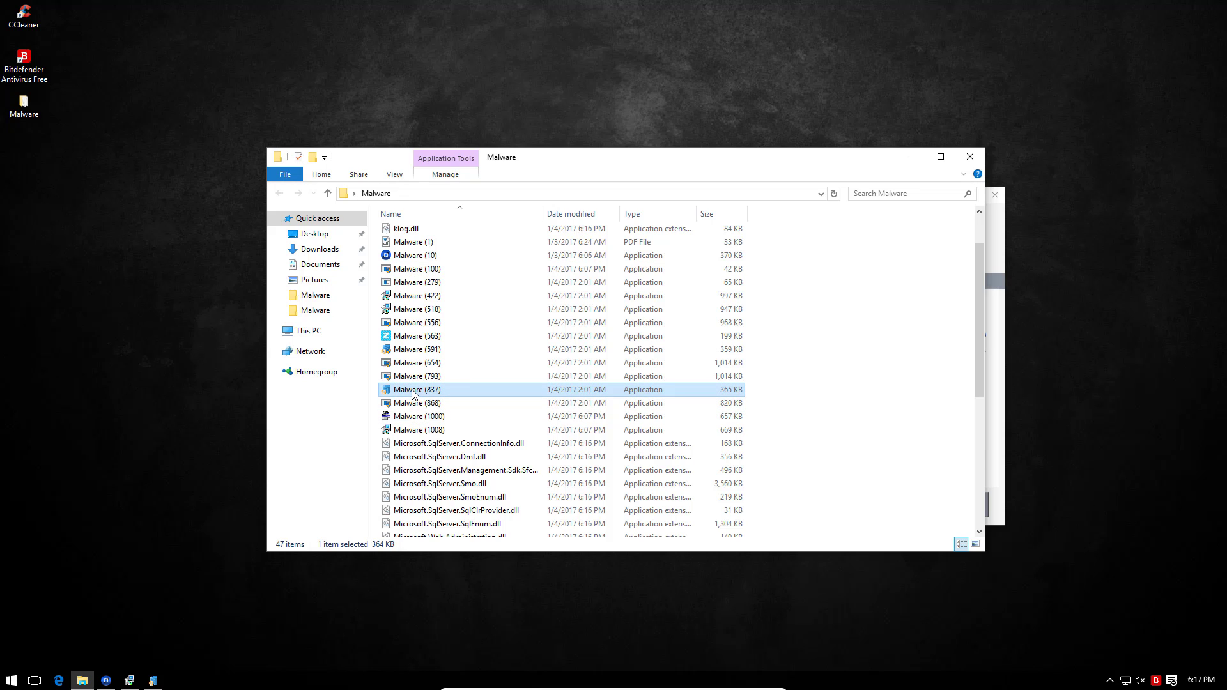
double_click(414, 390)
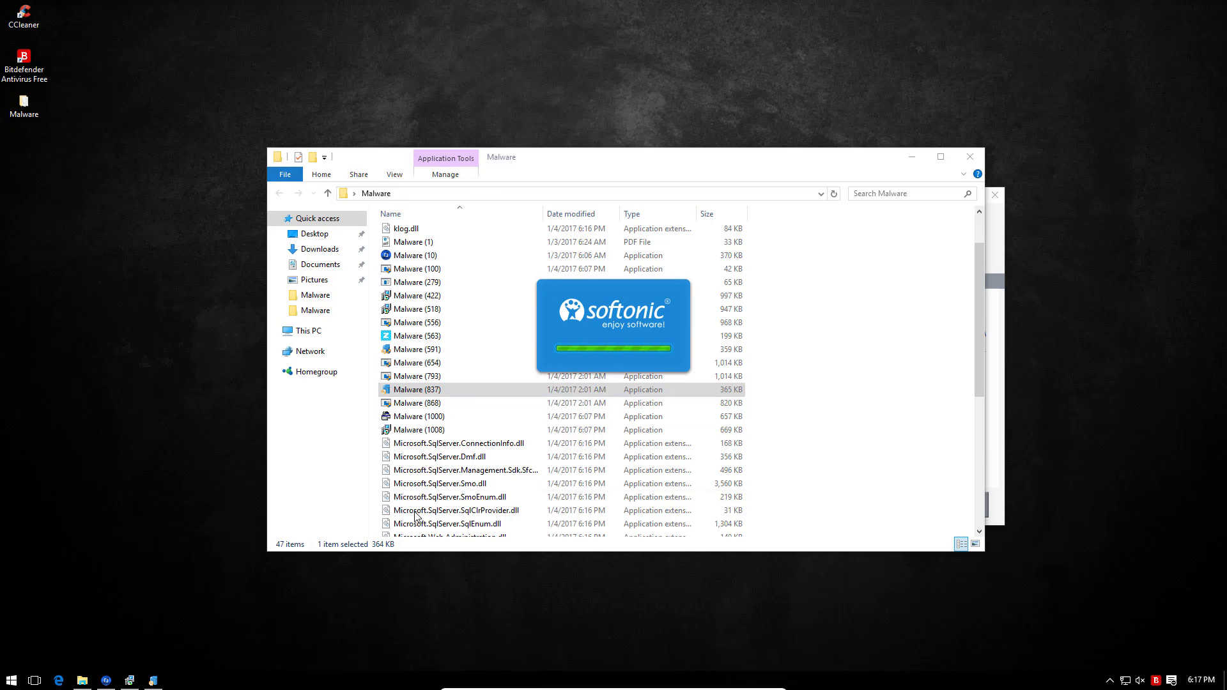
Close the installer from the taskbar, accept the certificate alert, and run Malware (1000)
right_click(154, 681)
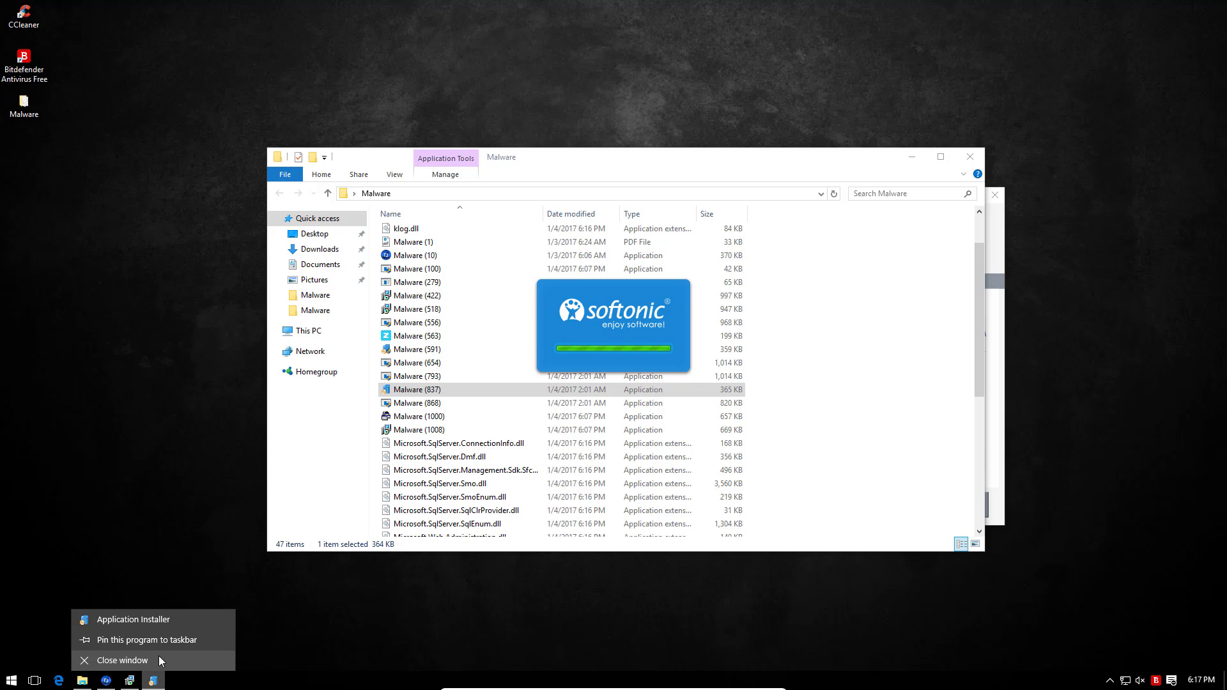
left_click(160, 660)
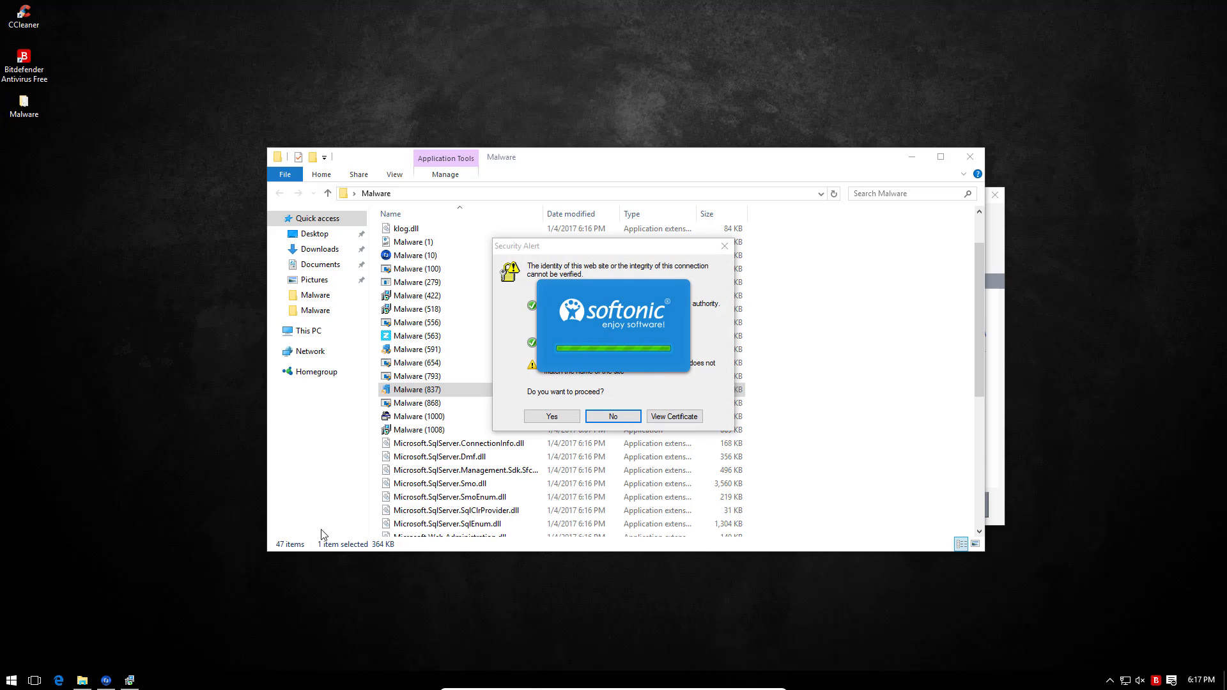
left_click(553, 416)
left_click(422, 417)
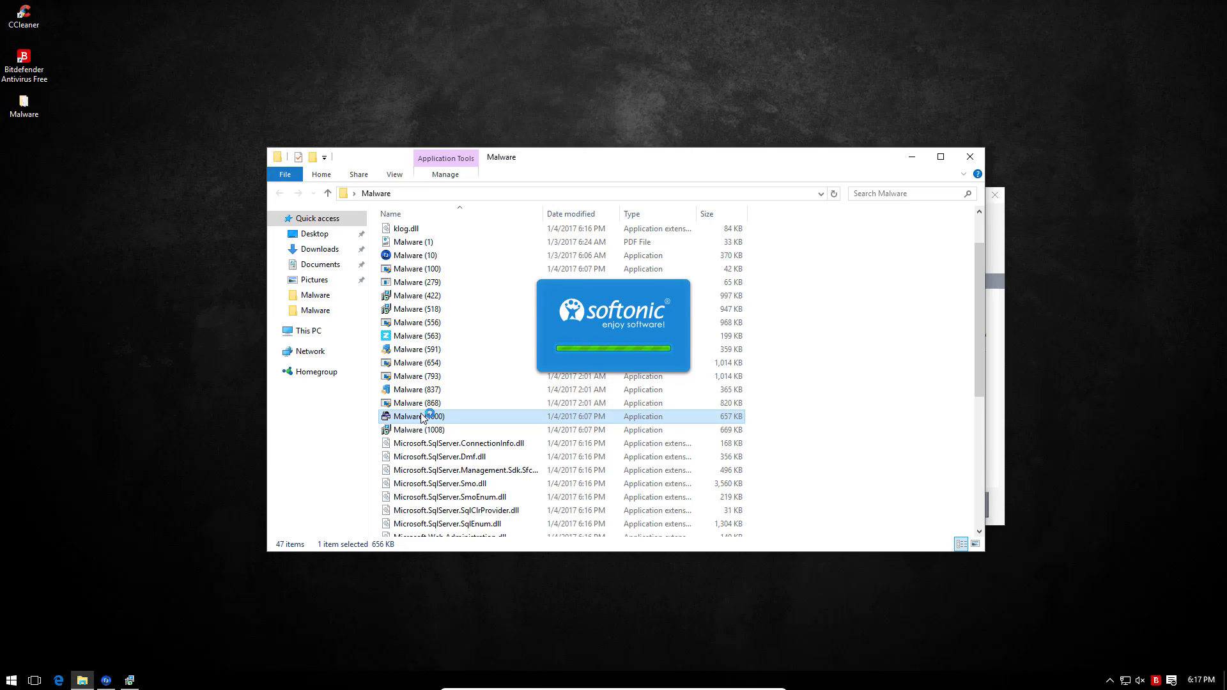
left_click(718, 378)
double_click(419, 430)
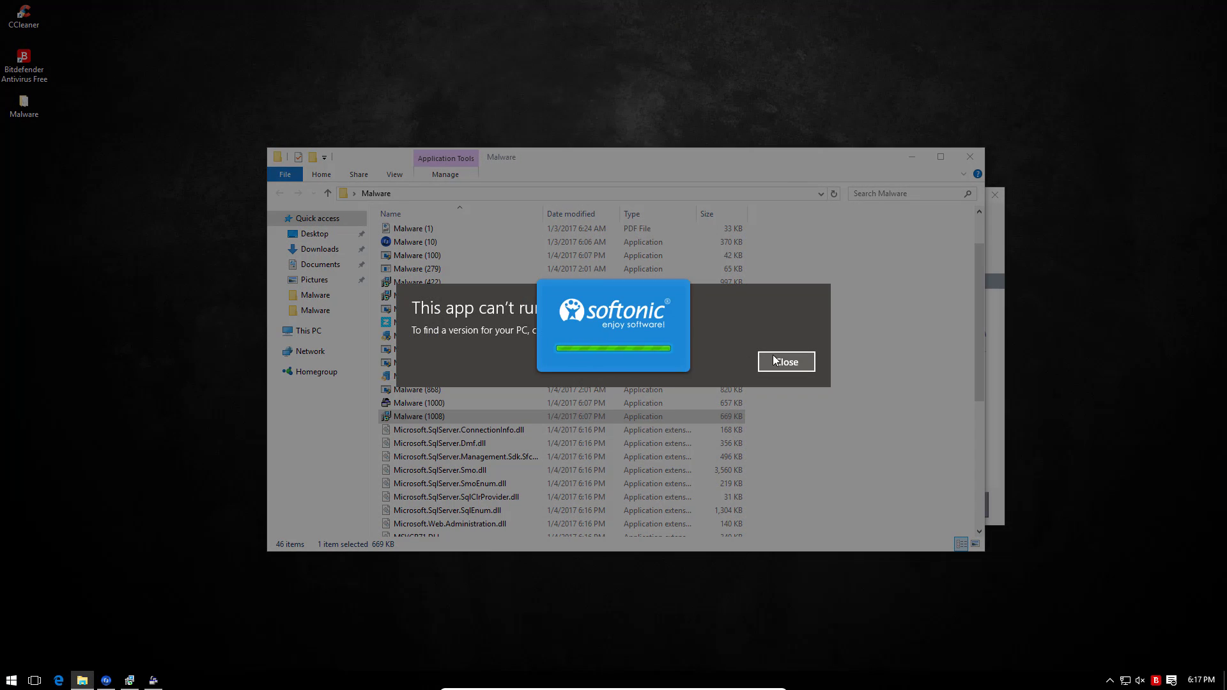
left_click(775, 361)
scroll(653, 486, "down", 6)
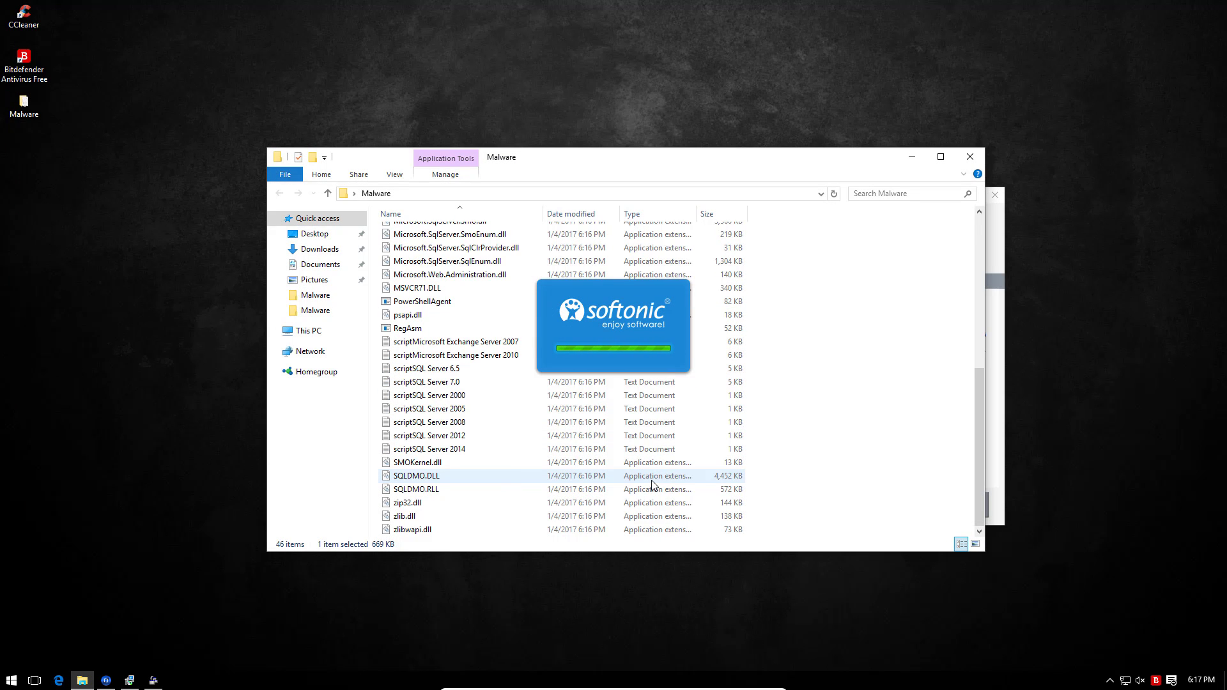
scroll(653, 486, "up", 6)
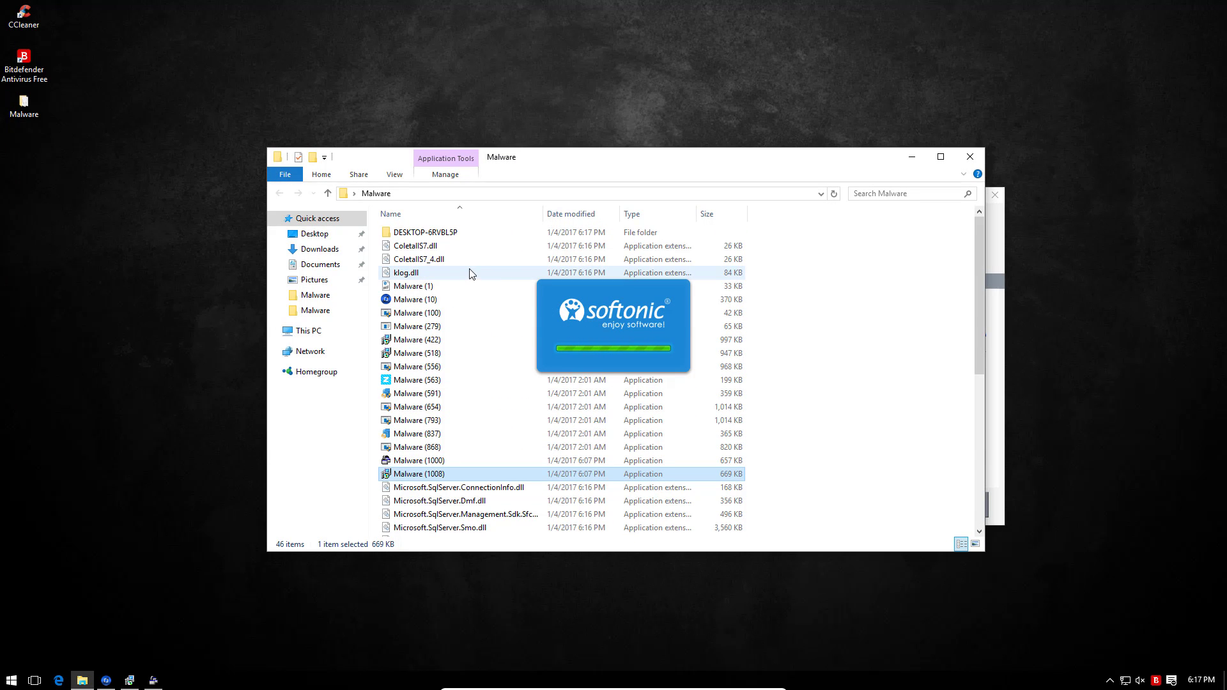
Close the Malware folder, dismiss the error, and close the Program Compatibility Assistant
left_click(970, 157)
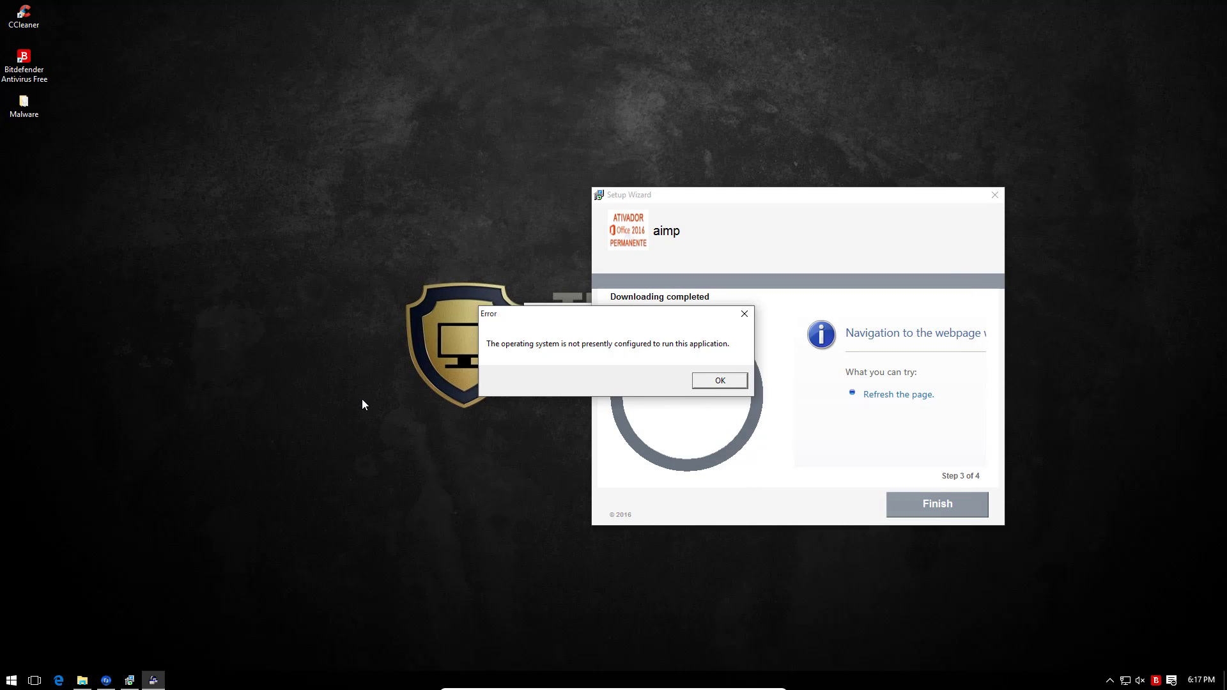
left_click(734, 384)
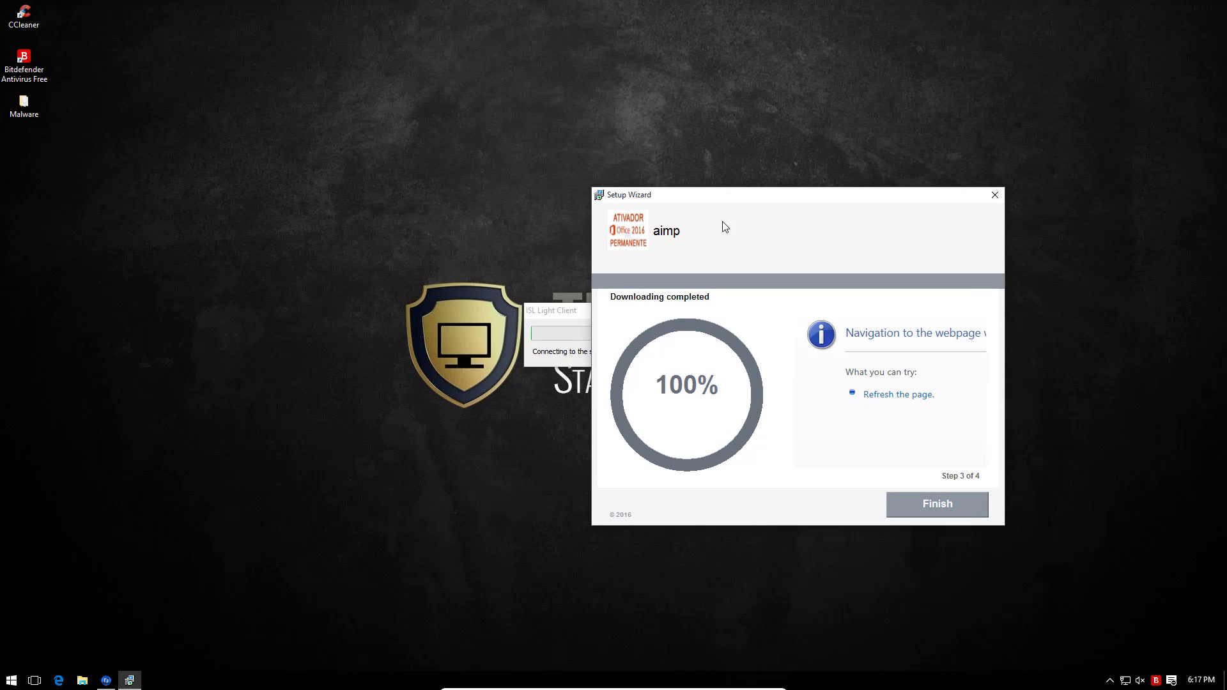
left_click_drag(738, 203, 521, 200)
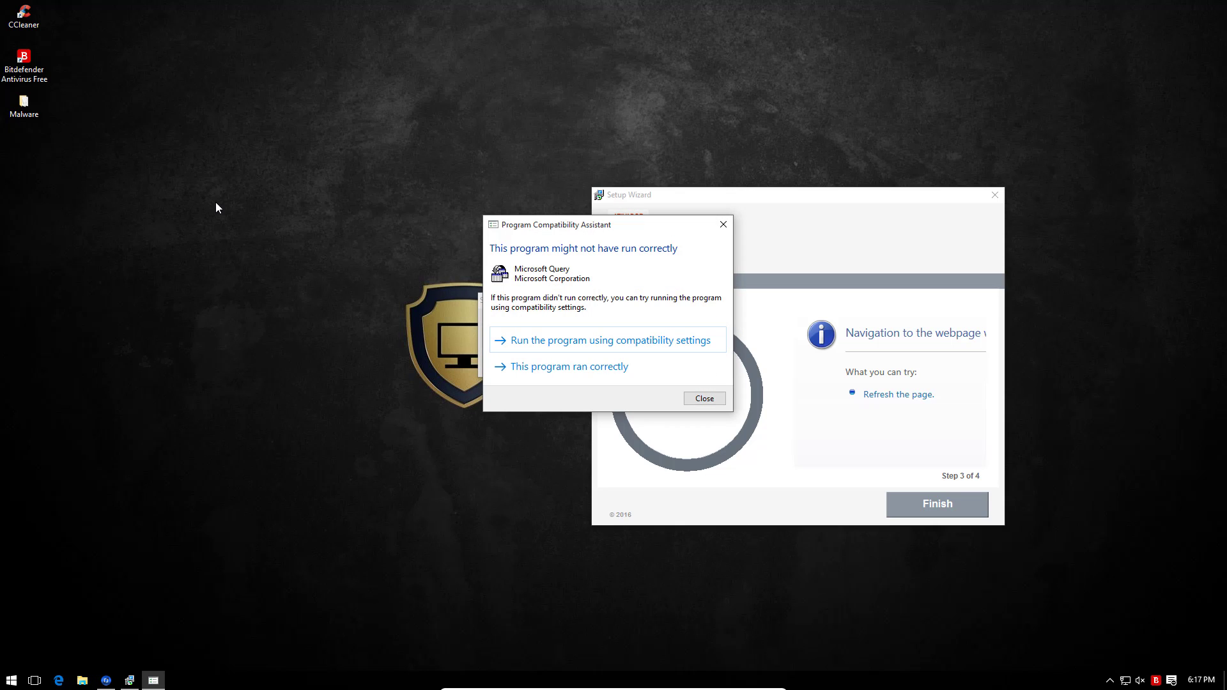
left_click_drag(612, 226, 465, 273)
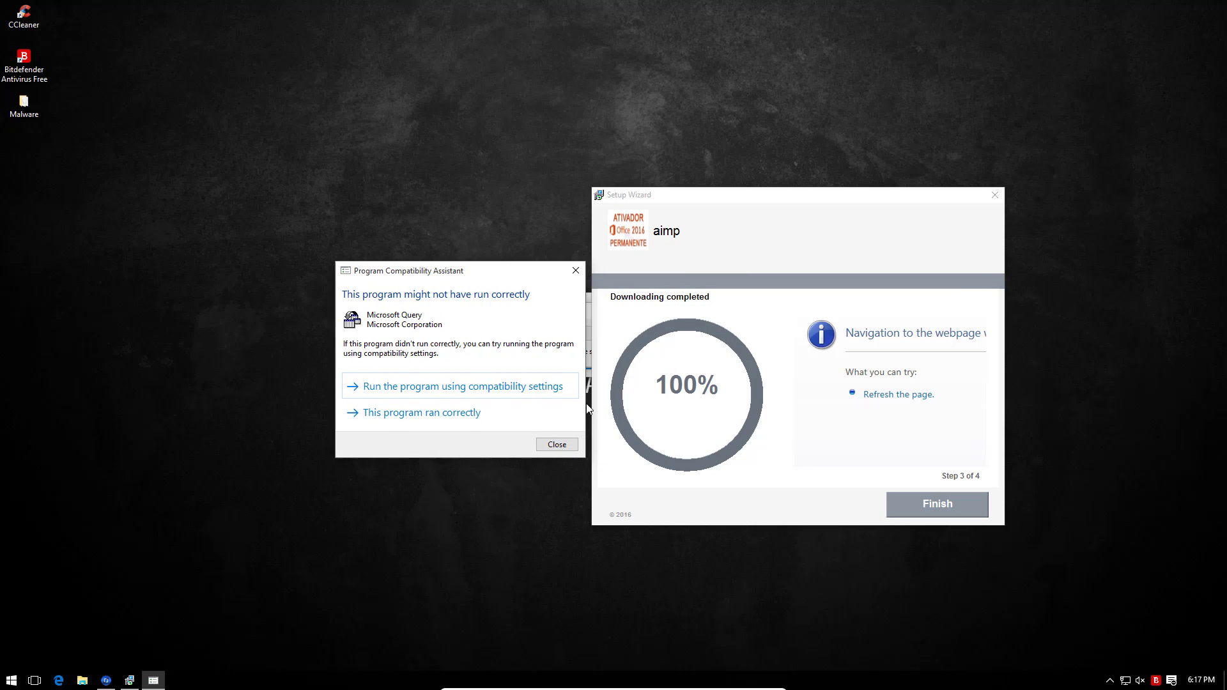
left_click(554, 445)
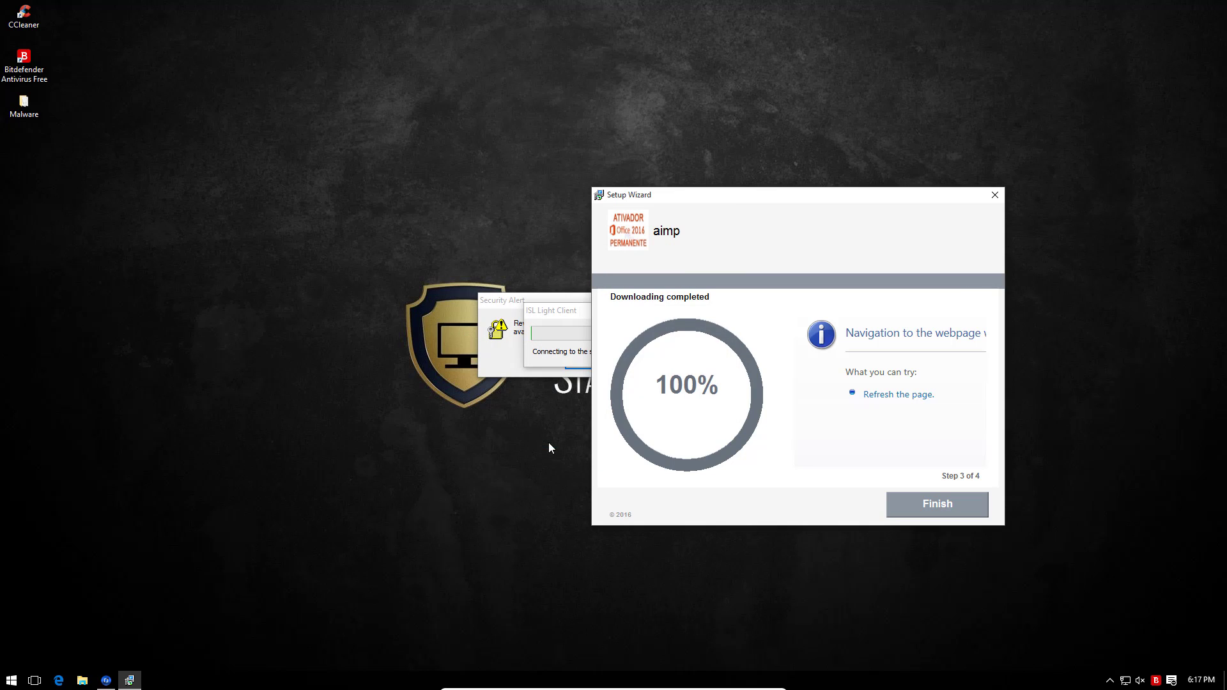
Bring ISL Light Client forward and accept both certificate revocation Security Alerts
left_click(545, 332)
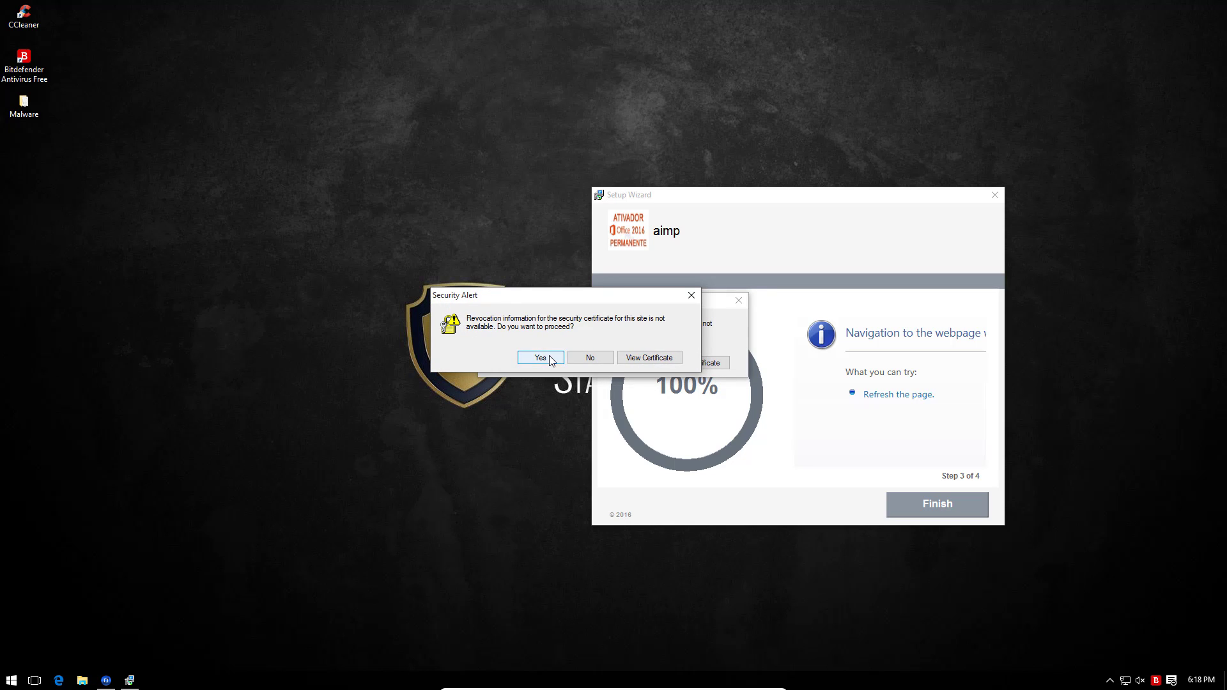
left_click(547, 357)
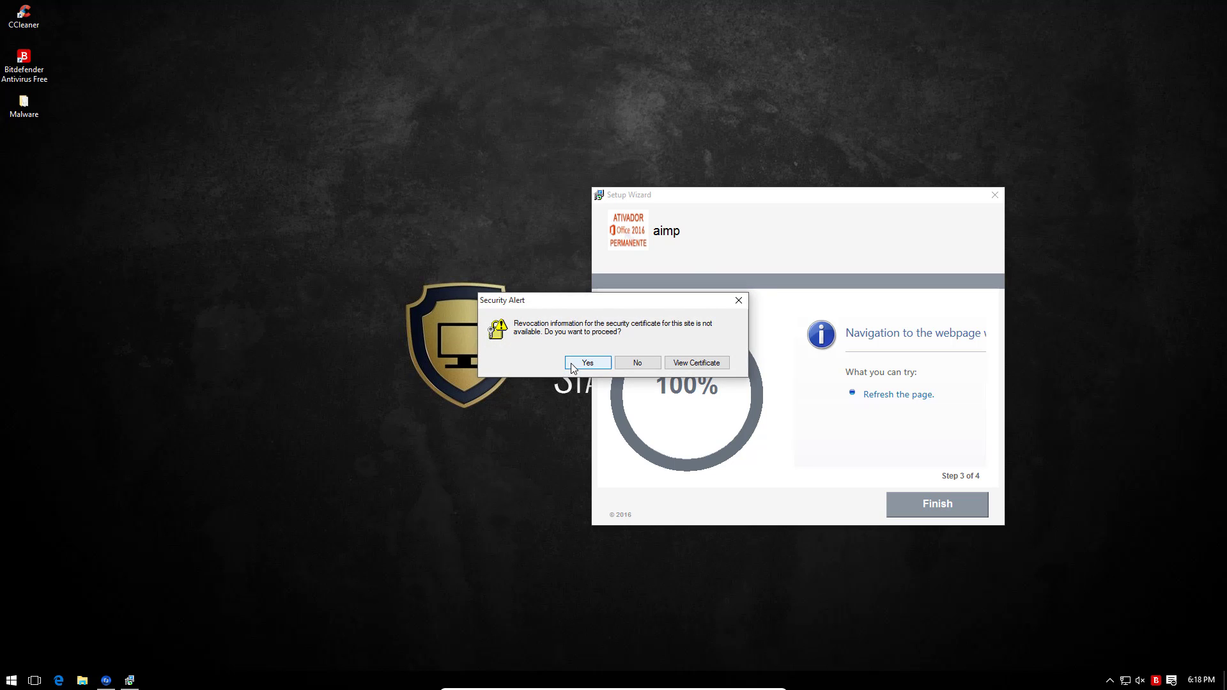
left_click(570, 363)
left_click_drag(614, 354, 576, 352)
left_click(615, 348)
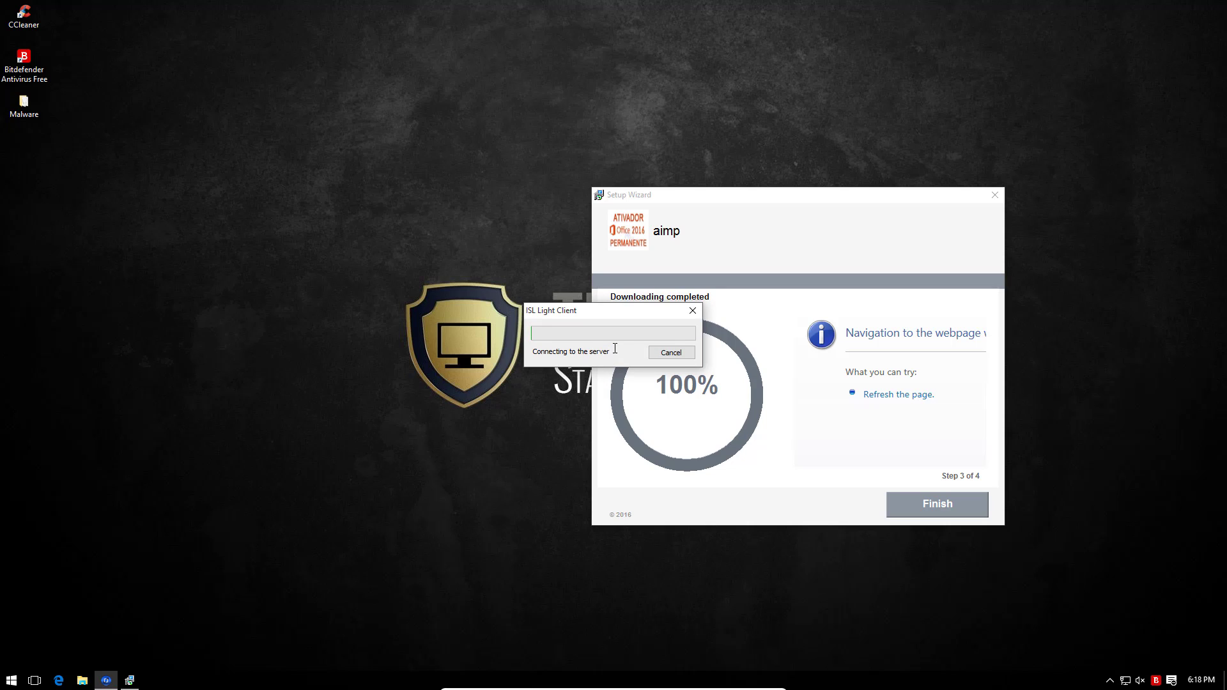
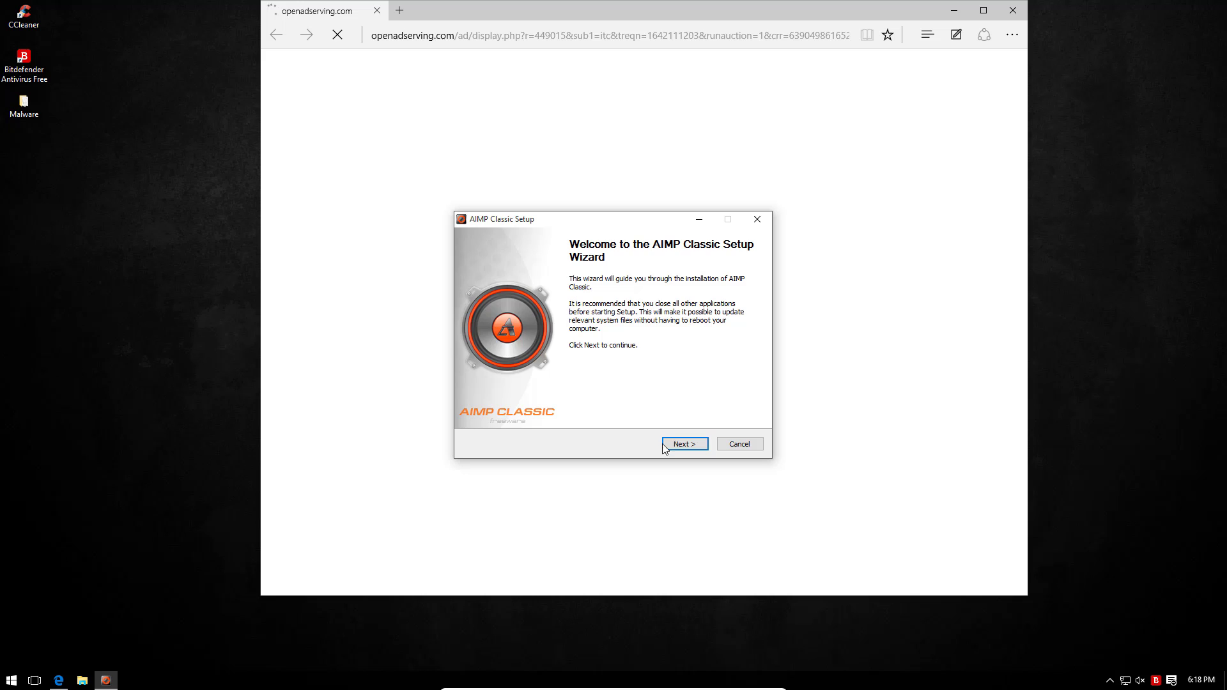
Install AIMP Classic, accepting the license and default components, folder and start menu settings
left_click(683, 444)
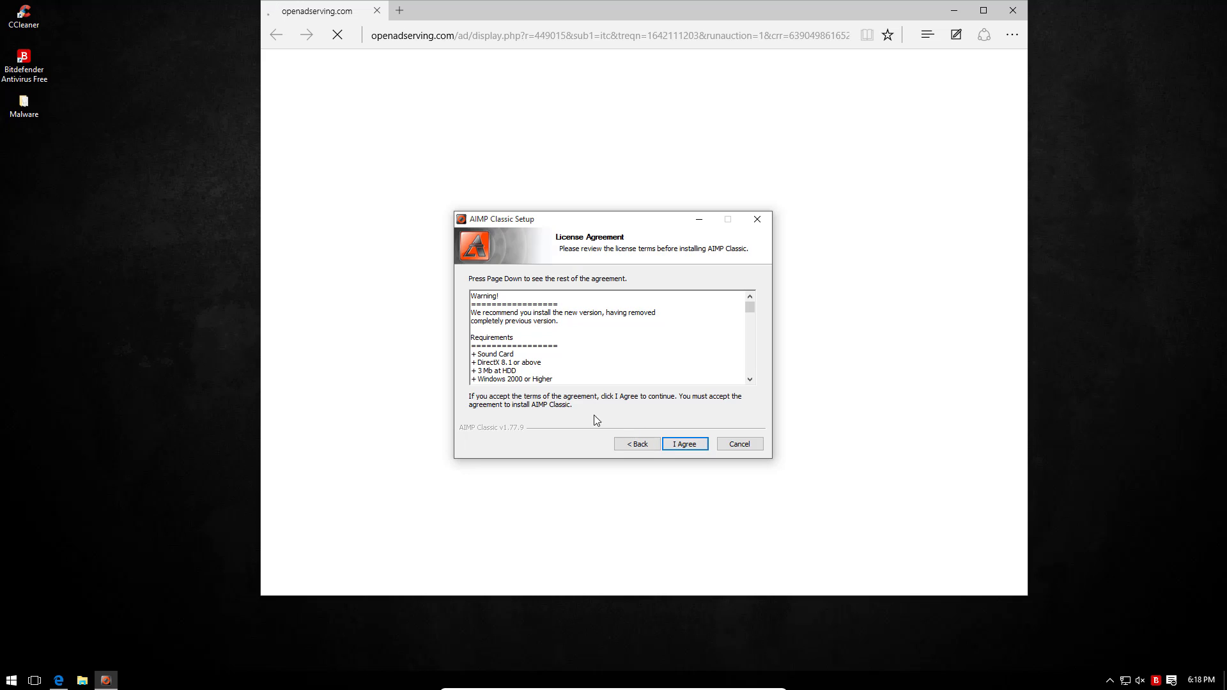
left_click(681, 444)
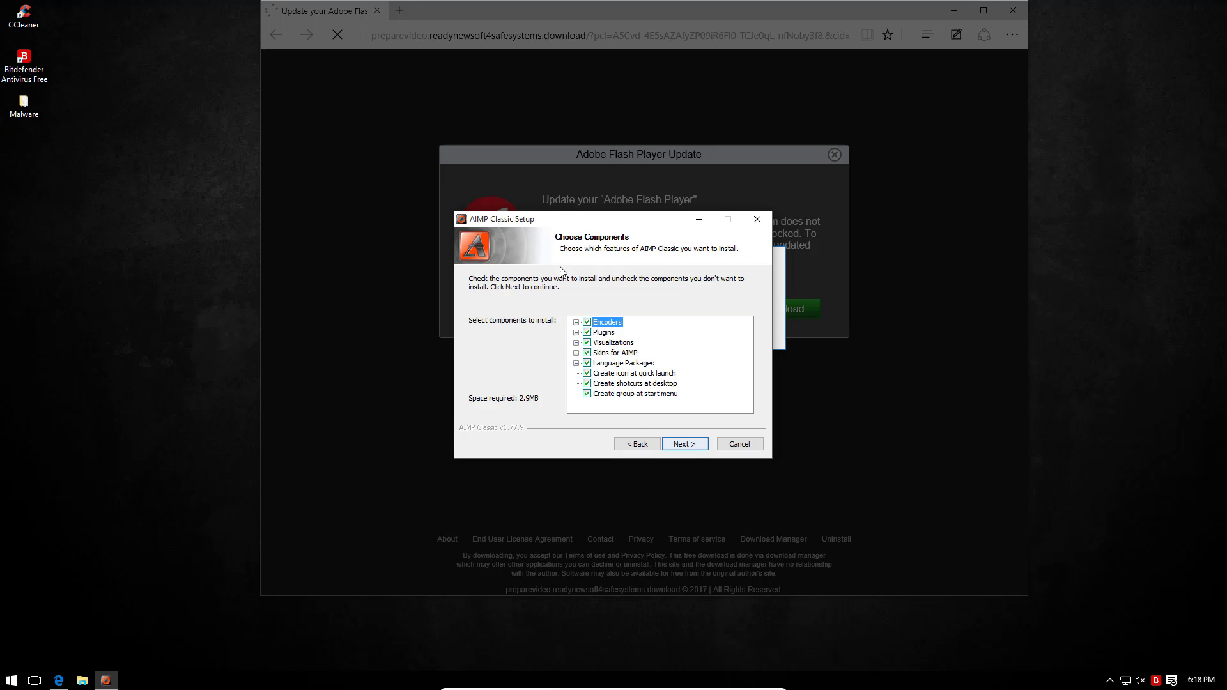
left_click(681, 444)
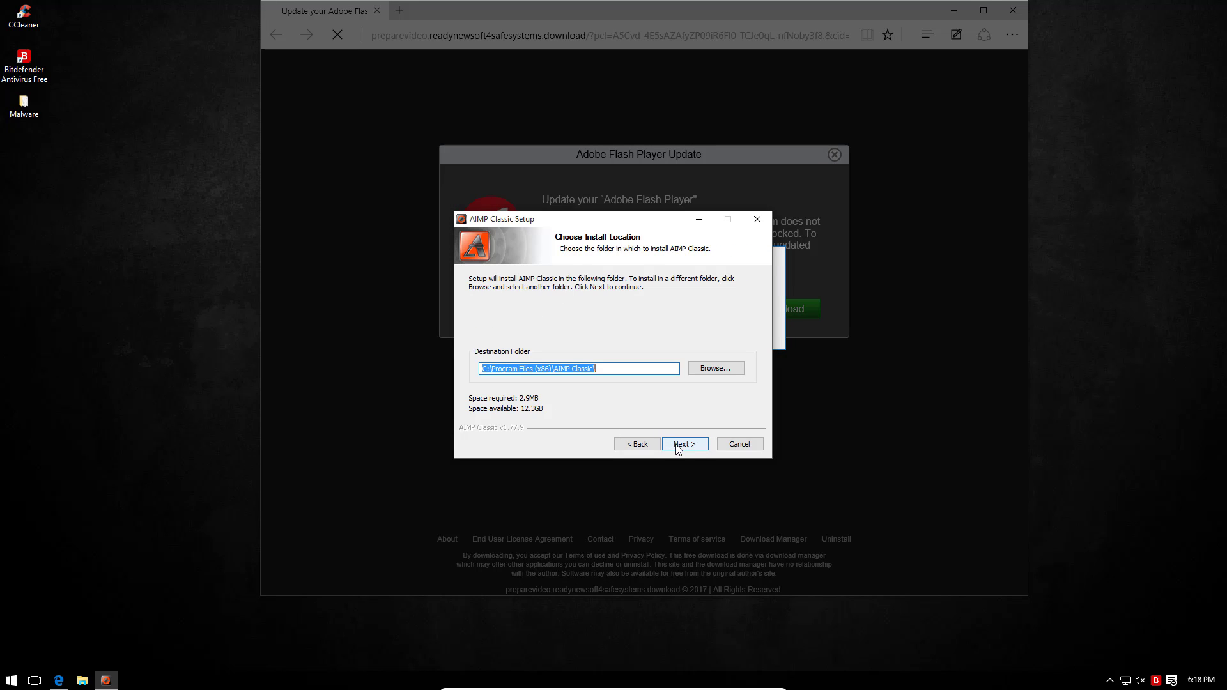
left_click(698, 442)
left_click(698, 442)
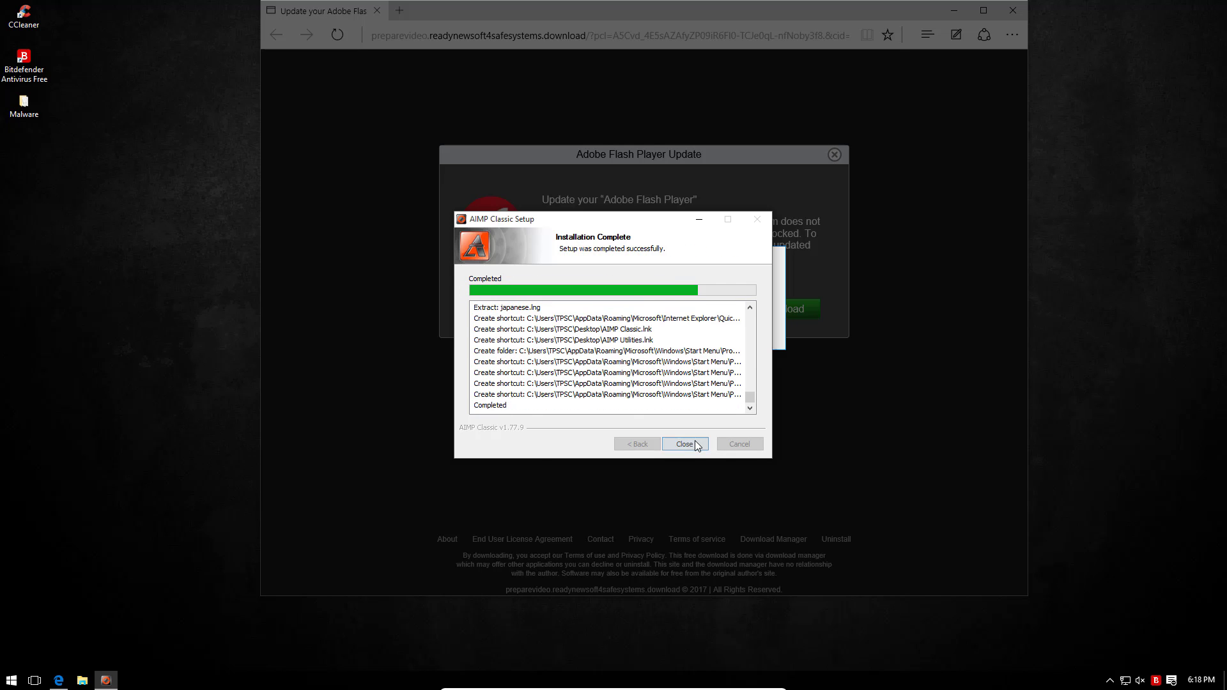
Close the AIMP installer and trigger the fake Flash Player download so Bitdefender blocks the page
left_click(696, 443)
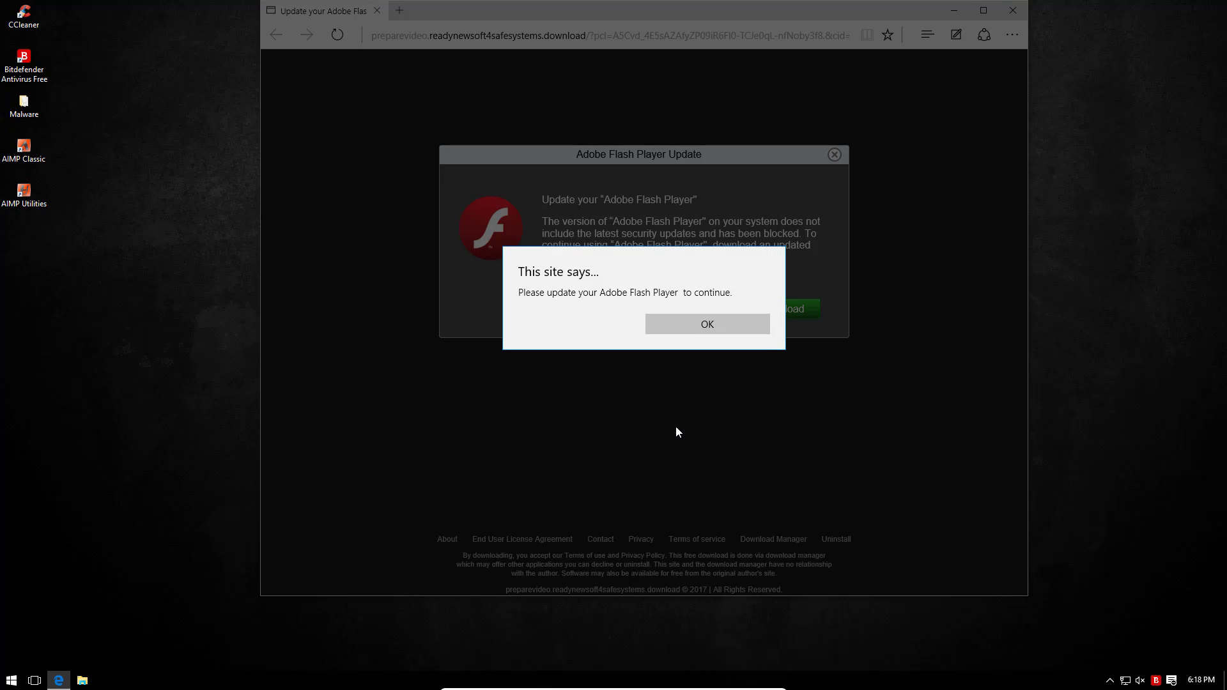
left_click(690, 325)
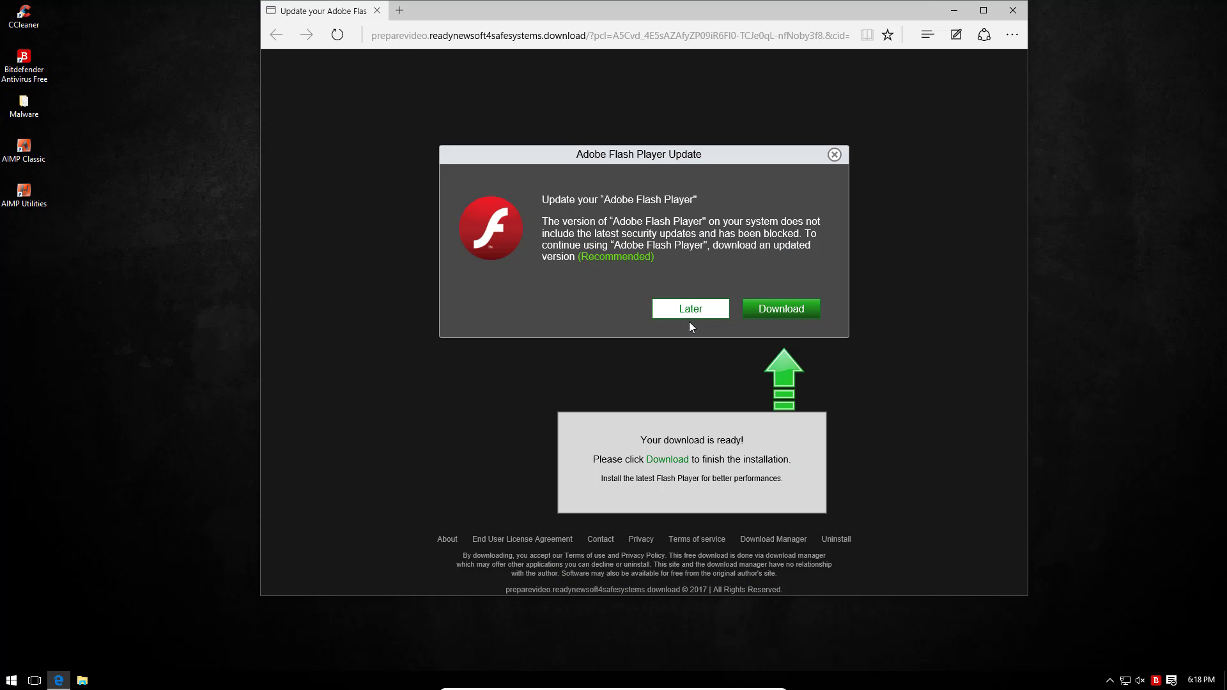
left_click(783, 310)
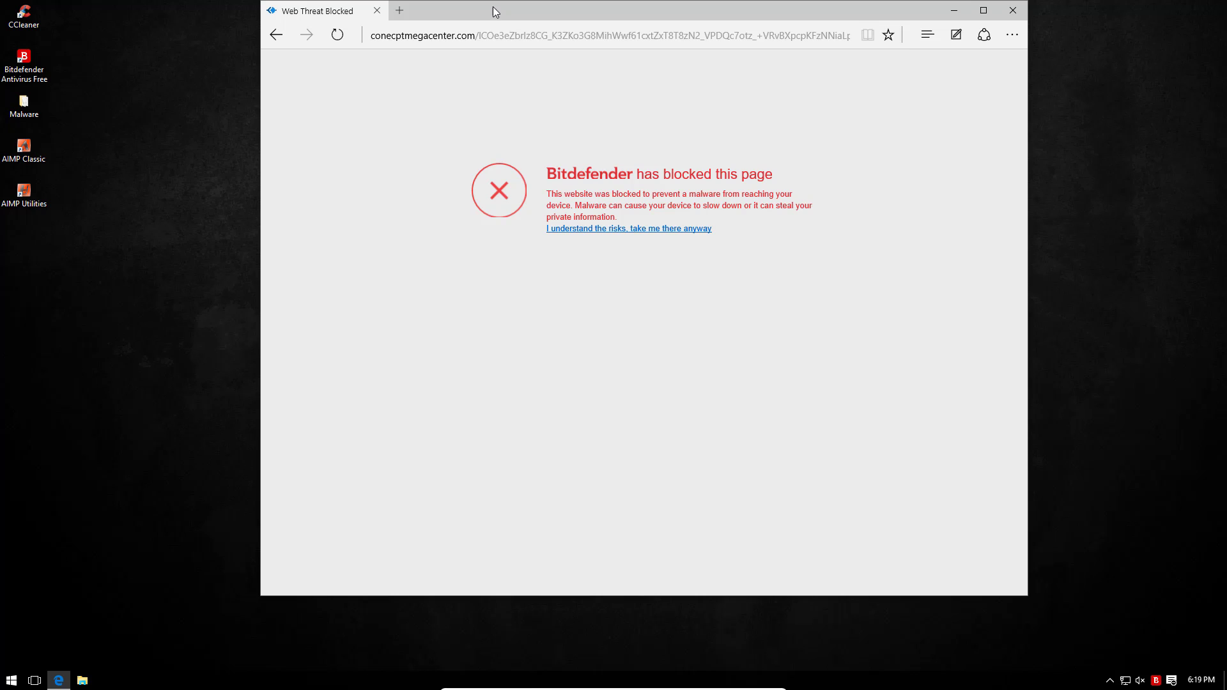
left_click_drag(493, 6, 452, 42)
left_click(437, 71)
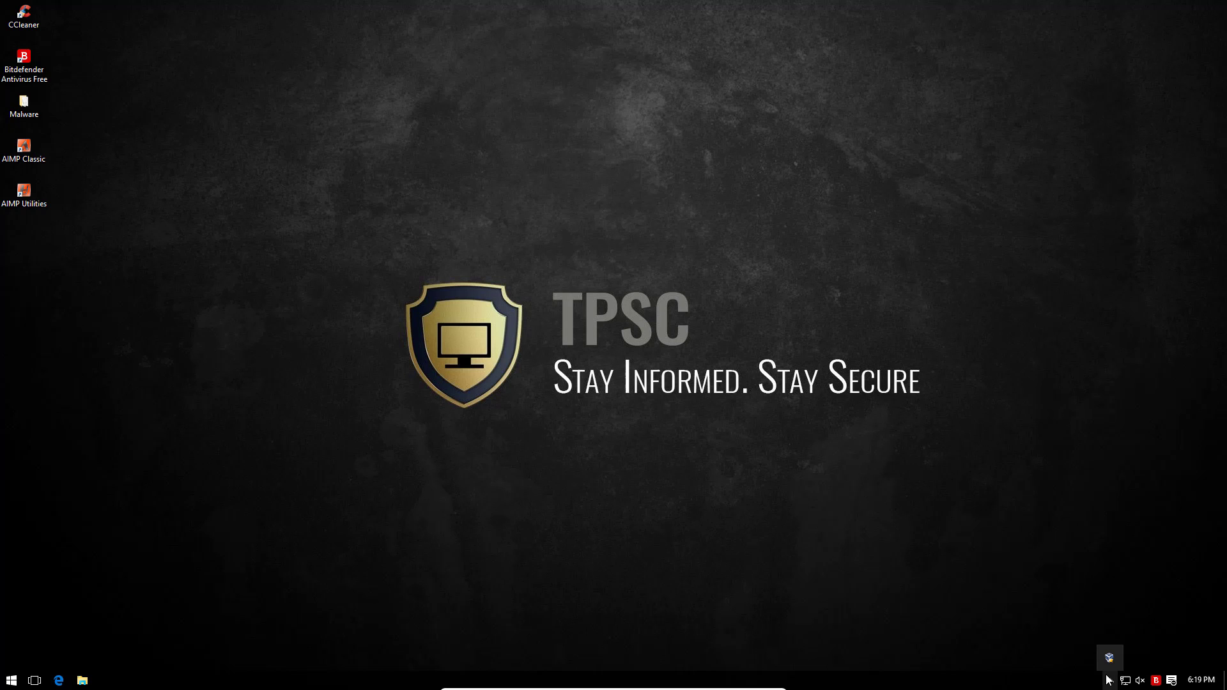
Dismiss the tray popup to reveal Malwarebytes' finished scan with 0 threats identified
left_click(1016, 613)
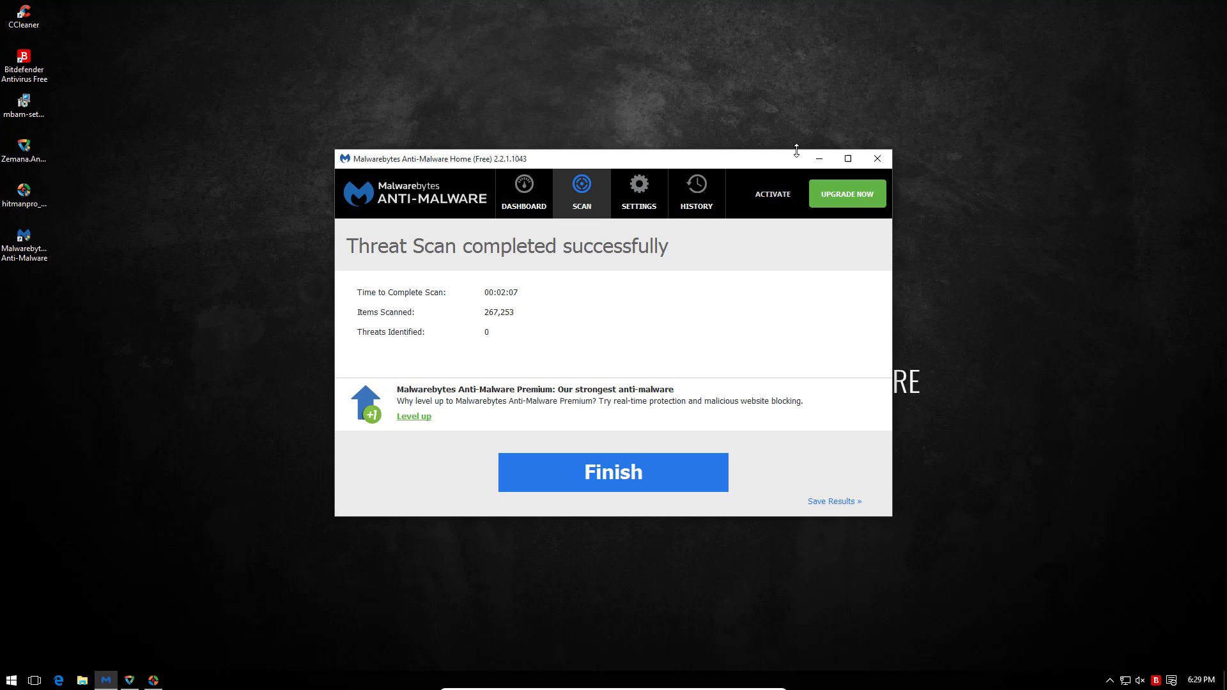
Minimize Malwarebytes, close Zemana's clean results, and bring up HitmanPro's no-threats scan report
left_click(819, 158)
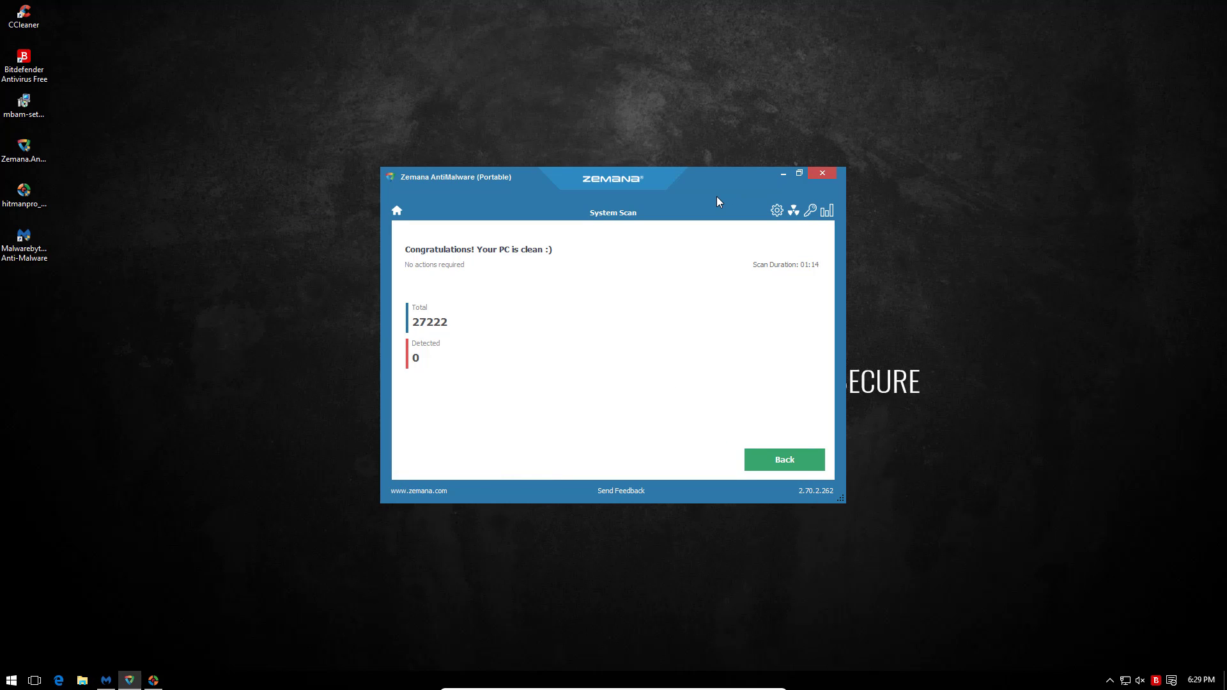
left_click(822, 175)
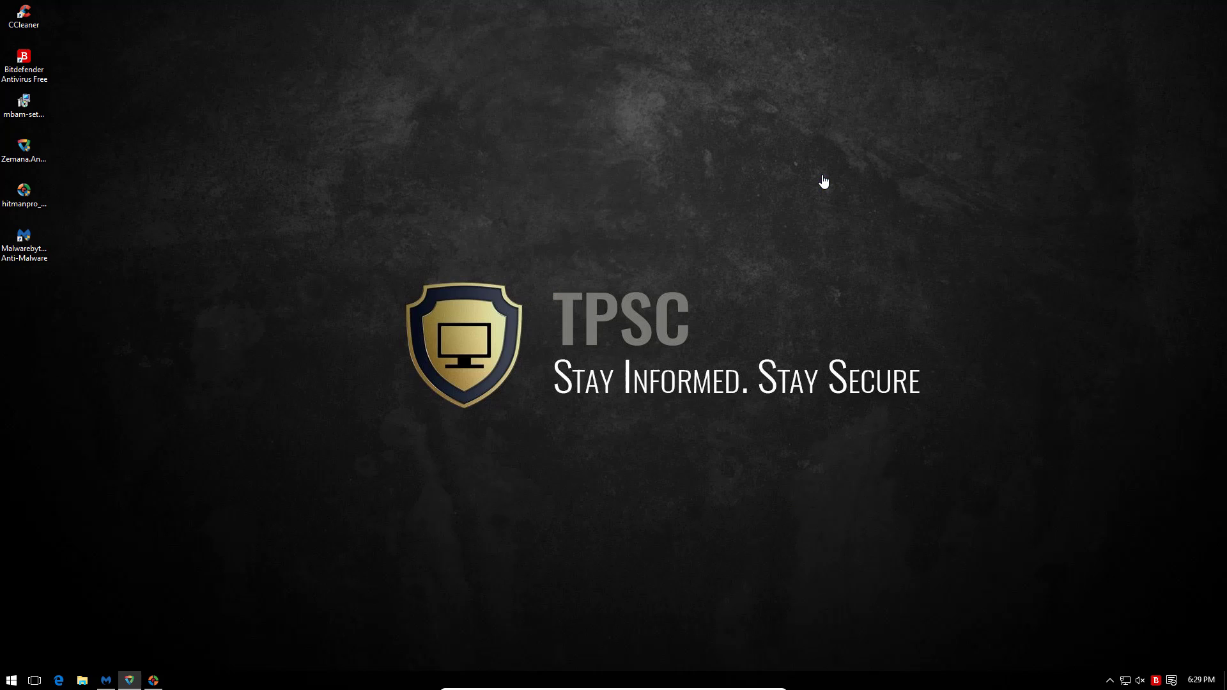
left_click(134, 682)
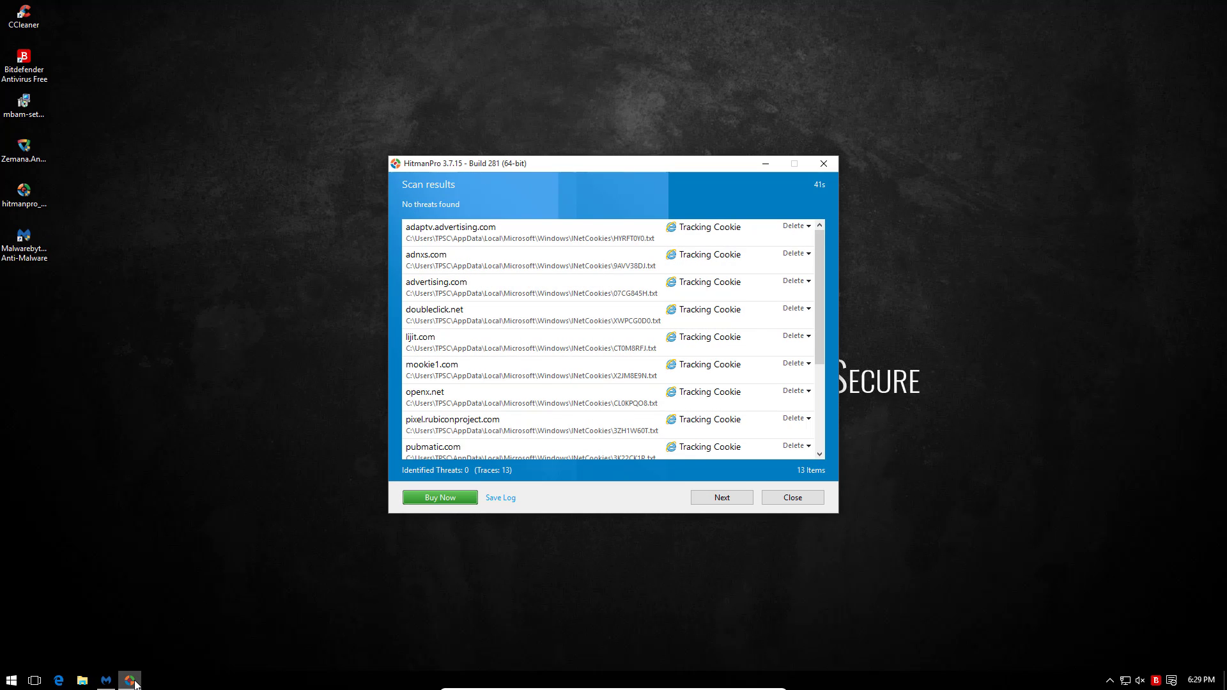